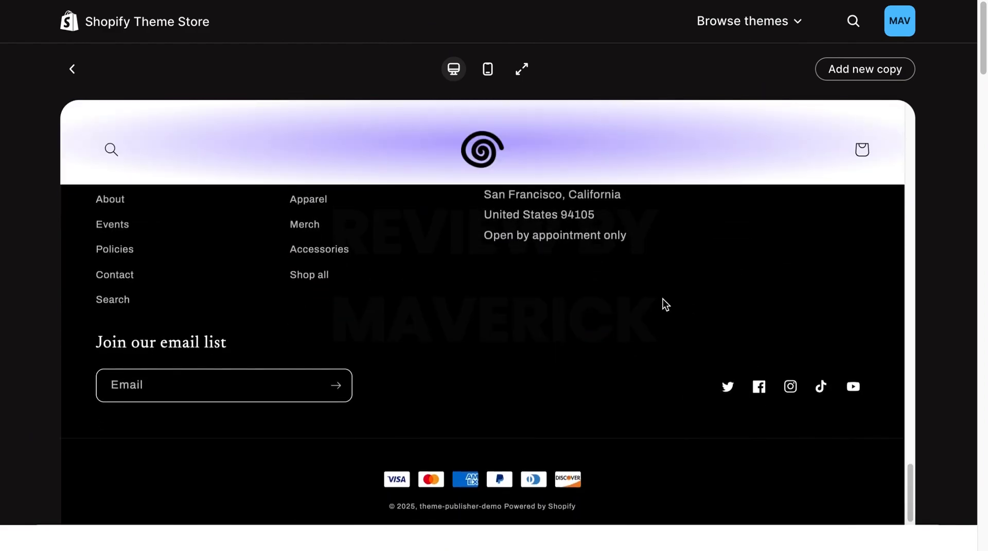
Step: Look over the Publisher theme demo, then open the store's Publisher draft for customization and view its home page preview
{"action": "left_click_drag", "start_coordinate": [912, 499], "coordinate": [908, 115]}
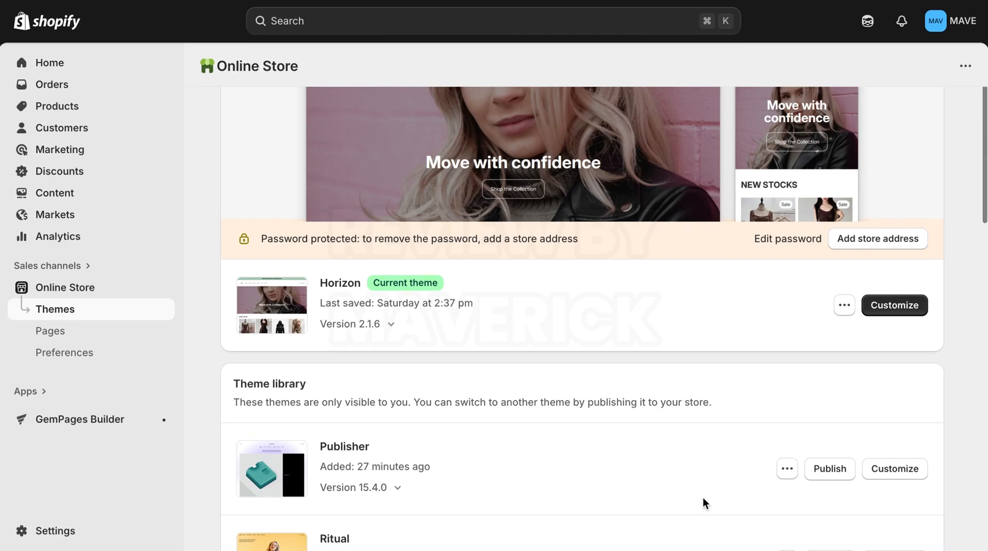
{"action": "left_click", "coordinate": [898, 472]}
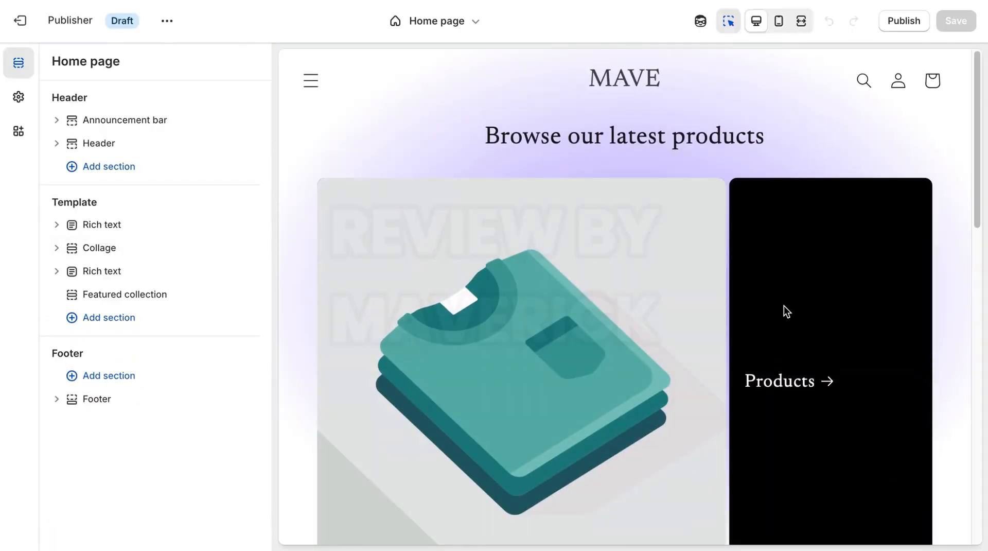
{"action": "left_click_drag", "start_coordinate": [978, 206], "coordinate": [969, 145]}
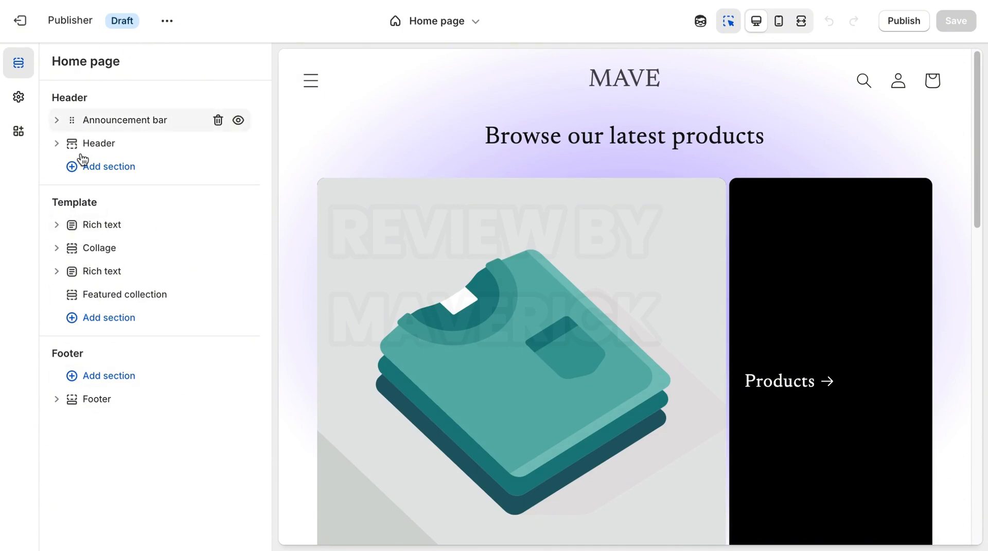
Step: Open the welcome announcement block inside the header's announcement bar section
{"action": "left_click", "coordinate": [86, 121]}
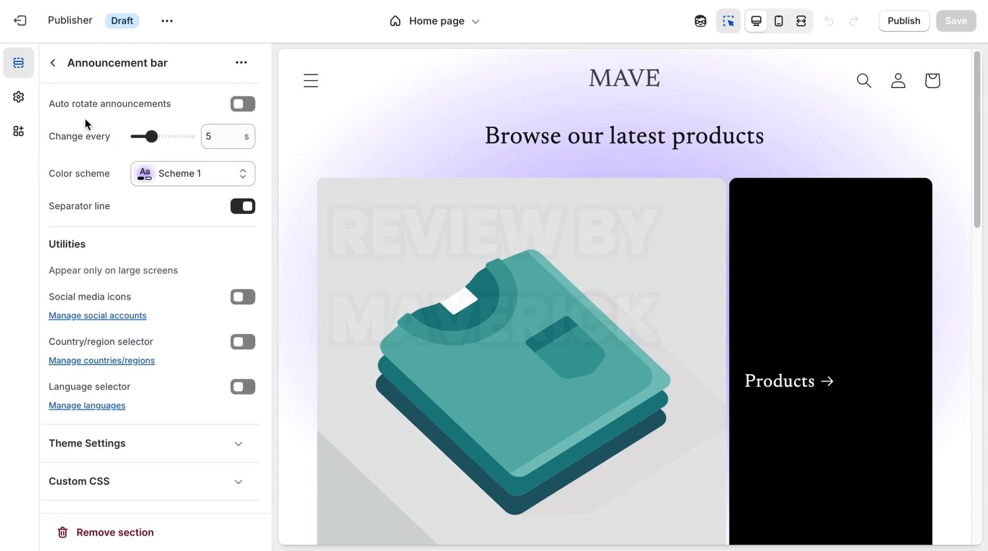
{"action": "left_click", "coordinate": [53, 62]}
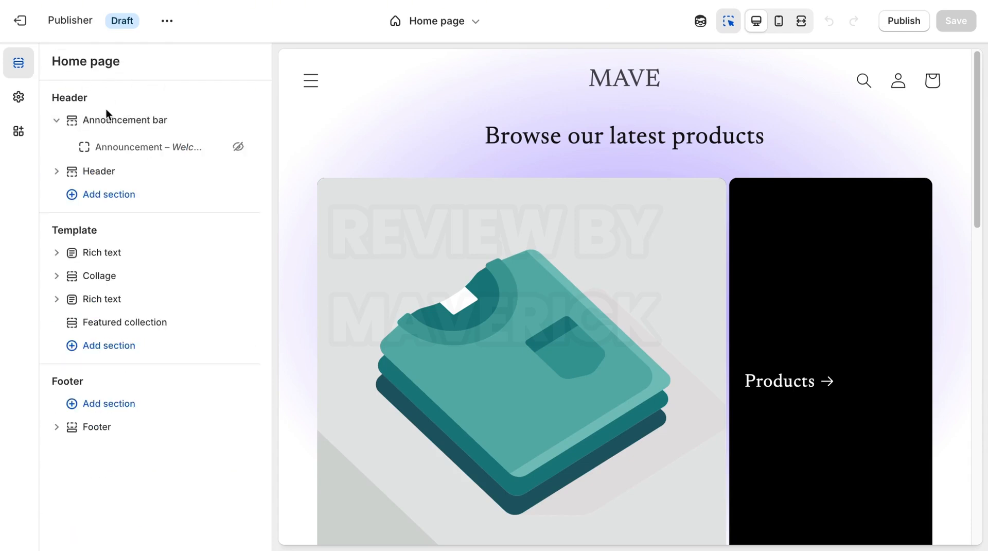
{"action": "left_click", "coordinate": [155, 148]}
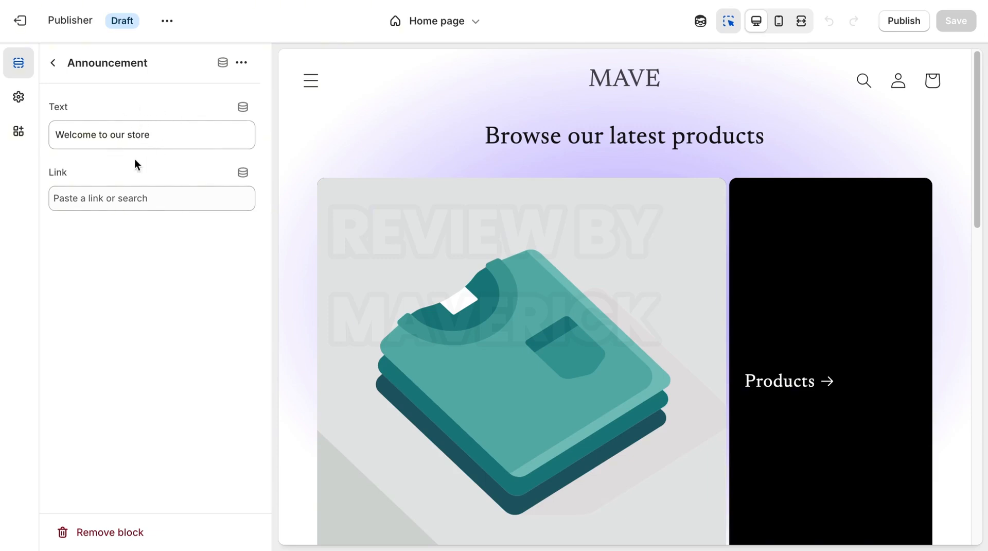
Step: Delete and retype the last two letters of the announcement text "Welcome to our store"
{"action": "left_click", "coordinate": [171, 130]}
{"action": "key", "text": "BackSpace"}
{"action": "key", "text": "BackSpace"}
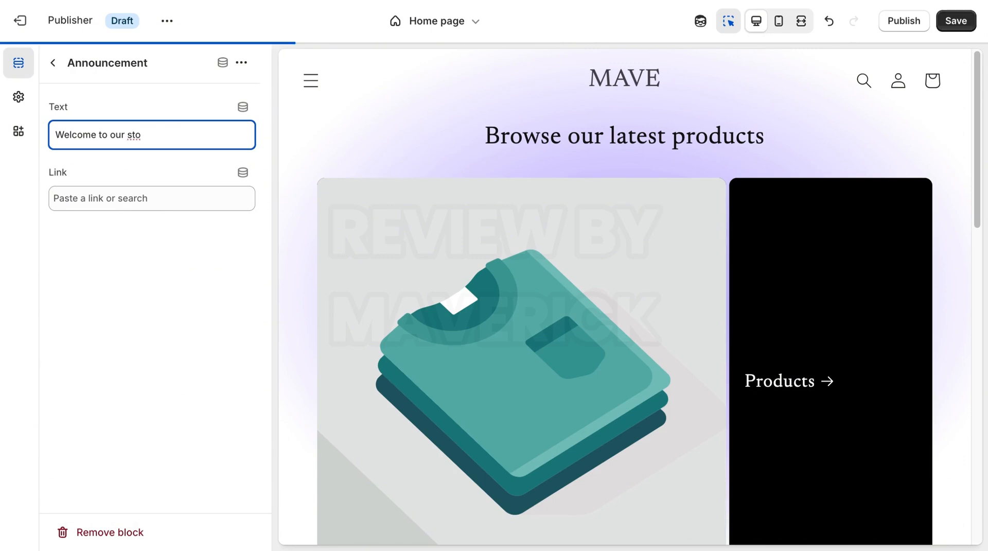
{"action": "type", "text": "re"}
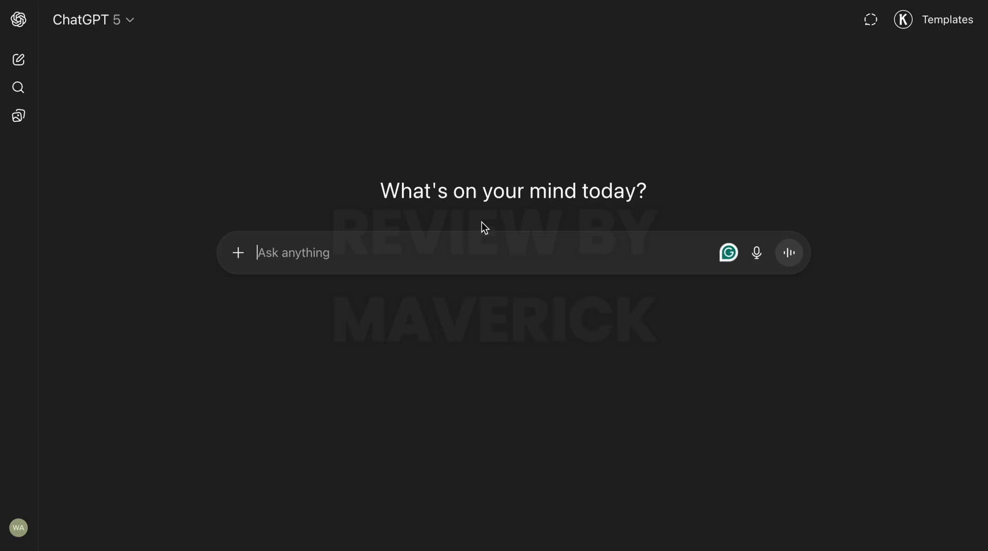
Step: Switch to ChatGPT and paste the Shopify theme copywriter prompt for the brand MAVE in the women's activewear niche
{"action": "right_click", "coordinate": [474, 242]}
{"action": "left_click", "coordinate": [501, 371]}
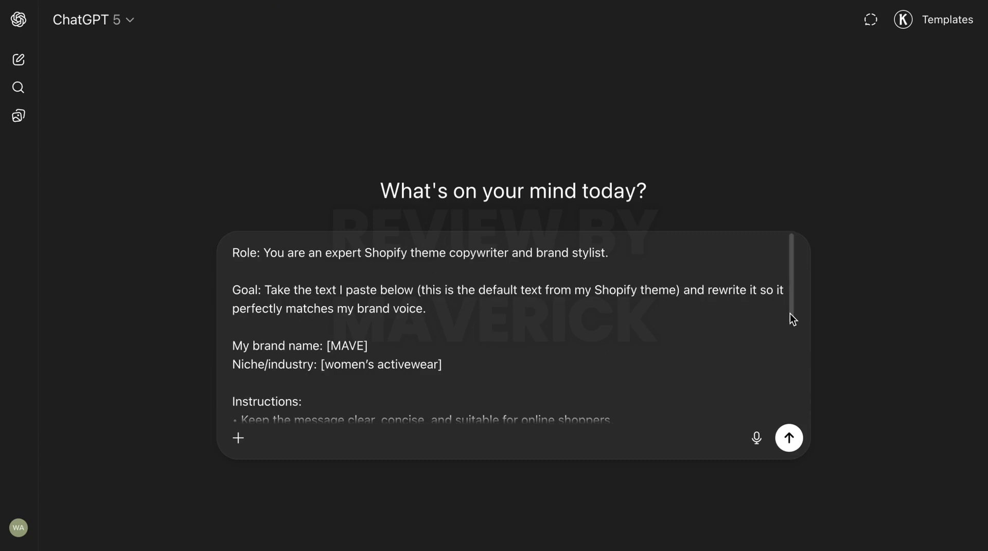
{"action": "scroll", "coordinate": [791, 319], "scroll_direction": "down", "scroll_amount": 1}
{"action": "scroll", "coordinate": [793, 319], "scroll_direction": "up", "scroll_amount": 1}
{"action": "left_click_drag", "start_coordinate": [794, 303], "coordinate": [796, 340]}
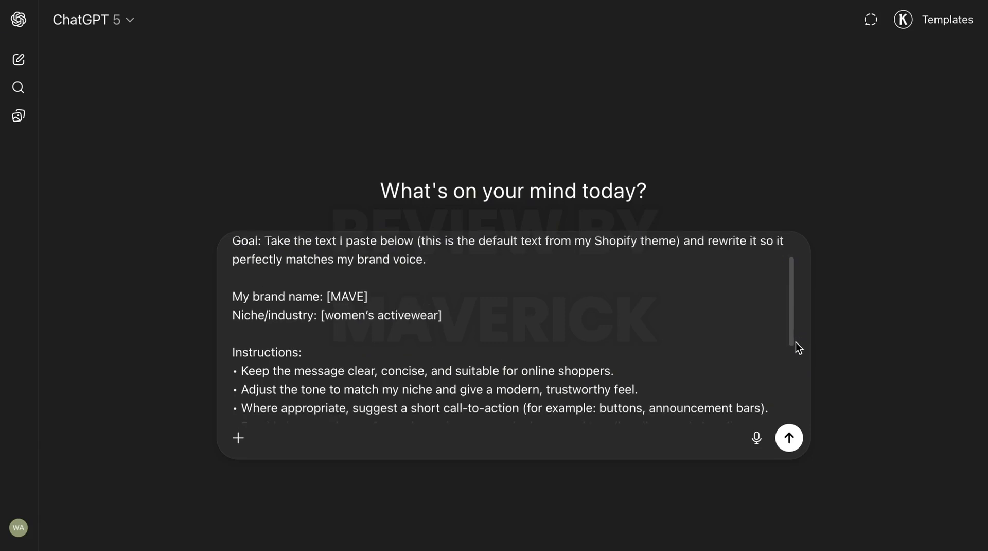
Step: Review the brand name, niche, rewriting instructions and sample theme text in the pasted prompt
{"action": "left_click", "coordinate": [346, 286]}
{"action": "double_click", "coordinate": [345, 286]}
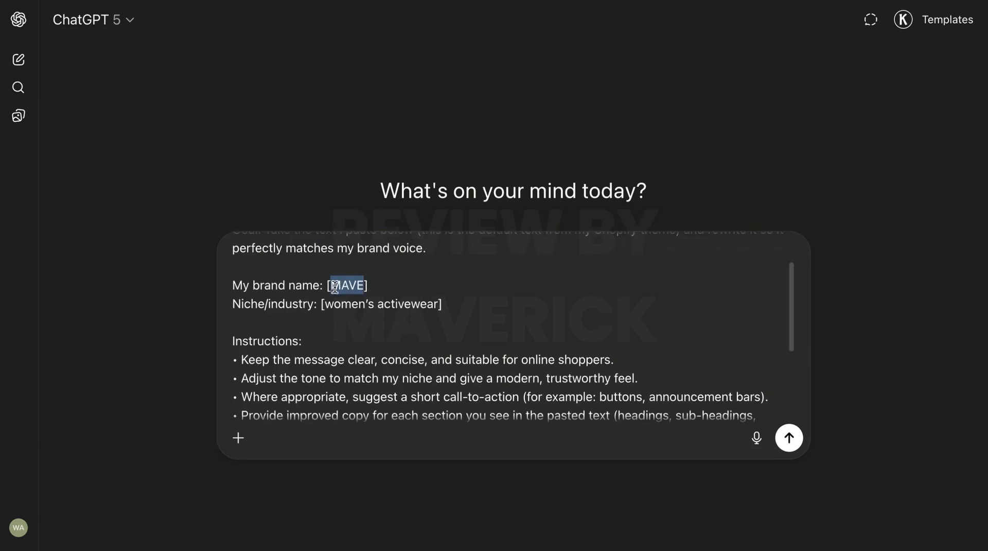
{"action": "left_click", "coordinate": [364, 306]}
{"action": "left_click_drag", "start_coordinate": [437, 304], "coordinate": [329, 299]}
{"action": "key", "text": "Right"}
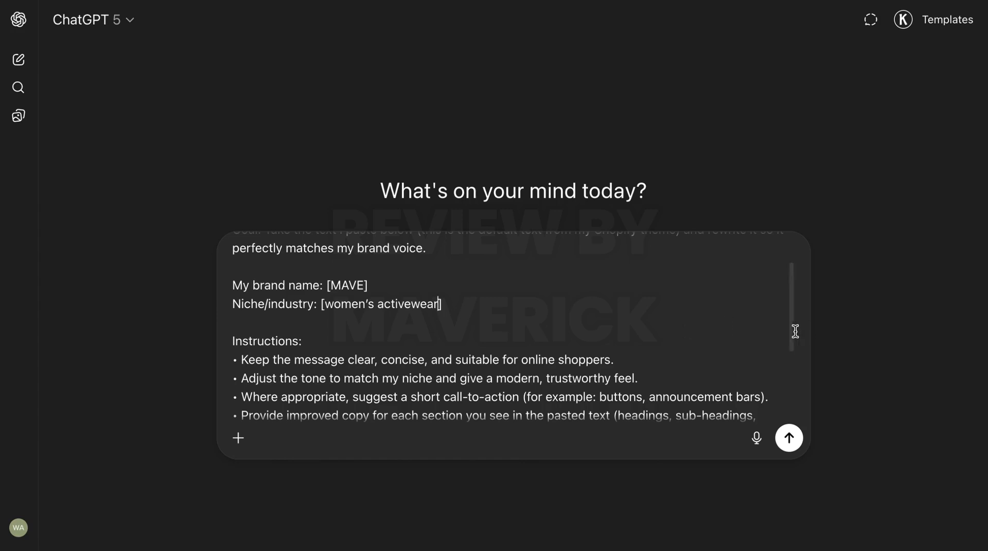
{"action": "scroll", "coordinate": [794, 350], "scroll_direction": "down", "scroll_amount": 2}
{"action": "scroll", "coordinate": [794, 350], "scroll_direction": "down", "scroll_amount": 5}
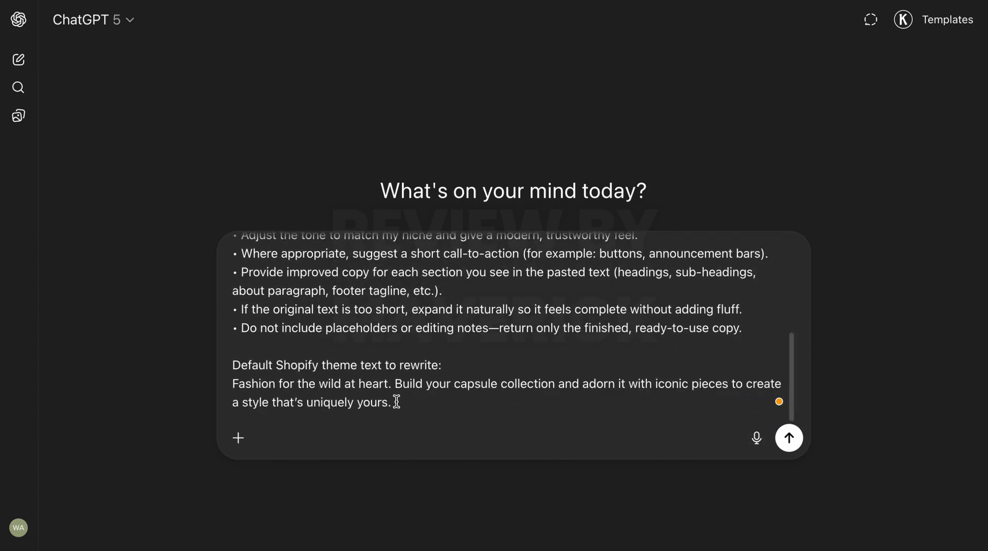
Step: Replace the prompt's sample theme text with "Welcome to our store", copied from the theme editor's announcement, and submit the prompt
{"action": "left_click_drag", "start_coordinate": [396, 401], "coordinate": [229, 378]}
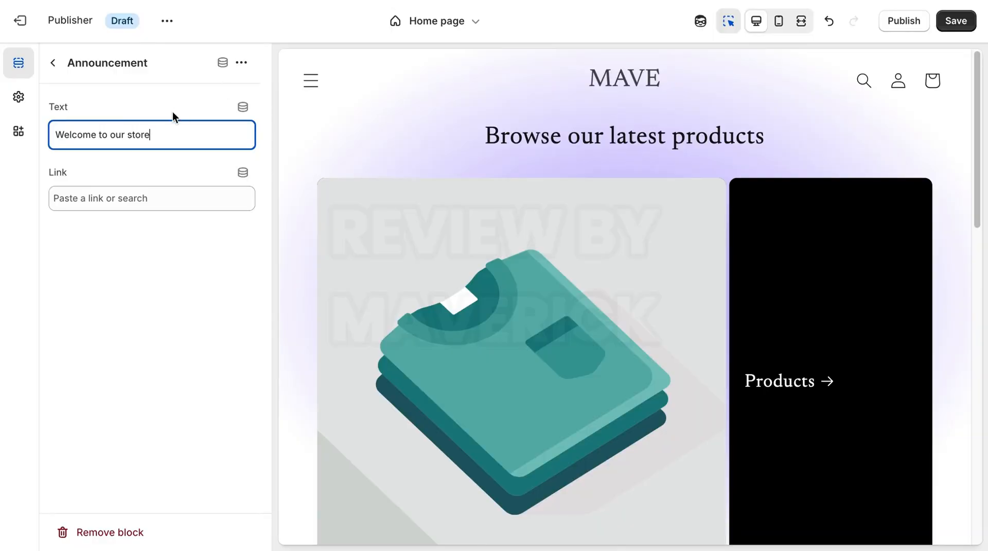
{"action": "triple_click", "coordinate": [140, 136]}
{"action": "right_click", "coordinate": [140, 136]}
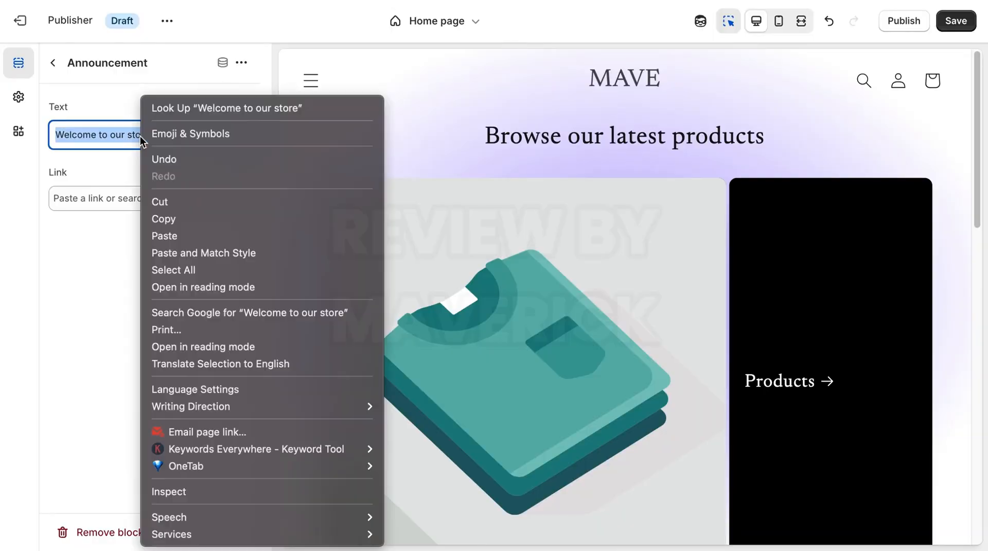
{"action": "left_click", "coordinate": [179, 221]}
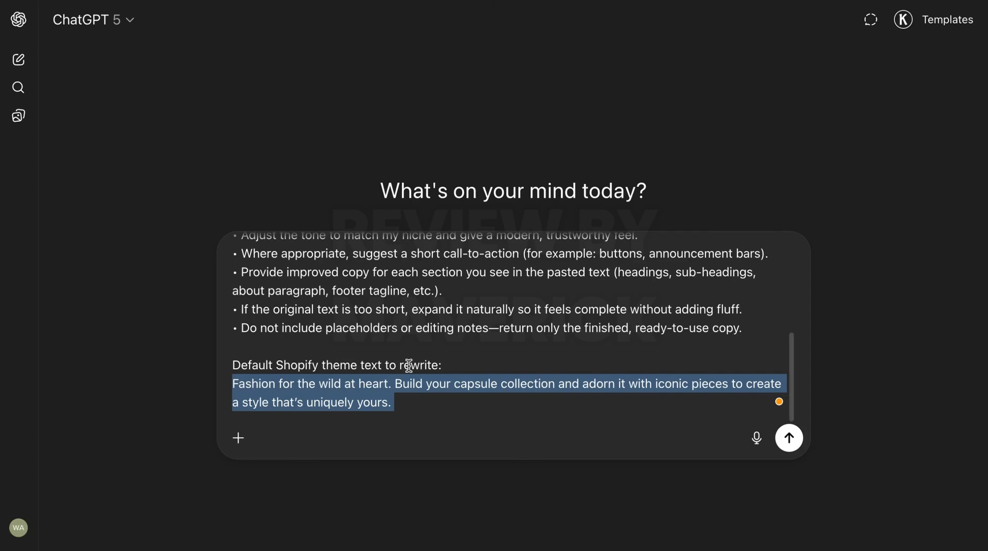
{"action": "right_click", "coordinate": [382, 393]}
{"action": "left_click", "coordinate": [397, 173]}
{"action": "left_click", "coordinate": [789, 437]}
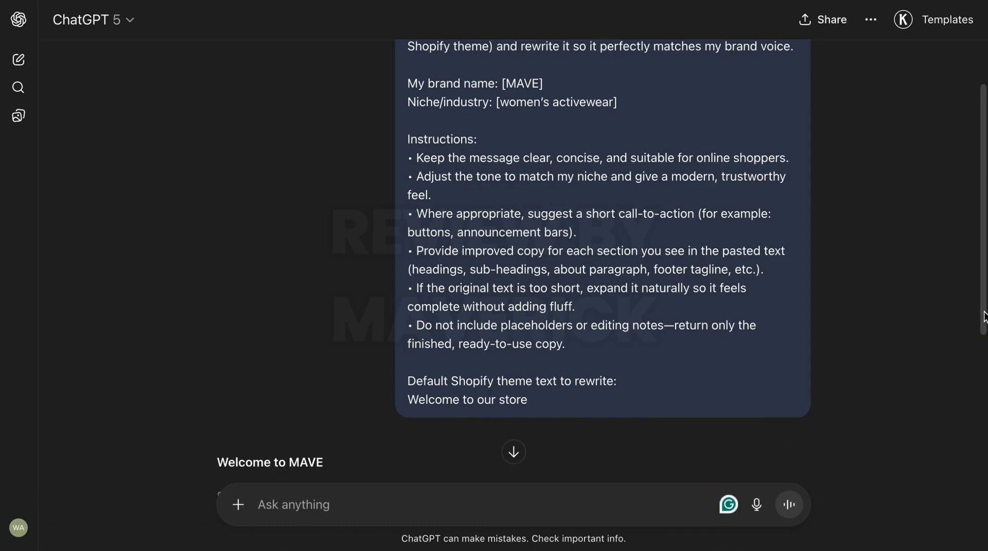
Step: Send the follow-up message "Rebrand: Welcome to our store" in the same chat
{"action": "left_click_drag", "start_coordinate": [985, 317], "coordinate": [985, 469]}
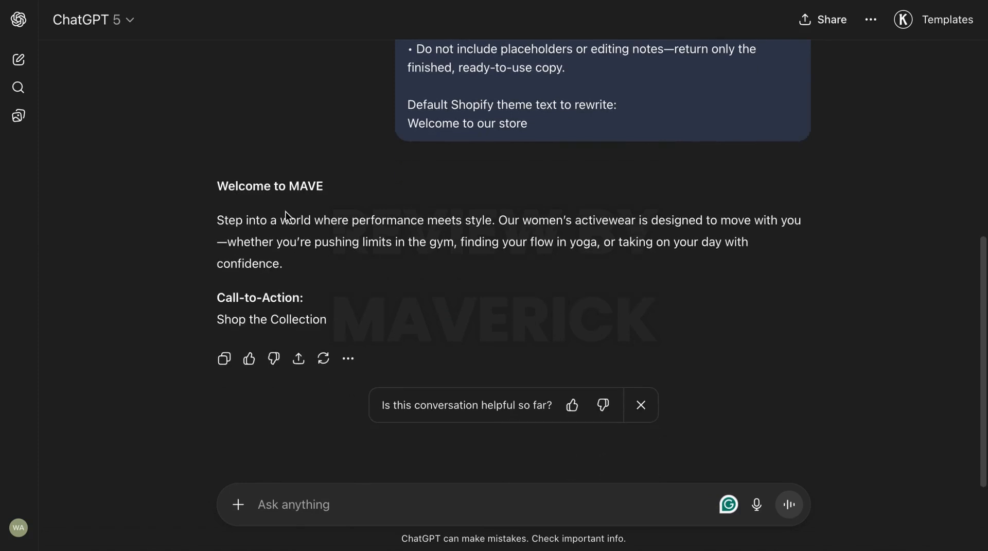
{"action": "left_click", "coordinate": [397, 499]}
{"action": "right_click", "coordinate": [397, 499]}
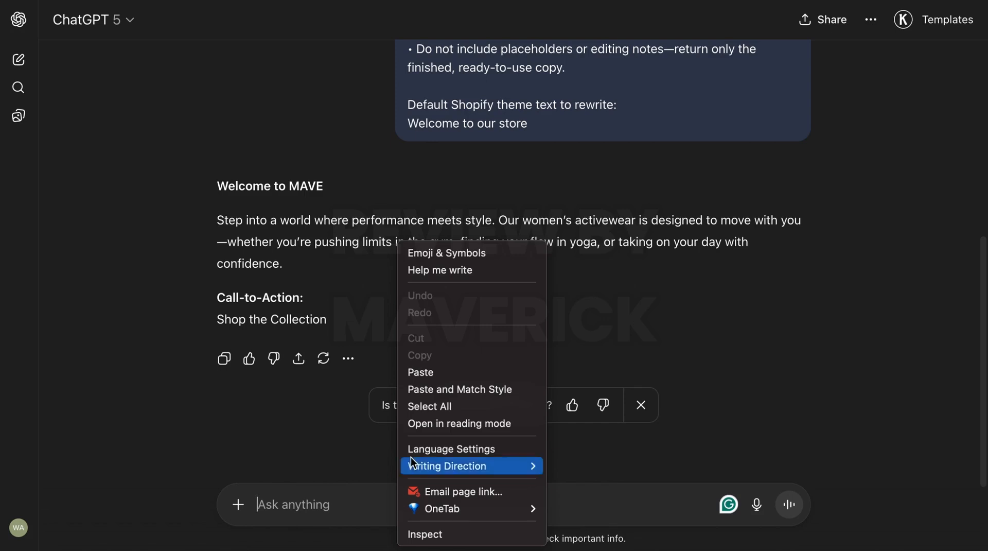
{"action": "left_click", "coordinate": [439, 375]}
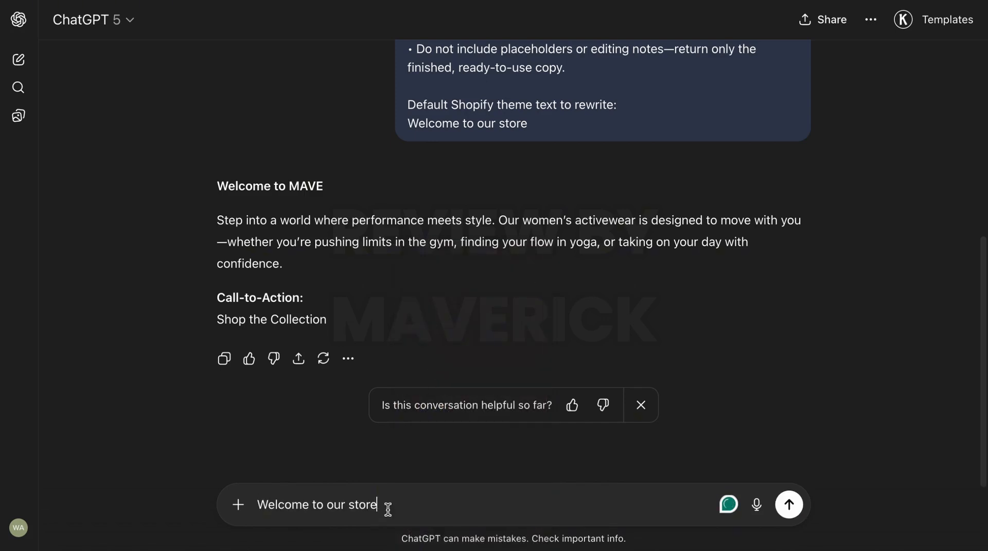
{"action": "left_click", "coordinate": [259, 504]}
{"action": "type", "text": "Rebrand"}
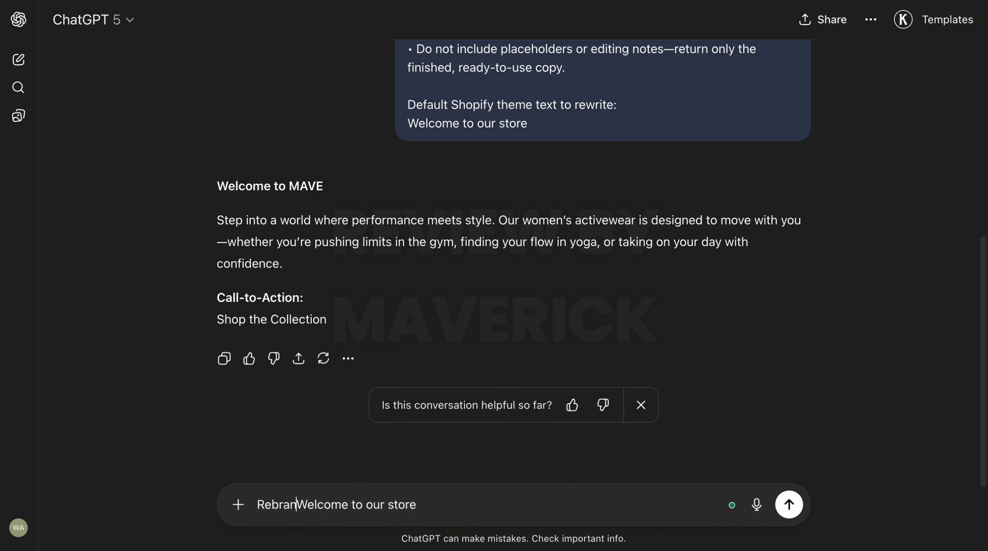
{"action": "type", "text": ":"}
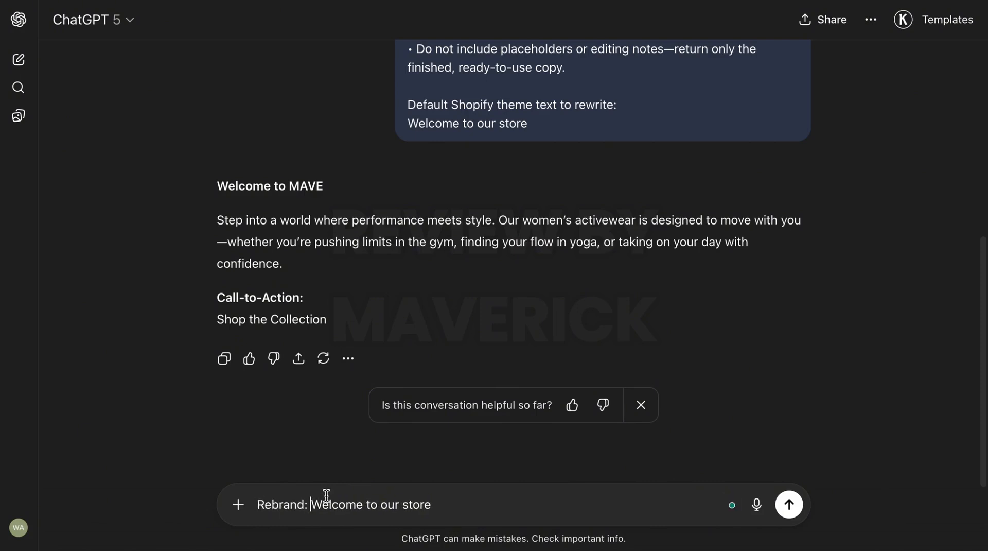
{"action": "left_click", "coordinate": [455, 504]}
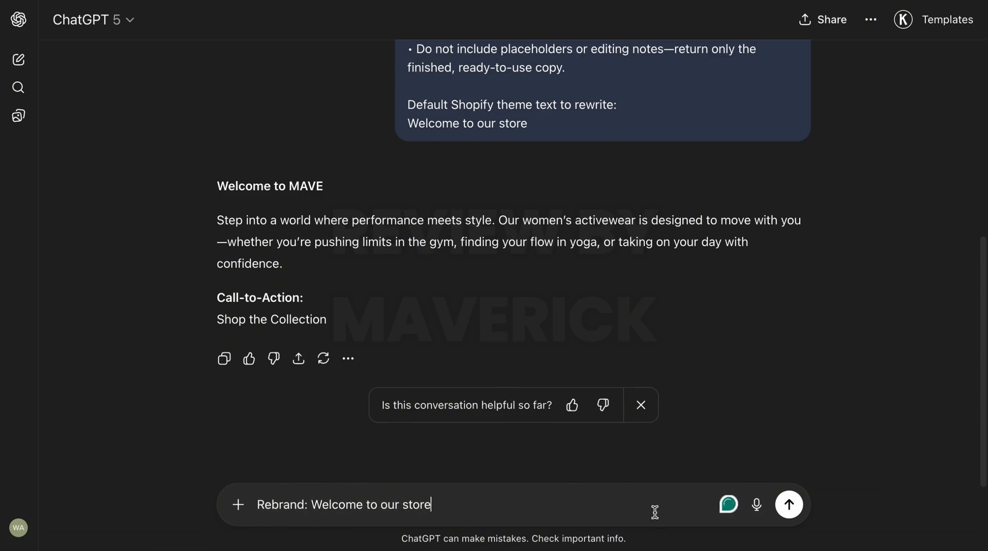
{"action": "left_click", "coordinate": [790, 504]}
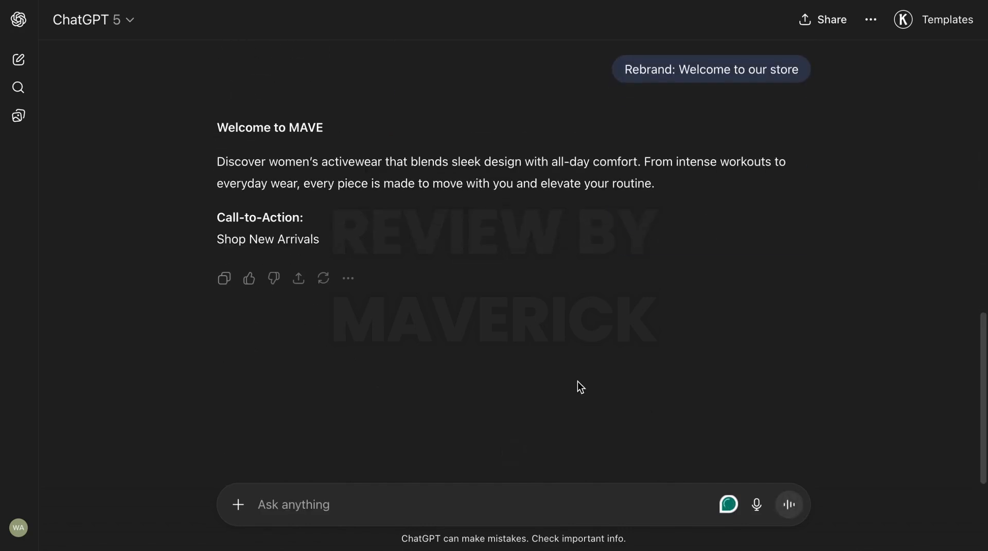
Step: Copy the "Welcome to MAVE" heading from the reply and replace the announcement text with it in the Shopify theme editor
{"action": "triple_click", "coordinate": [290, 125]}
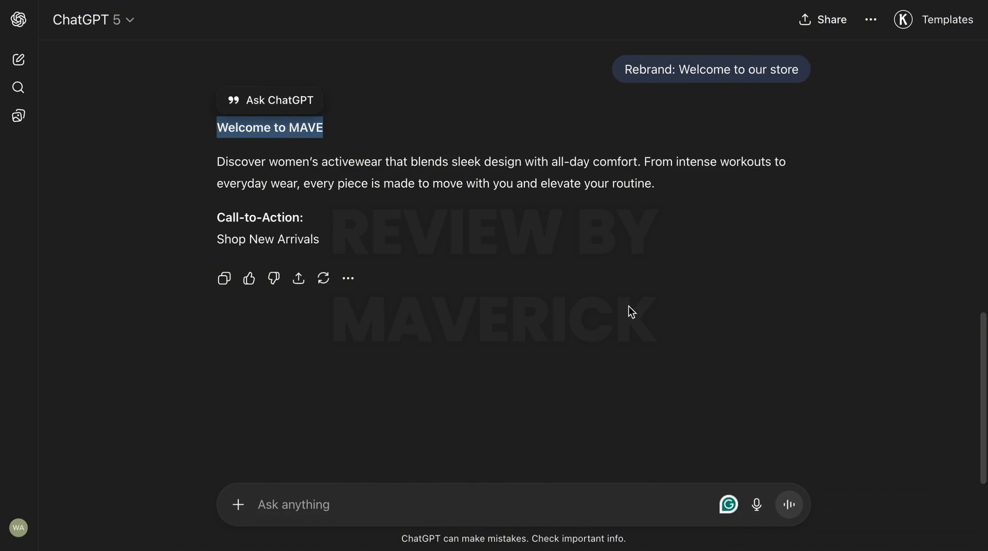
{"action": "scroll", "coordinate": [984, 317], "scroll_direction": "up", "scroll_amount": 3}
{"action": "left_click_drag", "start_coordinate": [984, 318], "coordinate": [964, 459]}
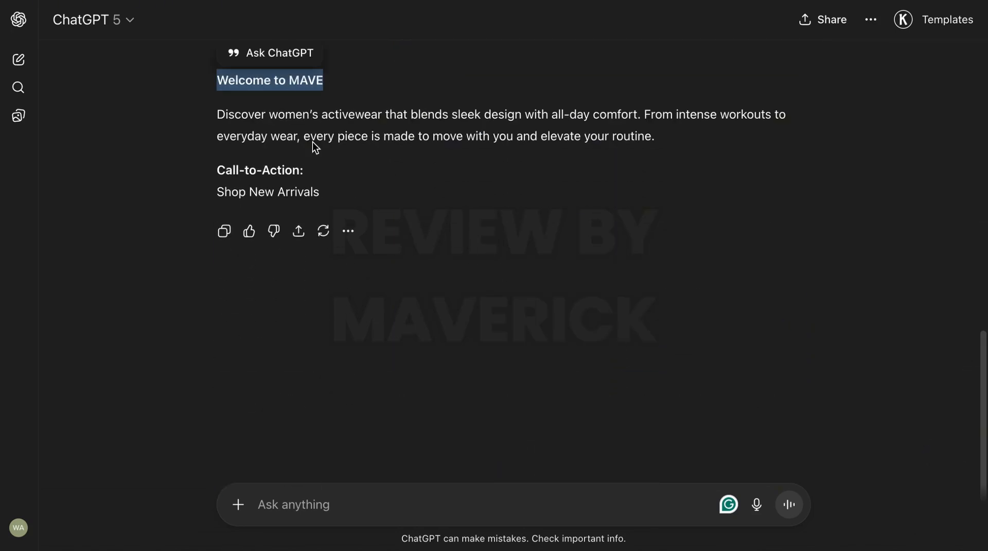
{"action": "right_click", "coordinate": [288, 80]}
{"action": "left_click", "coordinate": [326, 112]}
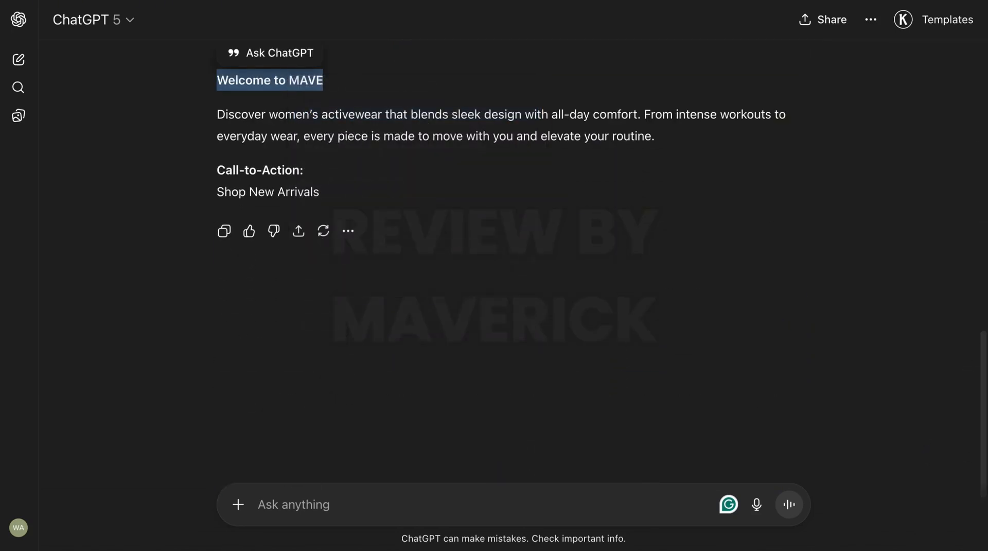
{"action": "key", "text": "ctrl+Tab"}
{"action": "right_click", "coordinate": [125, 132]}
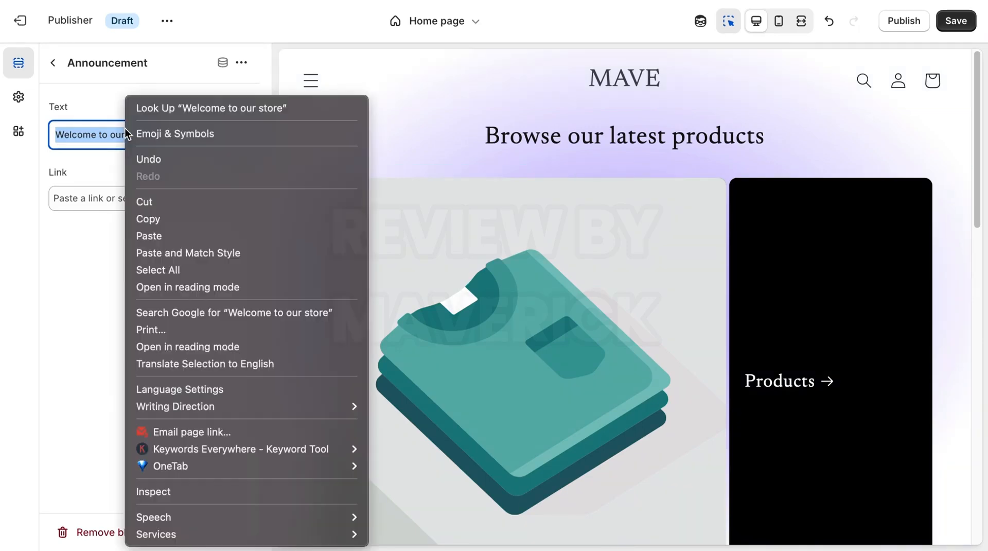
{"action": "left_click", "coordinate": [171, 229]}
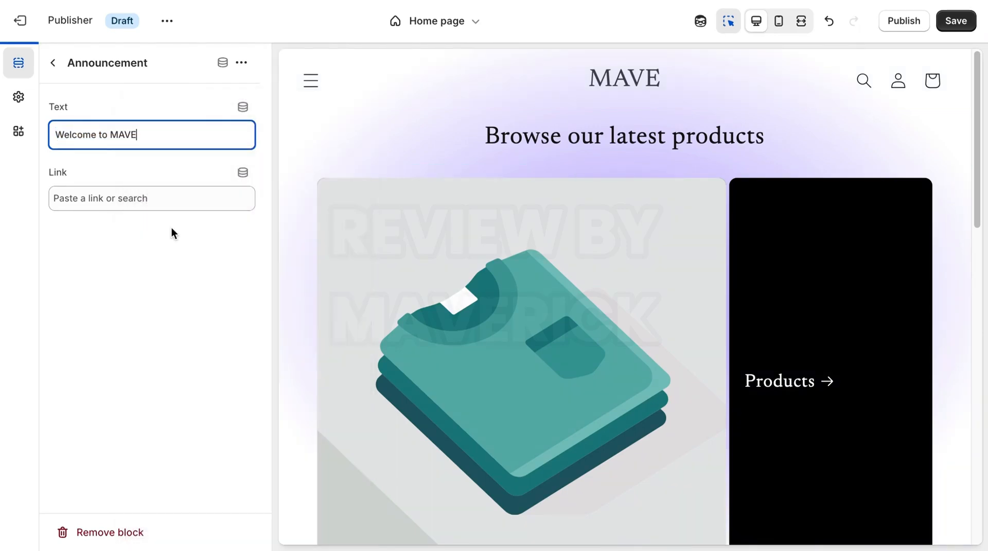
Step: Link the announcement to All products
{"action": "left_click", "coordinate": [157, 196]}
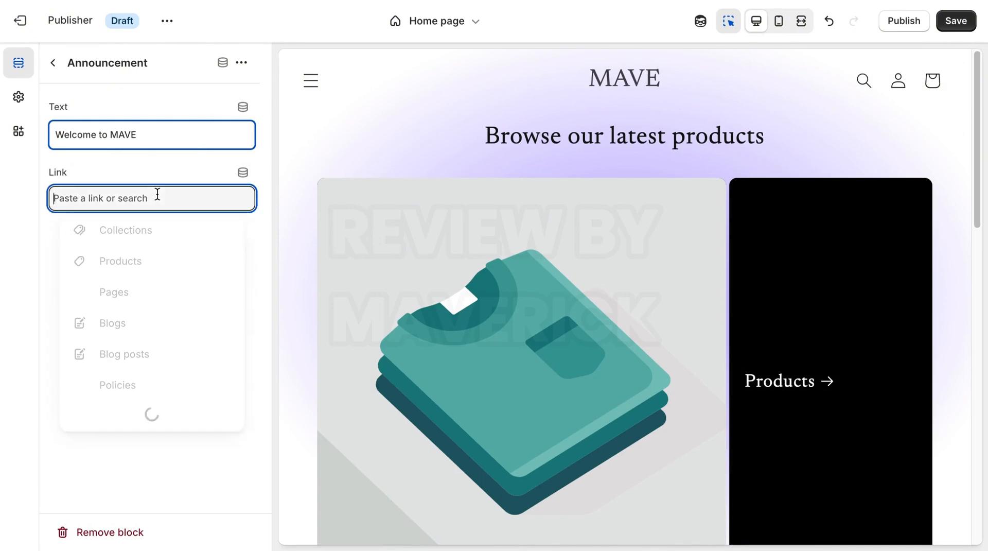
{"action": "left_click", "coordinate": [120, 261]}
{"action": "left_click", "coordinate": [119, 258]}
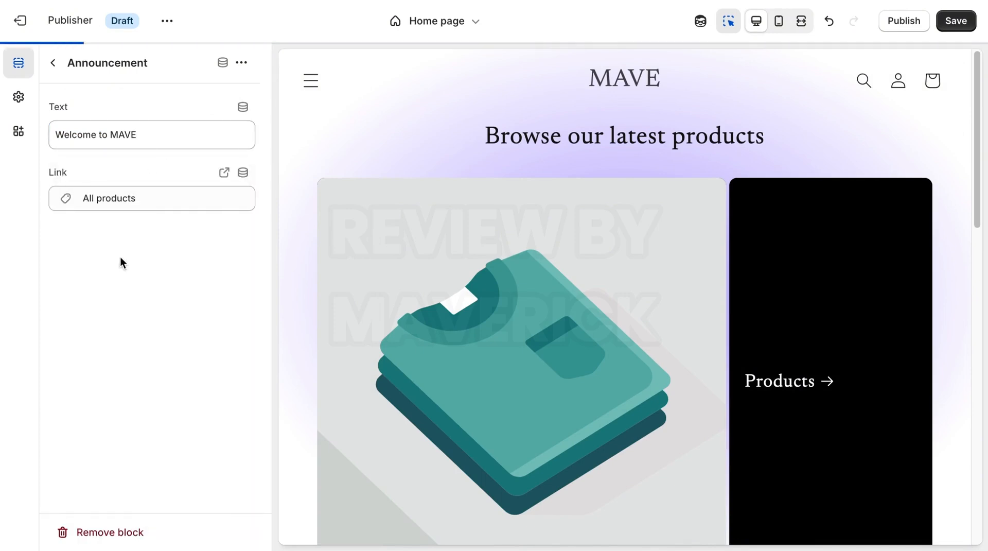
Step: Edit Scheme 1 from the announcement bar's color scheme and set its radial background gradient's first color stop to #121212
{"action": "left_click", "coordinate": [54, 65]}
{"action": "left_click", "coordinate": [123, 120]}
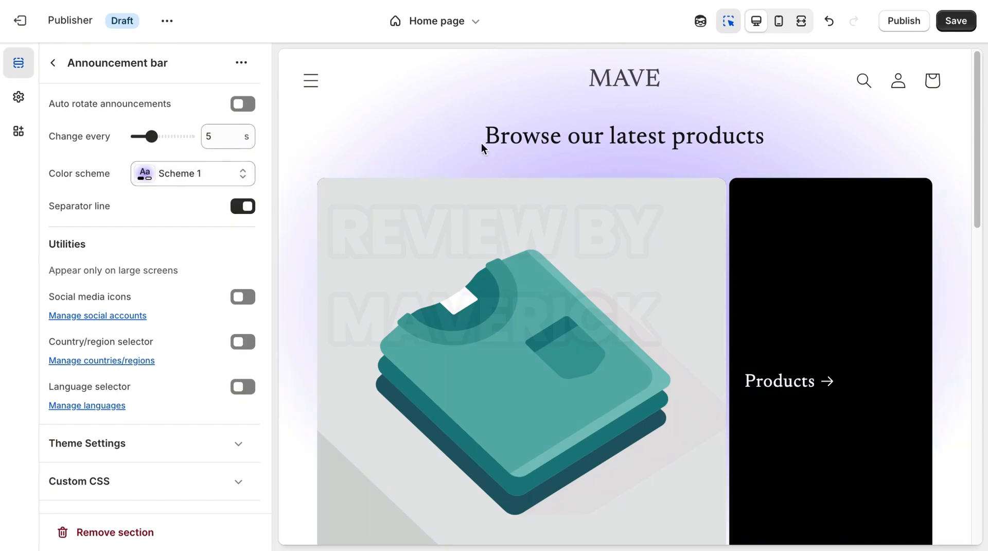
{"action": "left_click", "coordinate": [215, 183]}
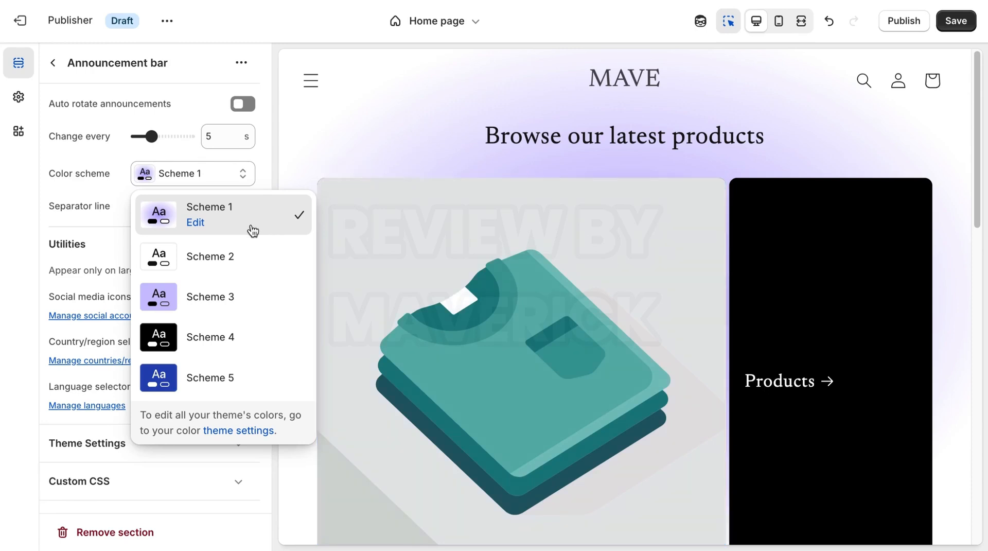
{"action": "left_click", "coordinate": [196, 223]}
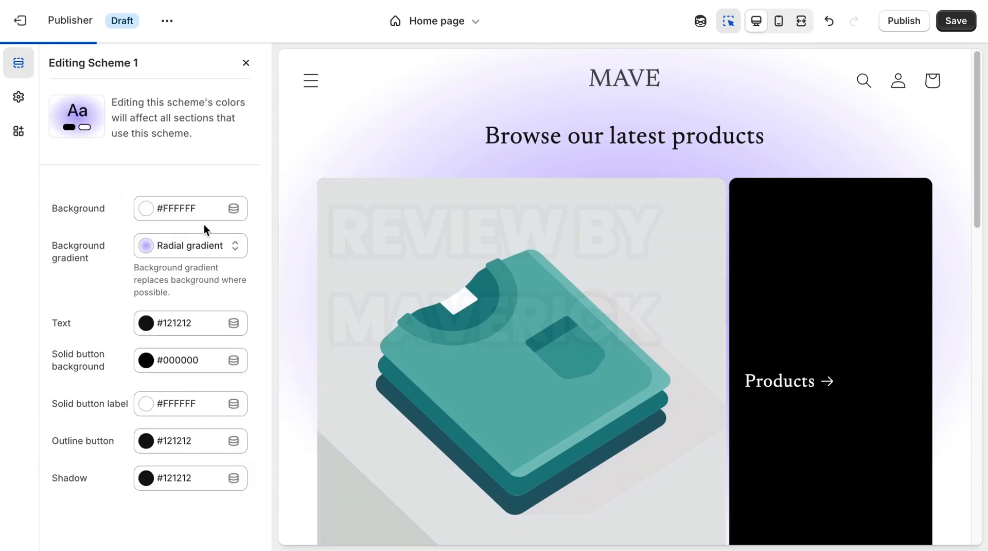
{"action": "left_click", "coordinate": [154, 248]}
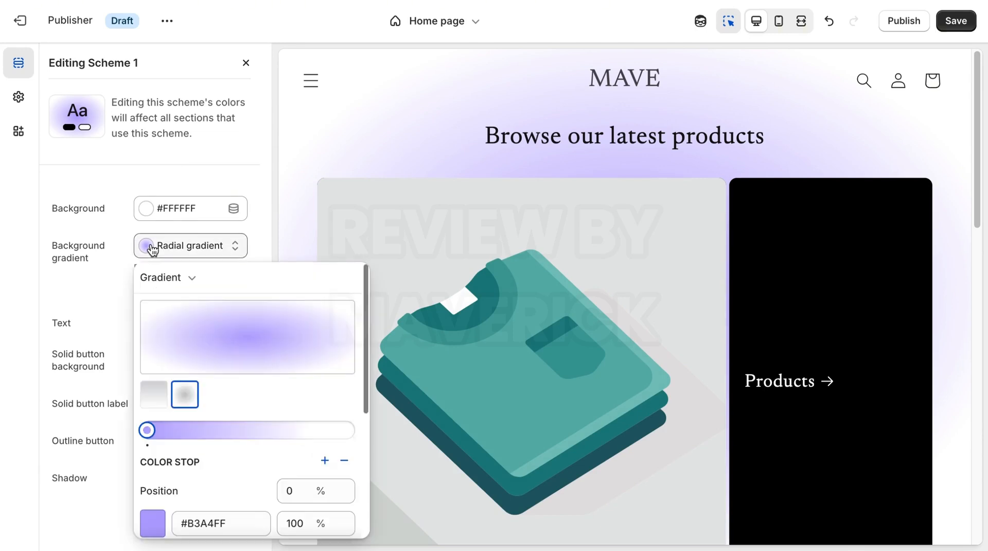
{"action": "left_click_drag", "start_coordinate": [365, 398], "coordinate": [369, 466]}
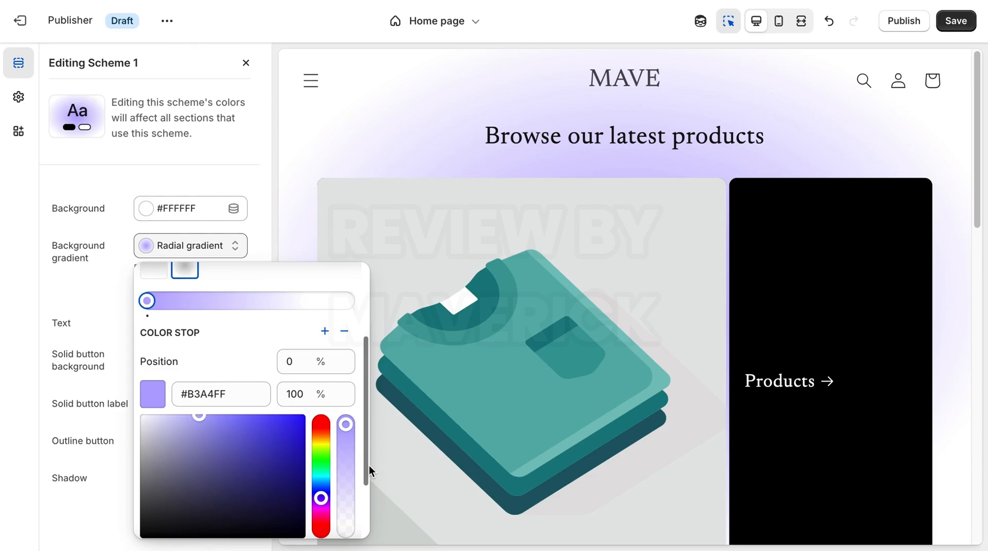
{"action": "left_click_drag", "start_coordinate": [369, 467], "coordinate": [367, 518]}
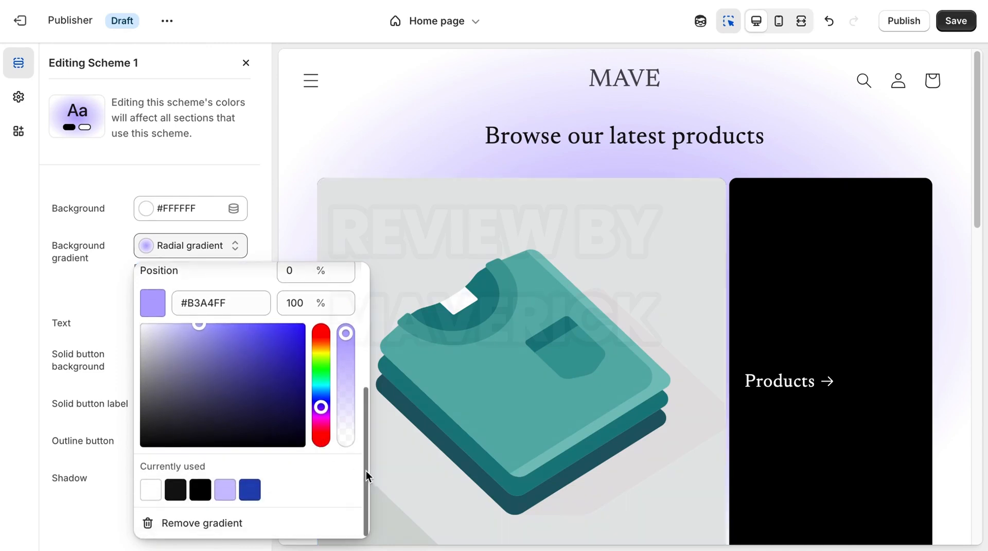
{"action": "left_click_drag", "start_coordinate": [366, 470], "coordinate": [376, 498]}
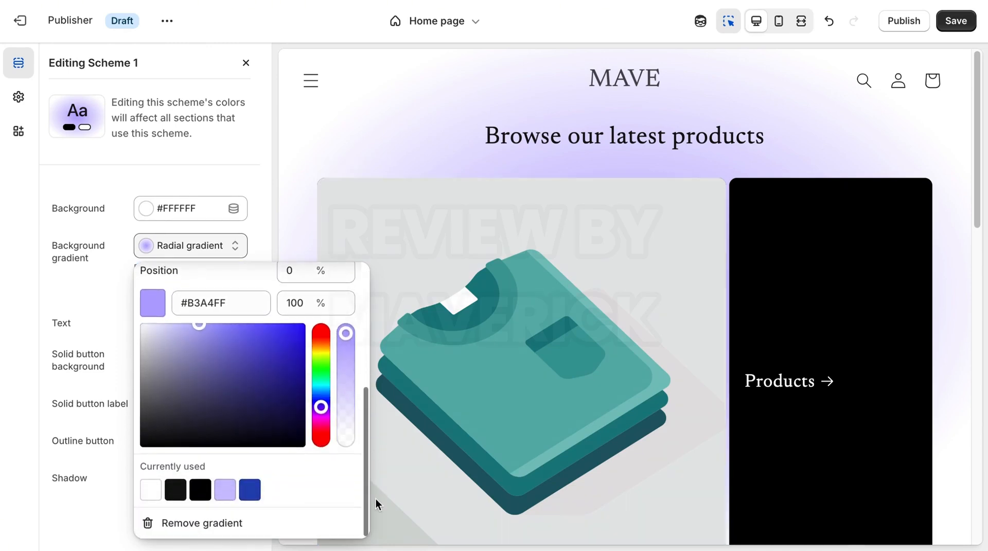
{"action": "left_click", "coordinate": [183, 491]}
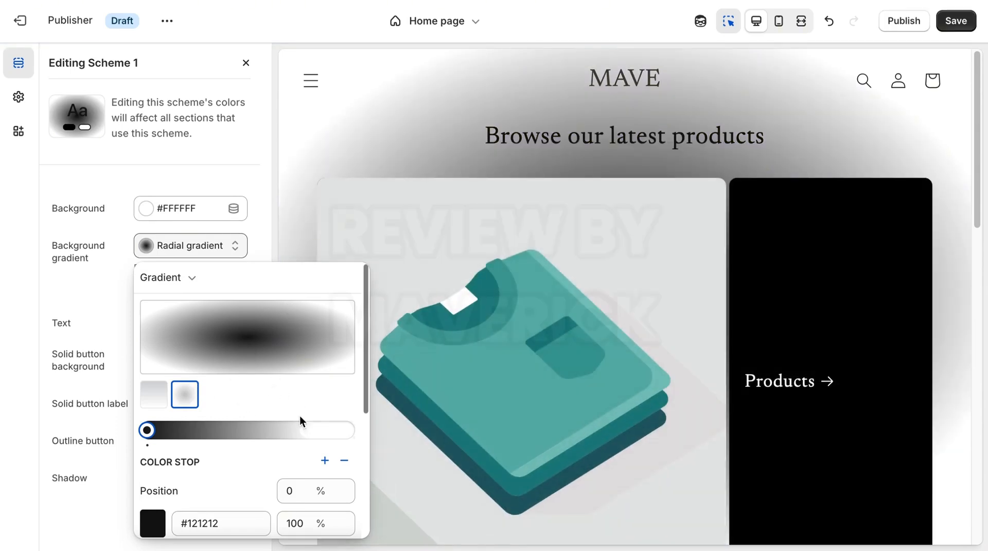
Step: Try light pink #FFB9BF and red #F2091E as the first color stop of Scheme 1's background gradient
{"action": "scroll", "coordinate": [367, 366], "scroll_direction": "down", "scroll_amount": 1}
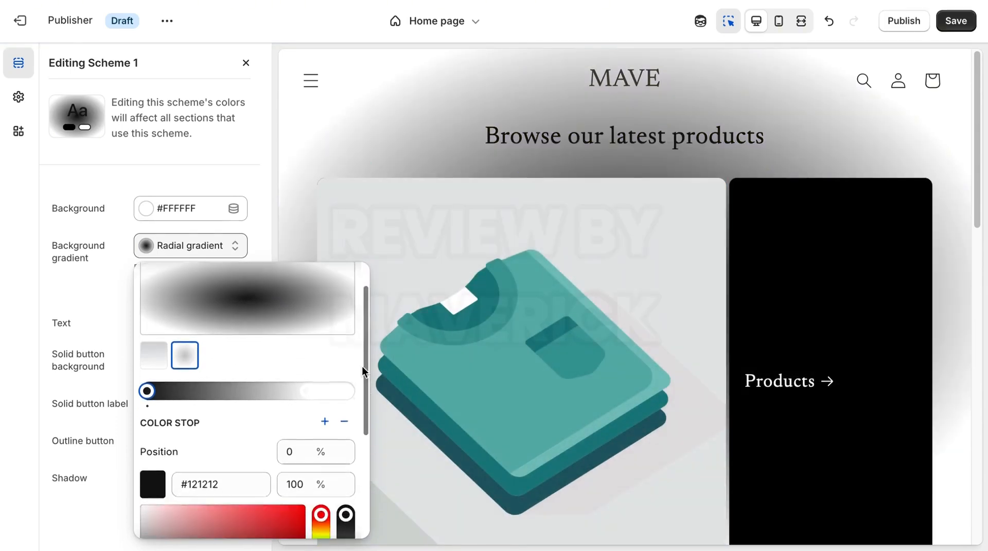
{"action": "scroll", "coordinate": [362, 367], "scroll_direction": "down", "scroll_amount": 5}
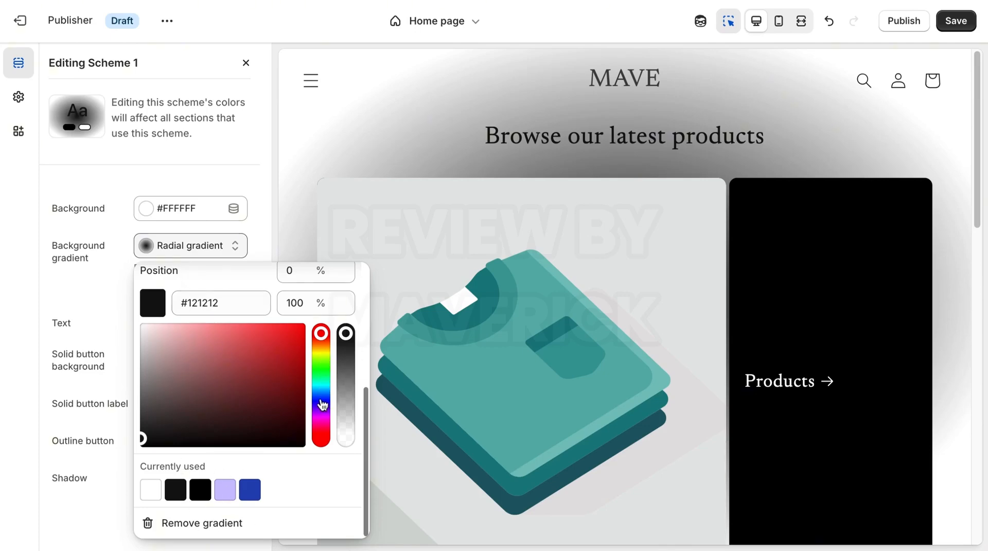
{"action": "scroll", "coordinate": [322, 436], "scroll_direction": "up", "scroll_amount": 6}
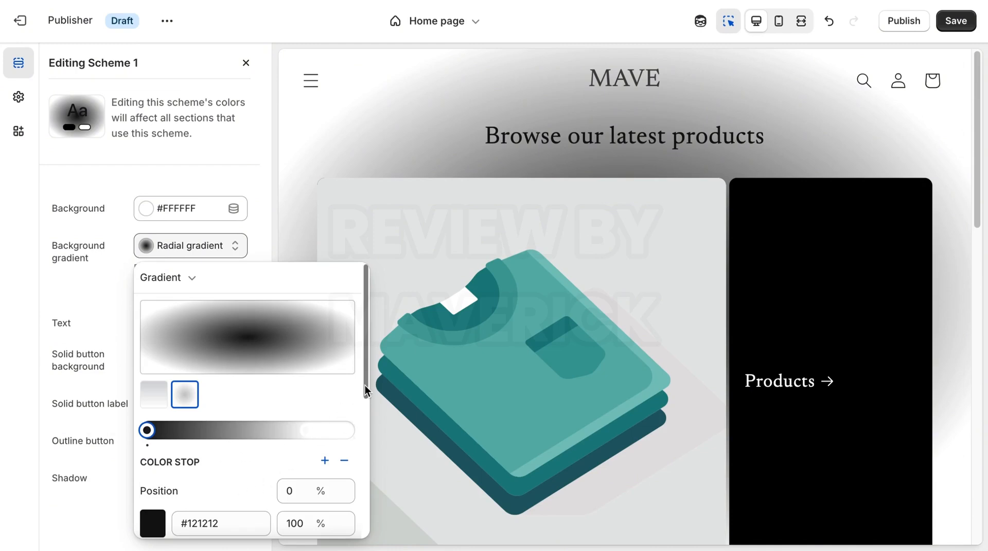
{"action": "left_click_drag", "start_coordinate": [365, 385], "coordinate": [363, 509]}
{"action": "left_click_drag", "start_coordinate": [142, 379], "coordinate": [186, 347]}
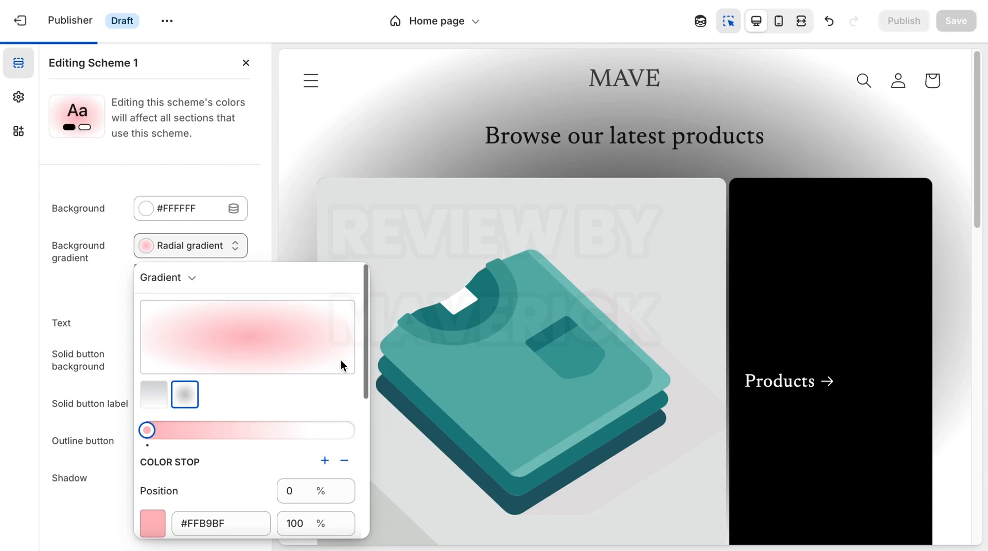
{"action": "left_click_drag", "start_coordinate": [367, 384], "coordinate": [360, 513]}
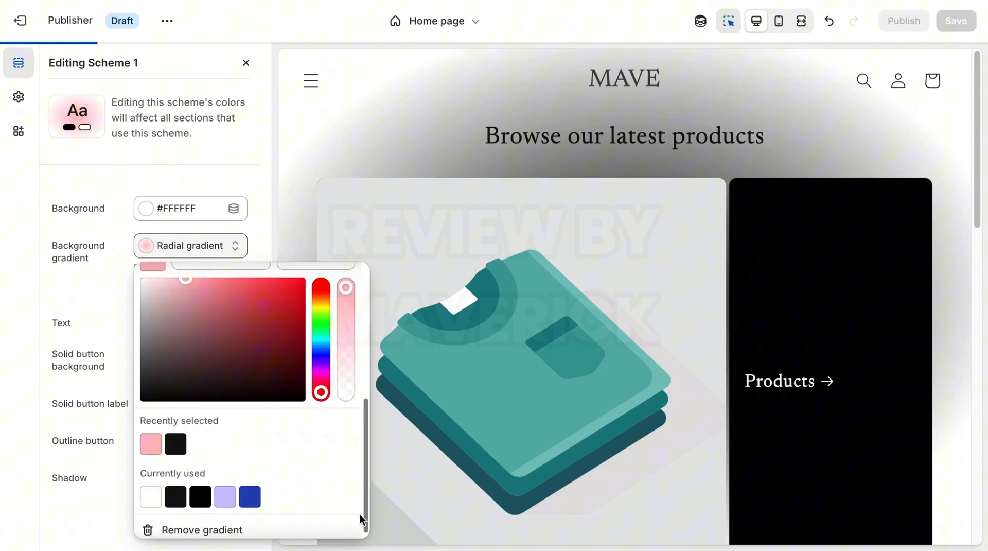
{"action": "left_click", "coordinate": [301, 288]}
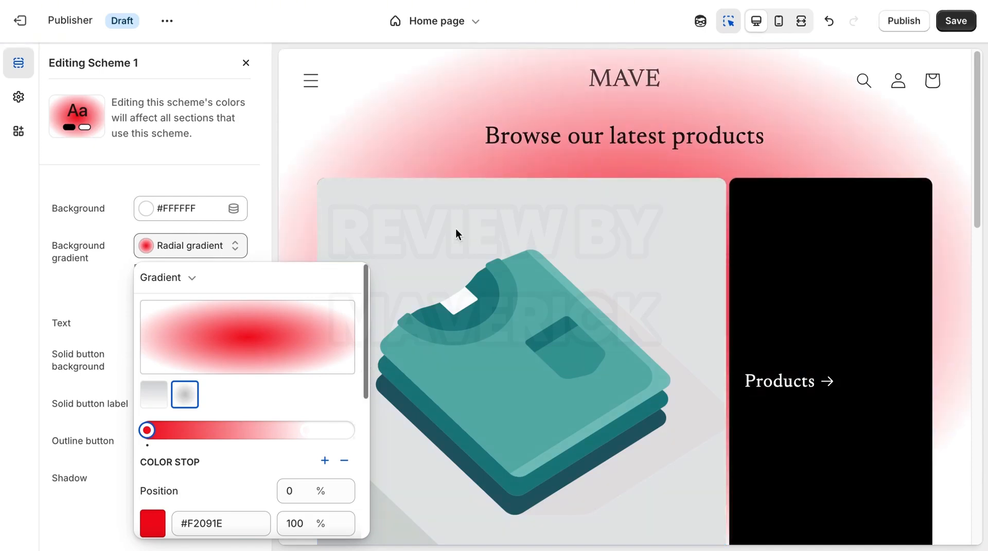
Step: Reapply the recently selected #121212 to the gradient's first color stop and close the Scheme 1 editor
{"action": "left_click_drag", "start_coordinate": [367, 303], "coordinate": [360, 458]}
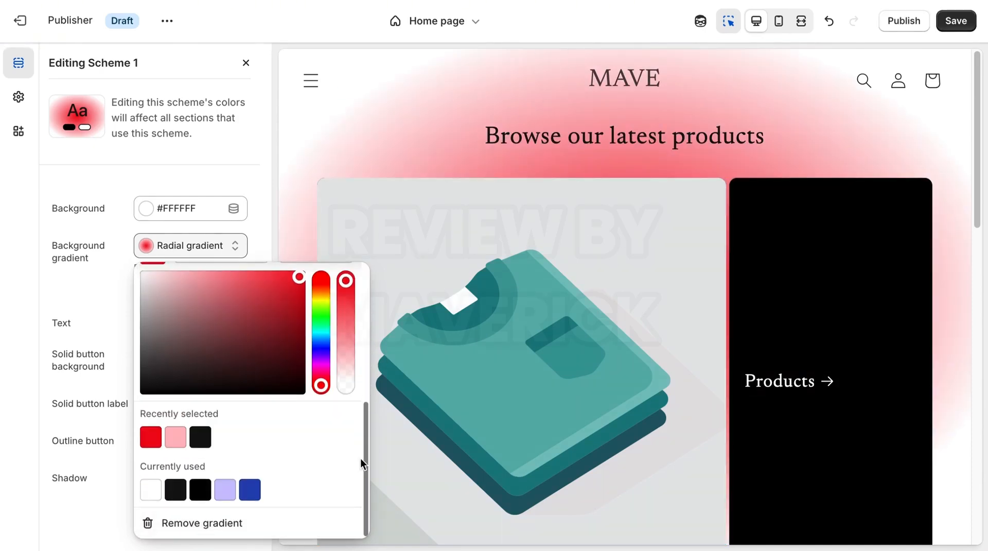
{"action": "left_click", "coordinate": [200, 437]}
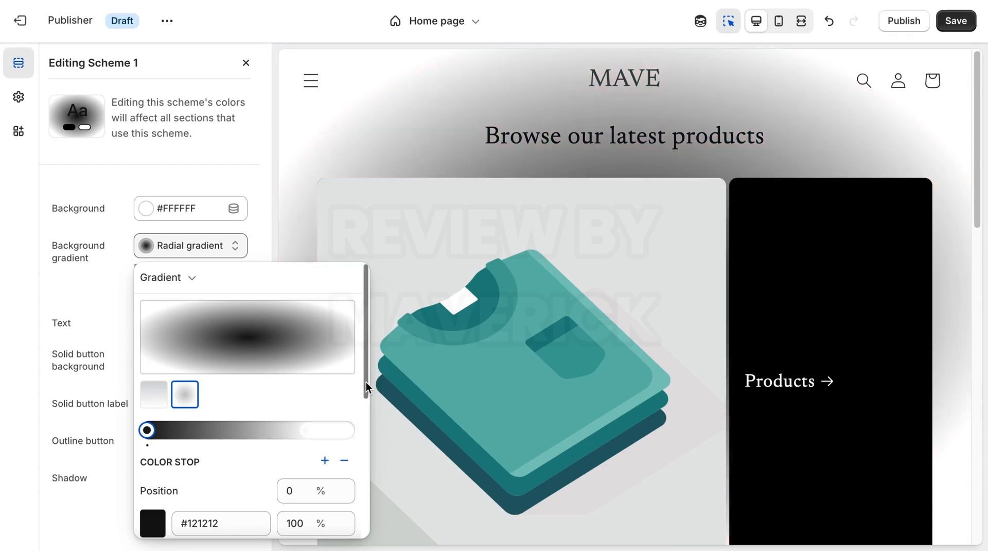
{"action": "left_click", "coordinate": [273, 245]}
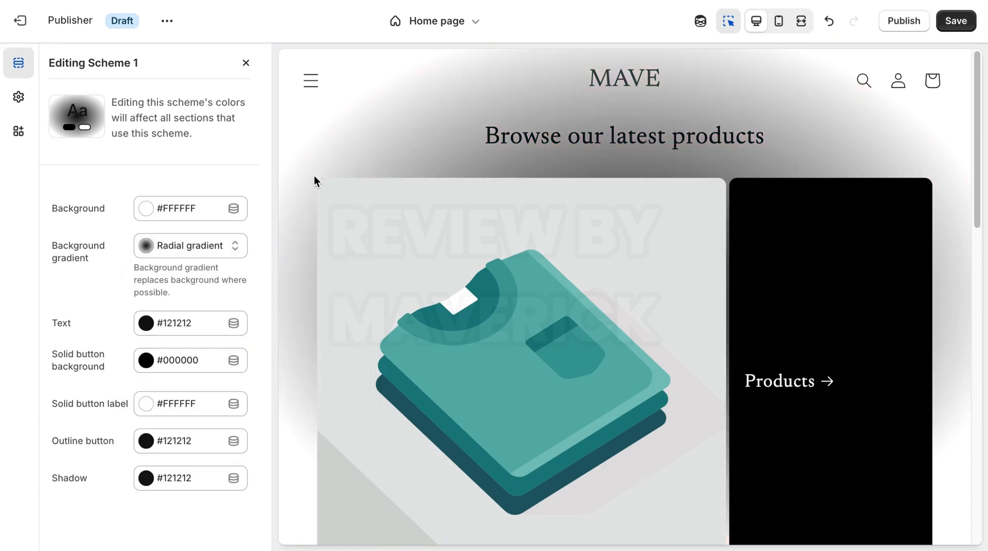
{"action": "left_click", "coordinate": [245, 64]}
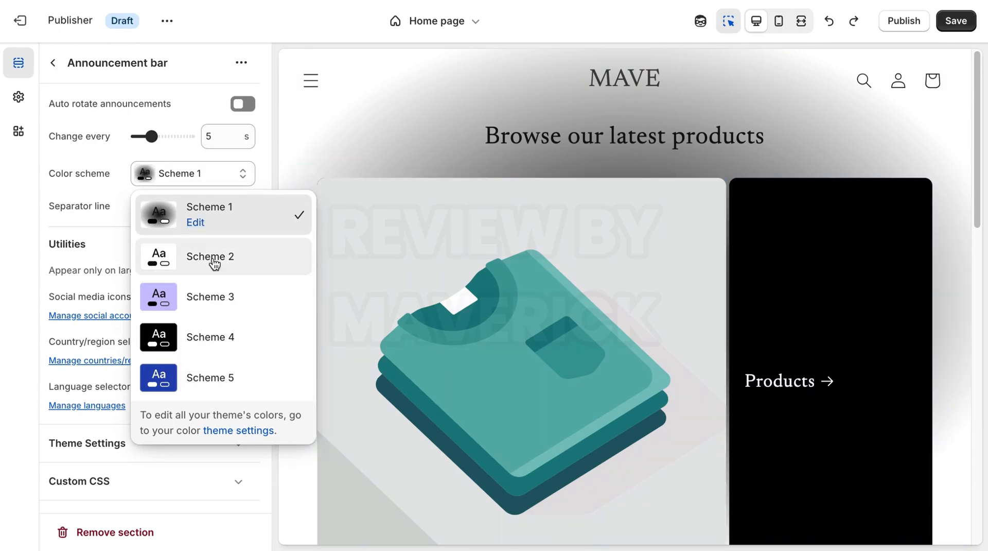
Step: Try Scheme 5 as the announcement bar's color scheme, inspect its colors, and switch back to Scheme 1
{"action": "left_click", "coordinate": [210, 379]}
{"action": "left_click", "coordinate": [175, 177]}
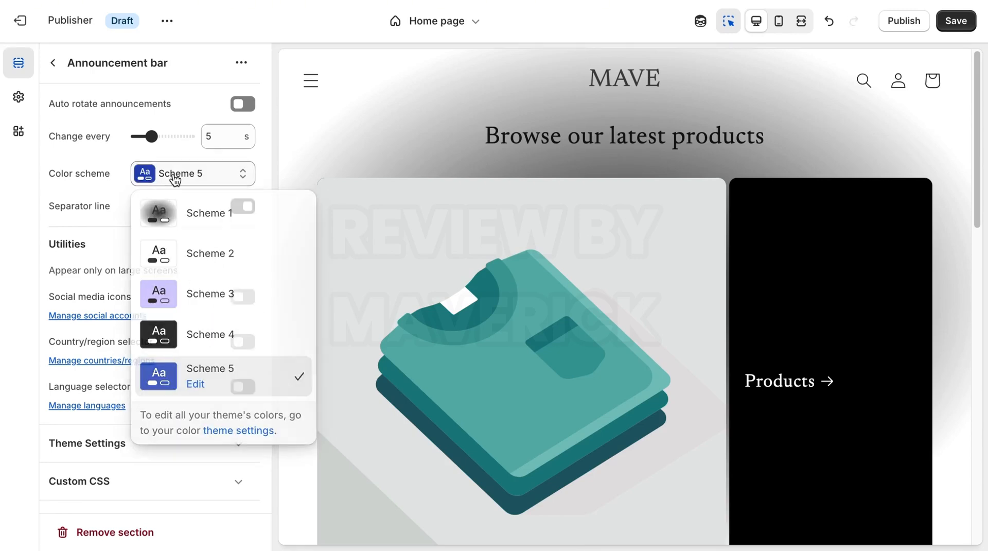
{"action": "left_click", "coordinate": [196, 385]}
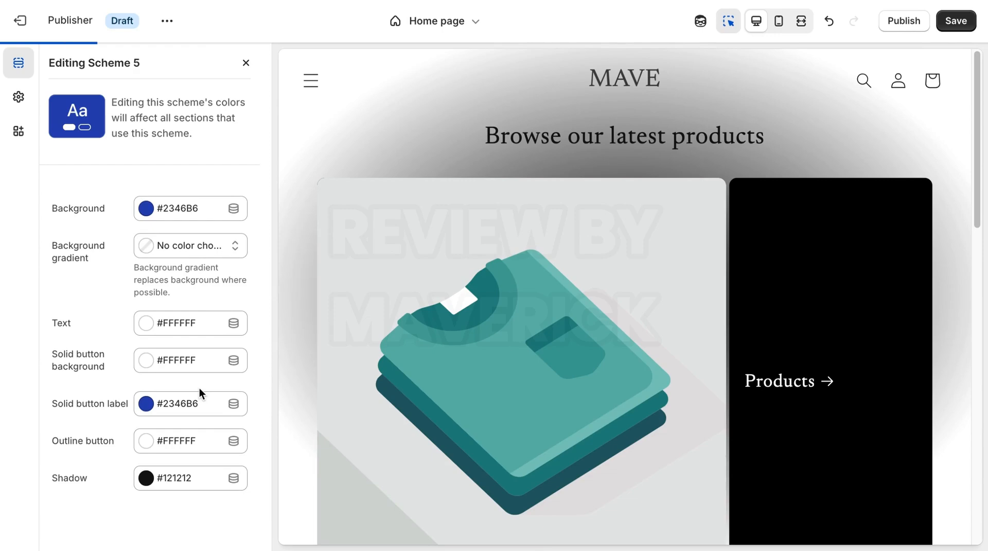
{"action": "left_click", "coordinate": [246, 63]}
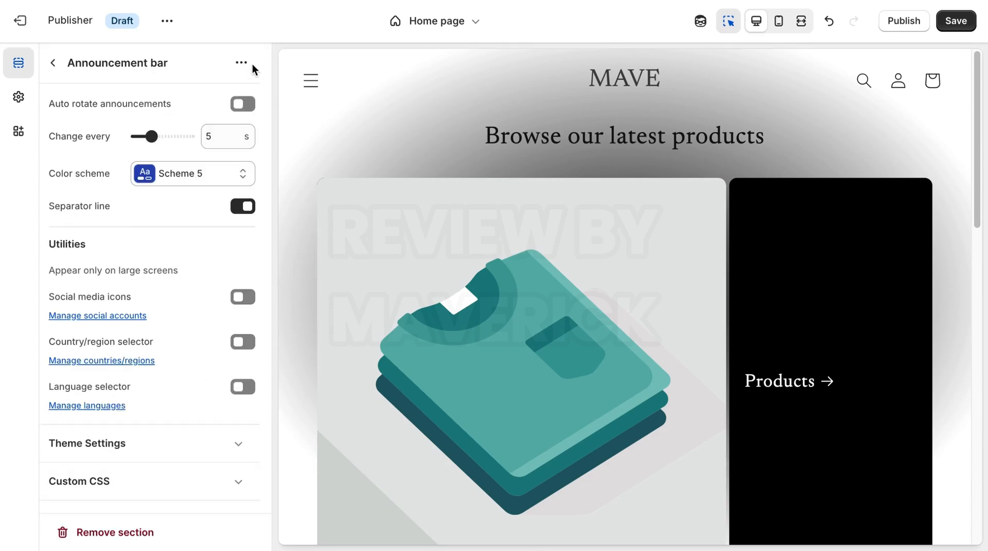
{"action": "left_click", "coordinate": [187, 175]}
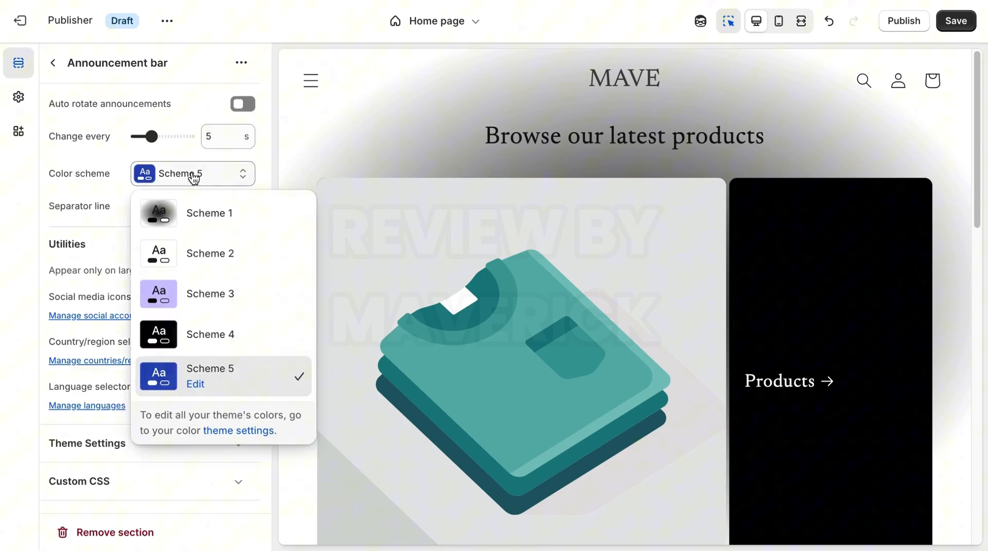
{"action": "left_click", "coordinate": [212, 214]}
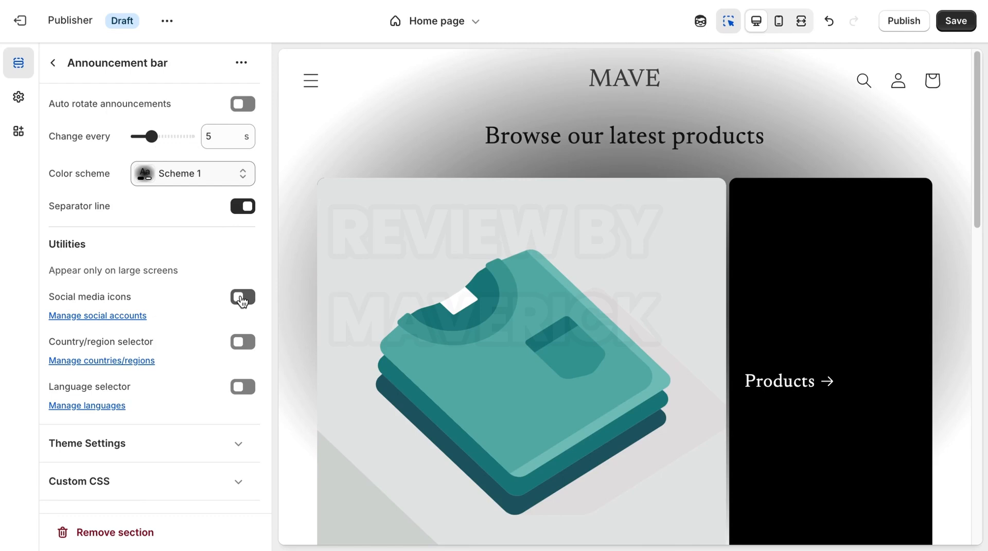
Step: In the Header section, try the Middle center logo position and Left mobile logo position, restoring Top center and Center
{"action": "left_click", "coordinate": [53, 64]}
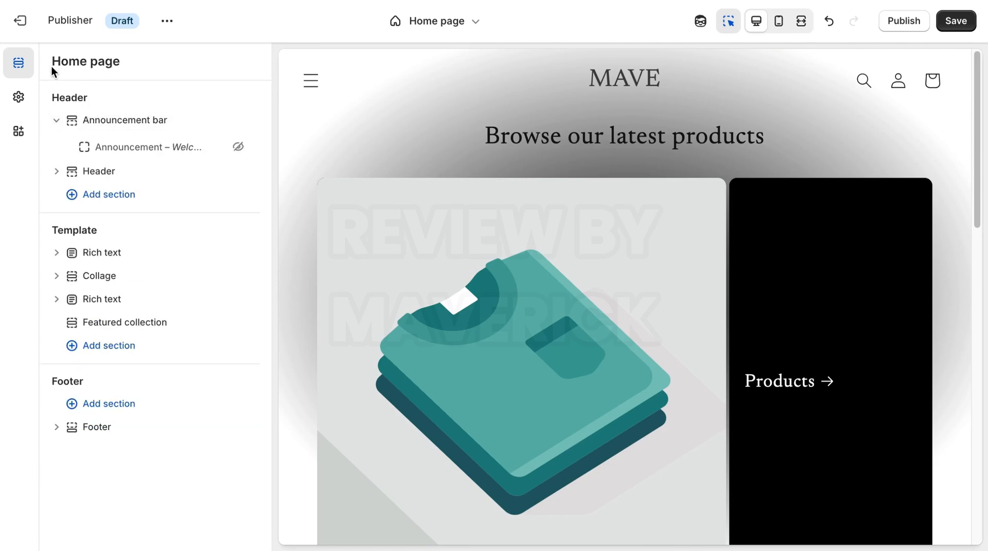
{"action": "left_click", "coordinate": [122, 175]}
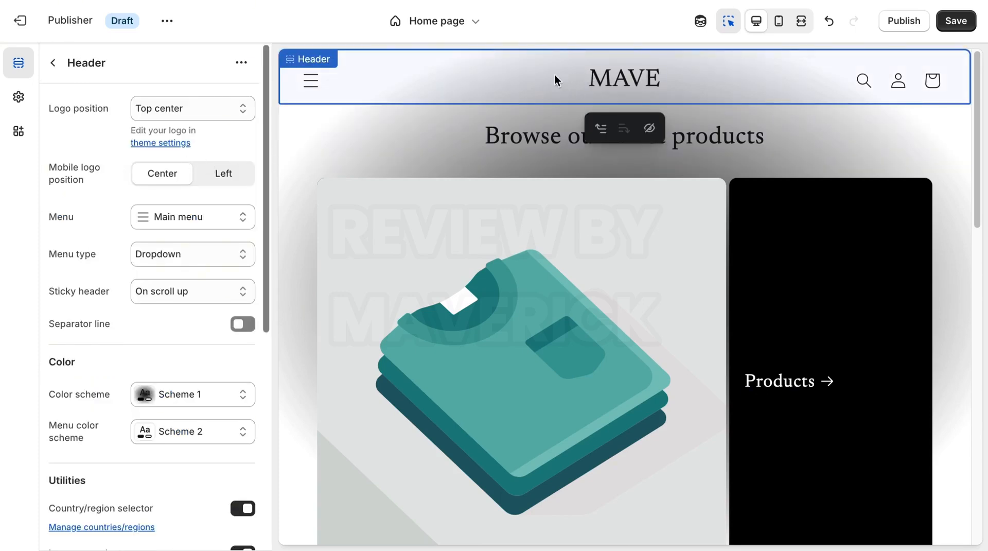
{"action": "left_click", "coordinate": [221, 108]}
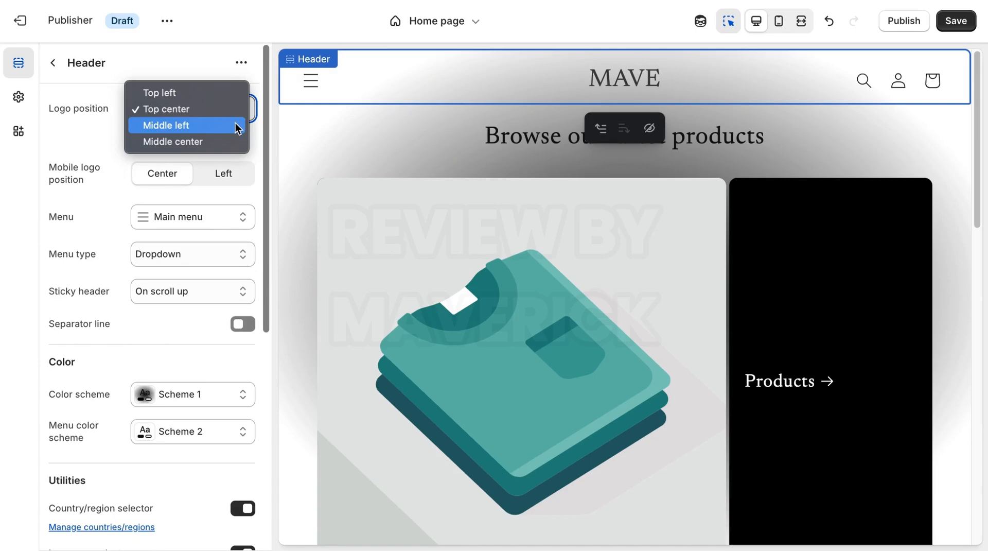
{"action": "left_click", "coordinate": [221, 141]}
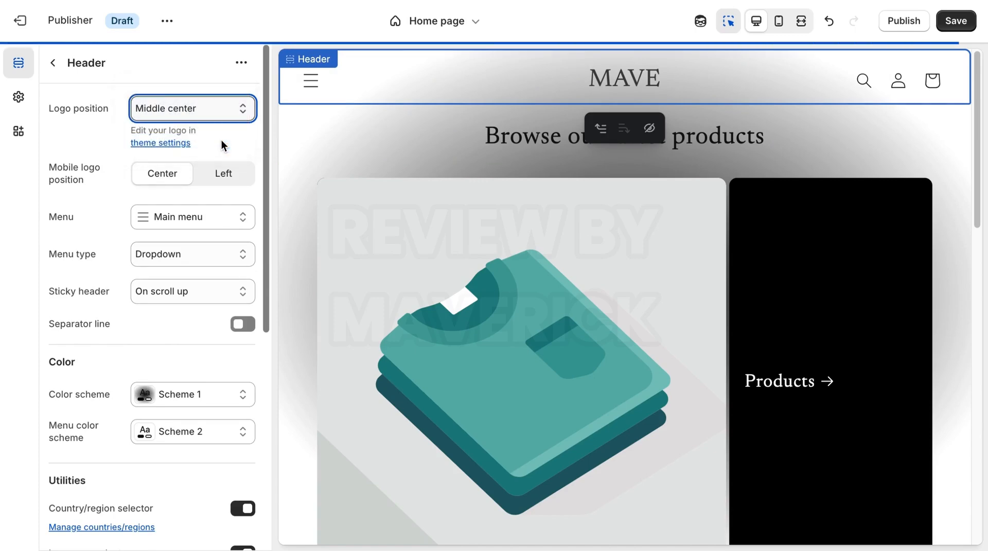
{"action": "left_click", "coordinate": [213, 109]}
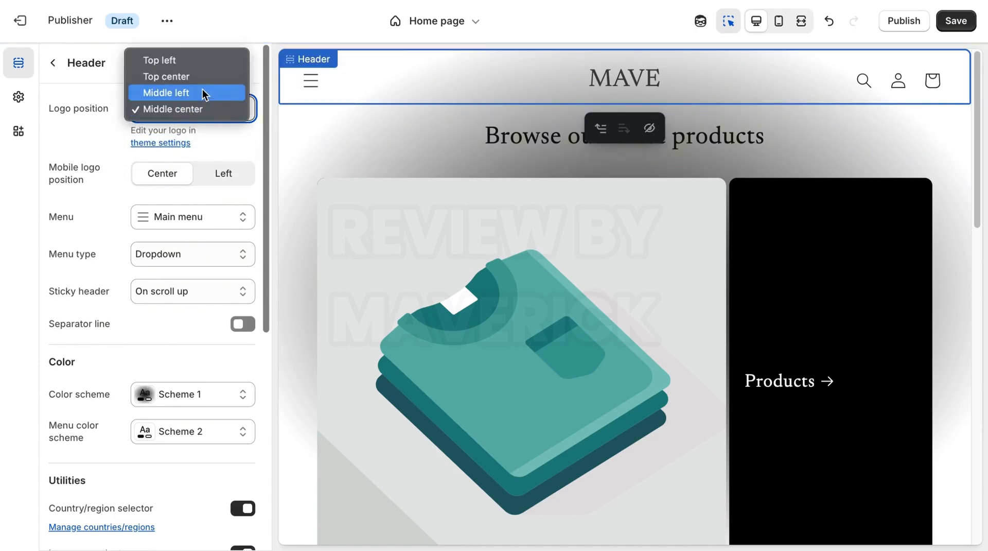
{"action": "left_click", "coordinate": [199, 76]}
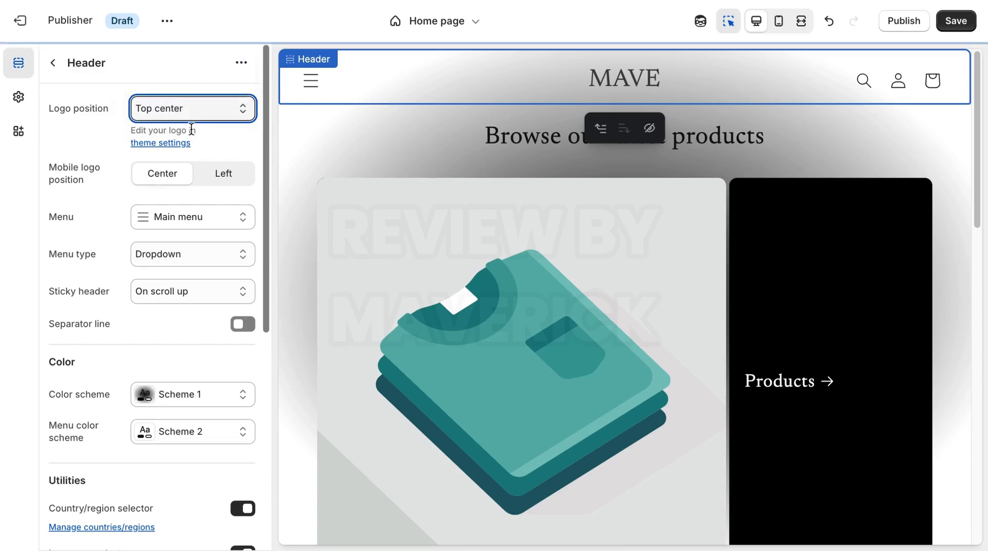
{"action": "left_click", "coordinate": [225, 174]}
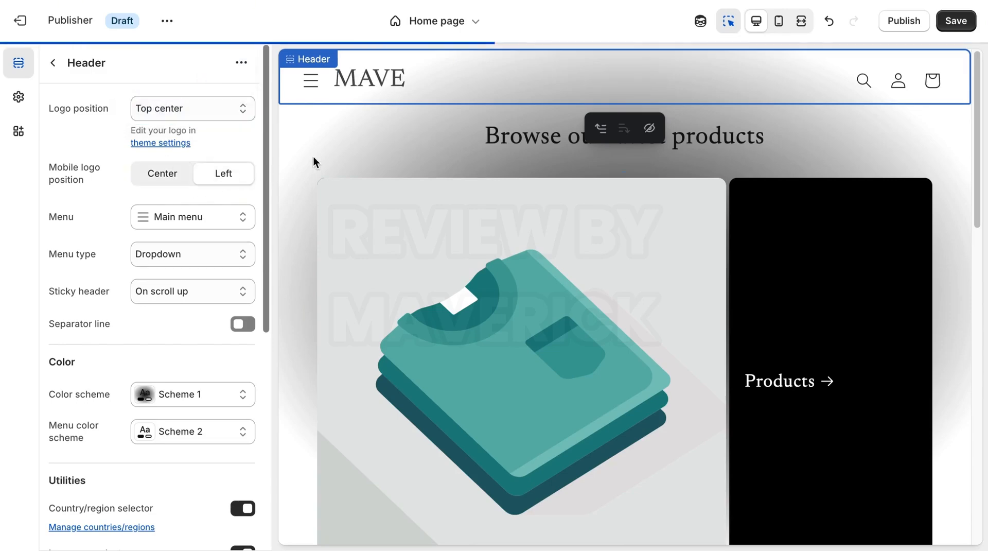
{"action": "left_click", "coordinate": [187, 176]}
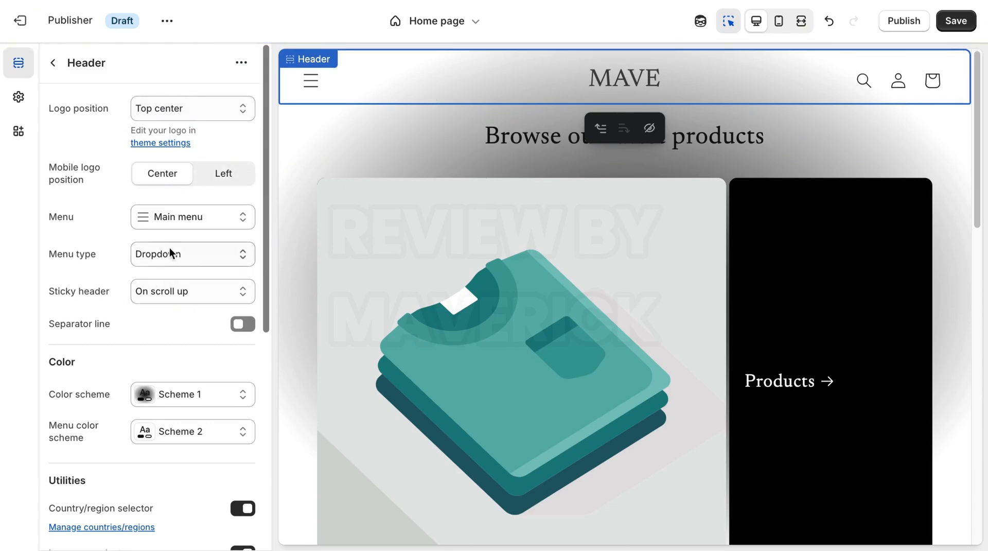
Step: Try the Mega menu and Drawer menu types for the header, restoring Dropdown
{"action": "left_click", "coordinate": [200, 257]}
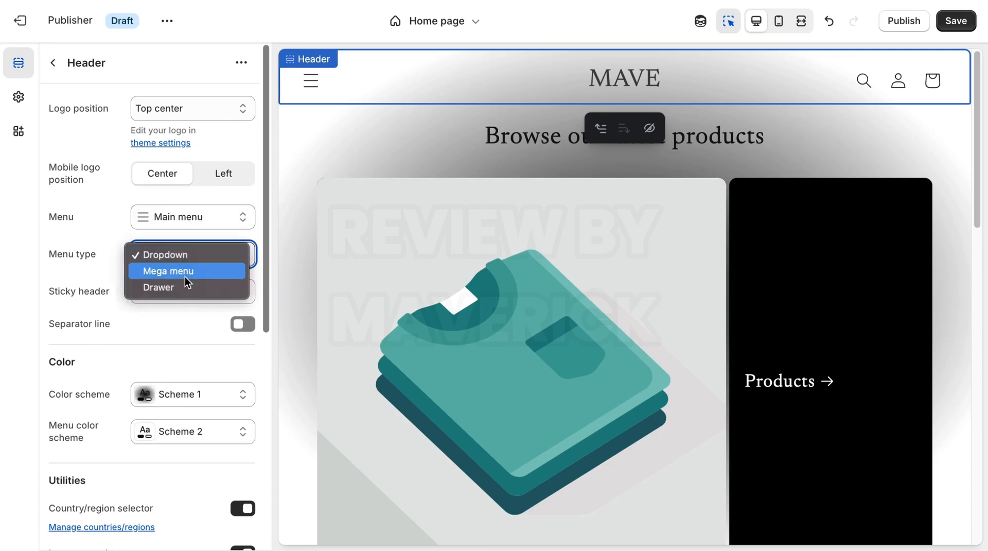
{"action": "left_click", "coordinate": [184, 277]}
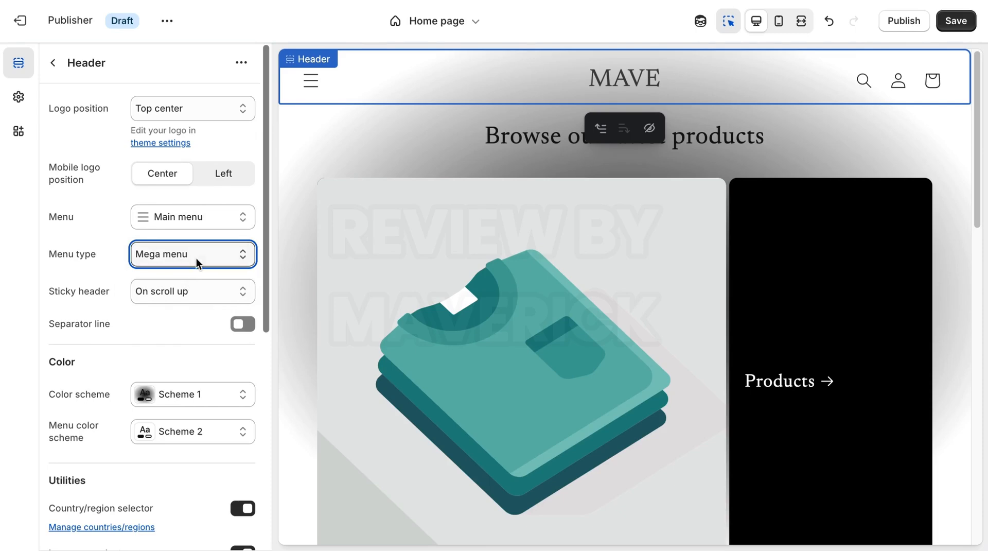
{"action": "left_click", "coordinate": [198, 255]}
{"action": "left_click", "coordinate": [203, 279]}
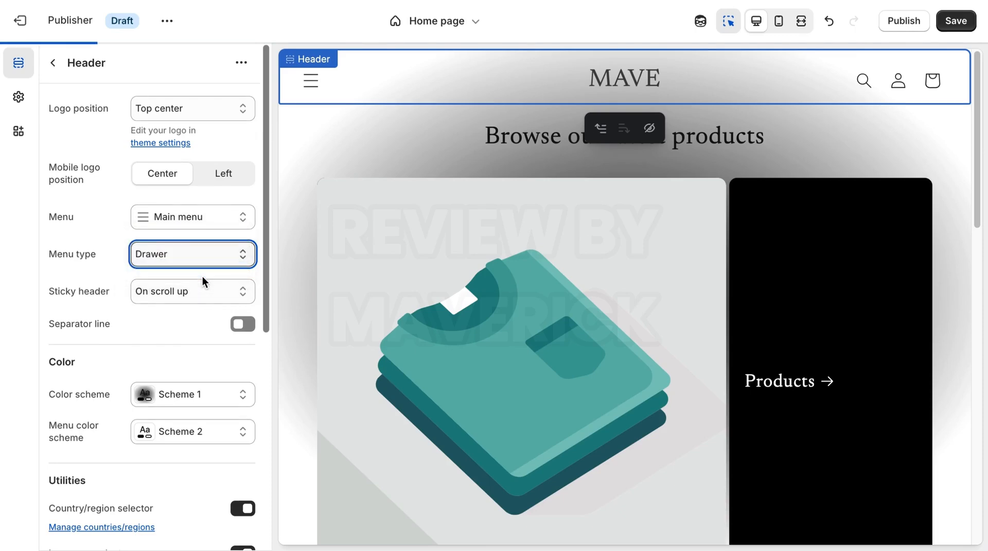
{"action": "left_click", "coordinate": [202, 249]}
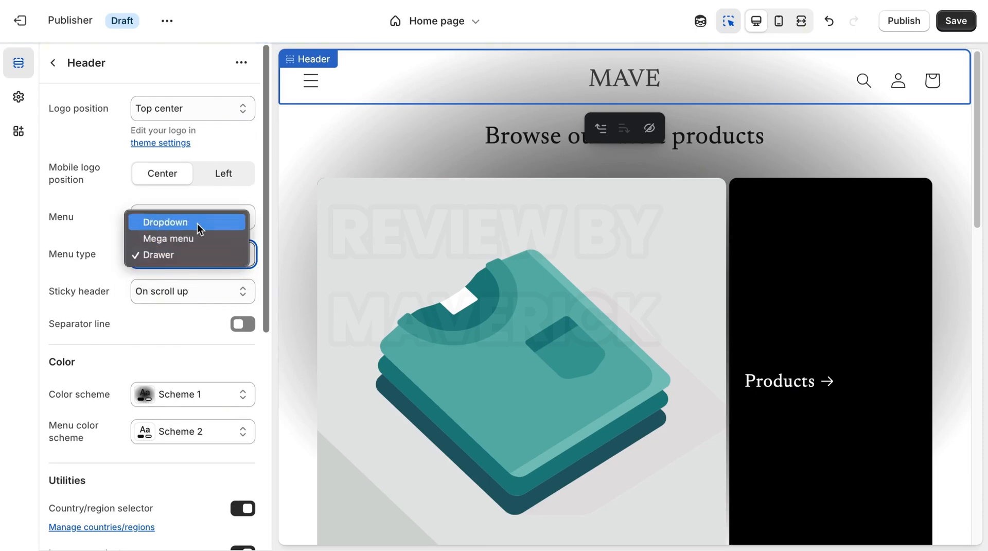
{"action": "left_click", "coordinate": [197, 223]}
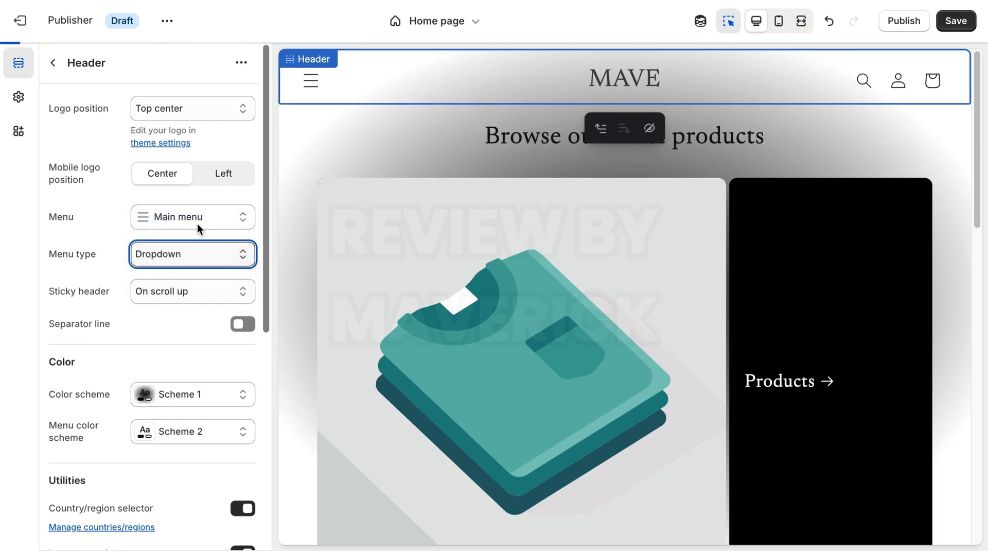
Step: Review the header's sticky header options and remaining settings, and open the Logo section of the theme settings
{"action": "left_click", "coordinate": [193, 289]}
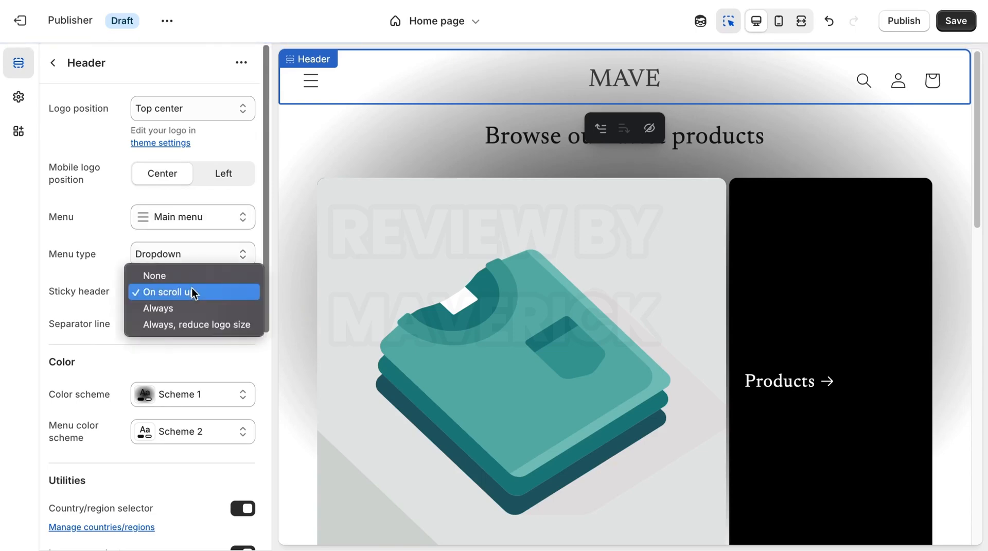
{"action": "left_click", "coordinate": [58, 308]}
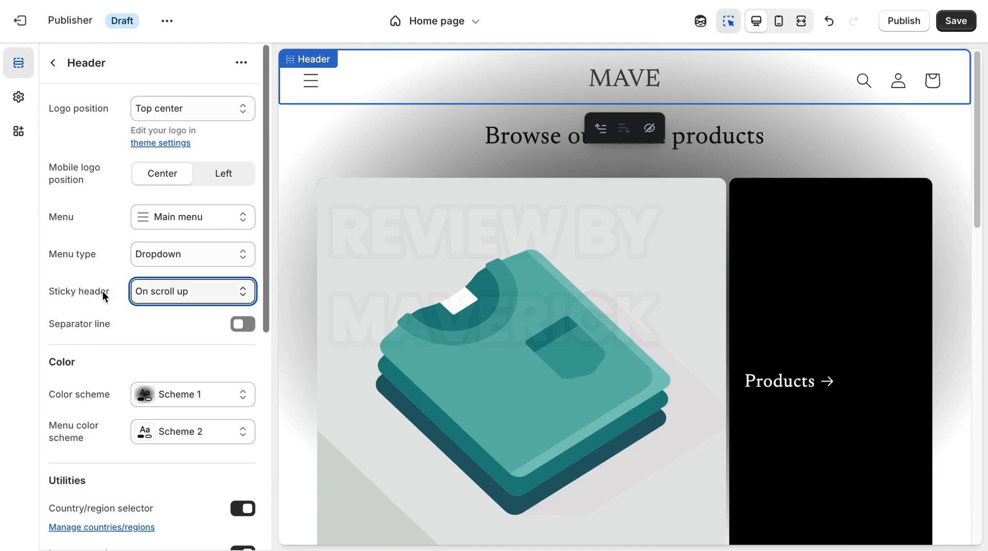
{"action": "left_click_drag", "start_coordinate": [265, 319], "coordinate": [259, 185]}
{"action": "left_click", "coordinate": [52, 64]}
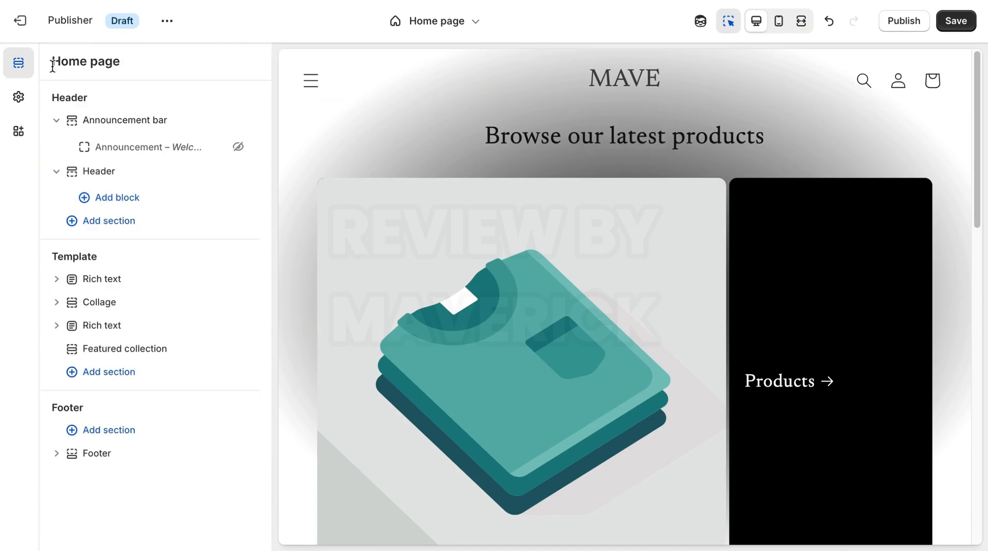
{"action": "left_click", "coordinate": [19, 101]}
{"action": "left_click", "coordinate": [205, 117]}
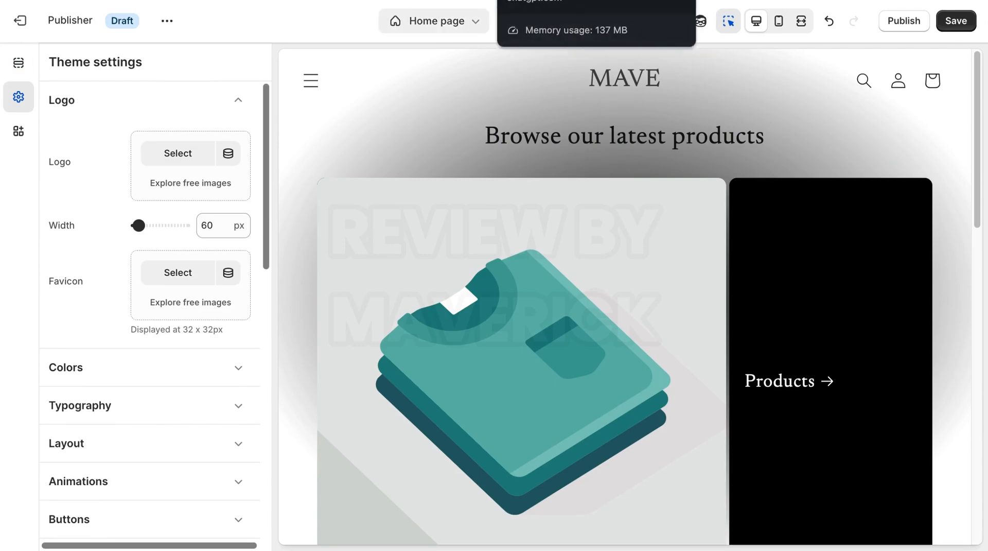
Step: Switch to Canva, search the design types for "logo" and create a blank 500 × 500 px Logo design
{"action": "left_click", "coordinate": [514, 0]}
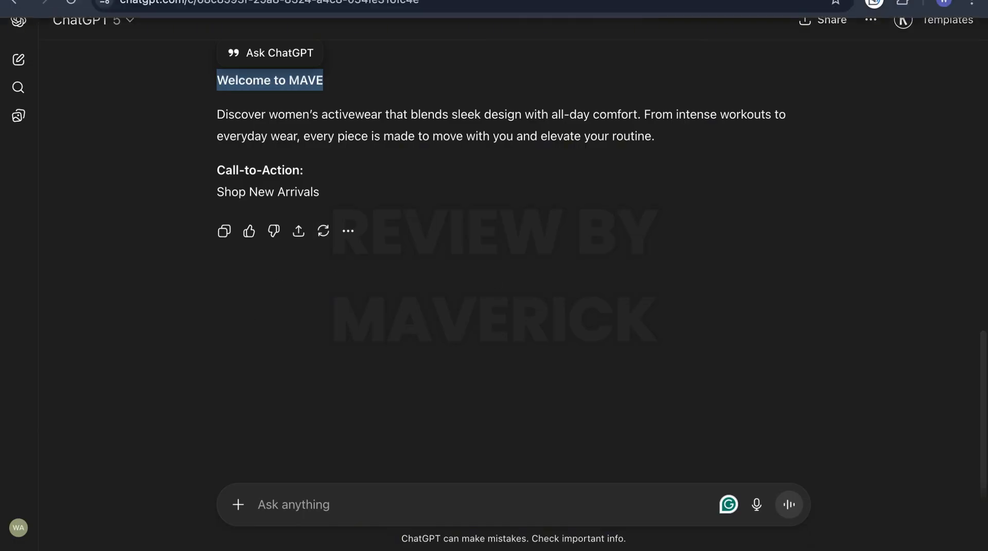
{"action": "left_click", "coordinate": [497, 1]}
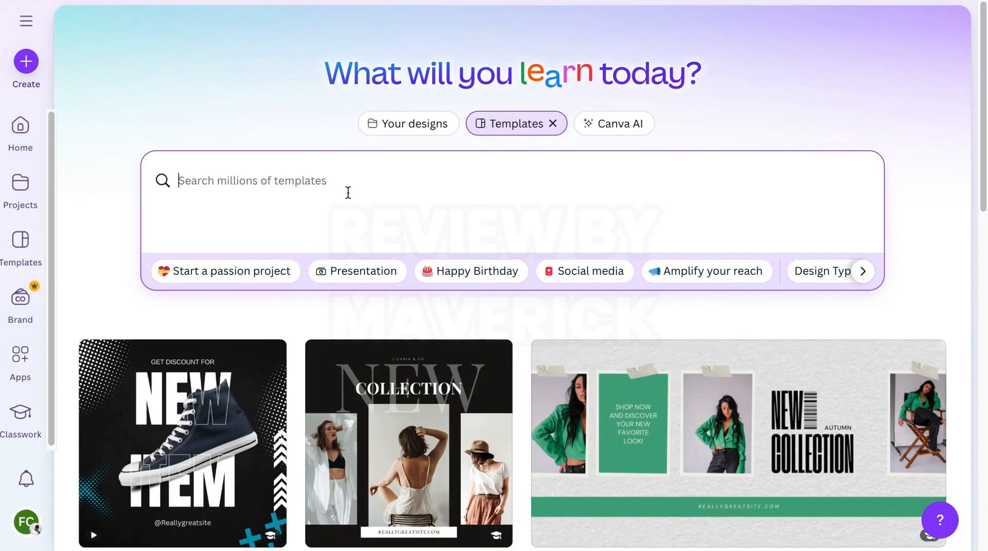
{"action": "left_click", "coordinate": [22, 66]}
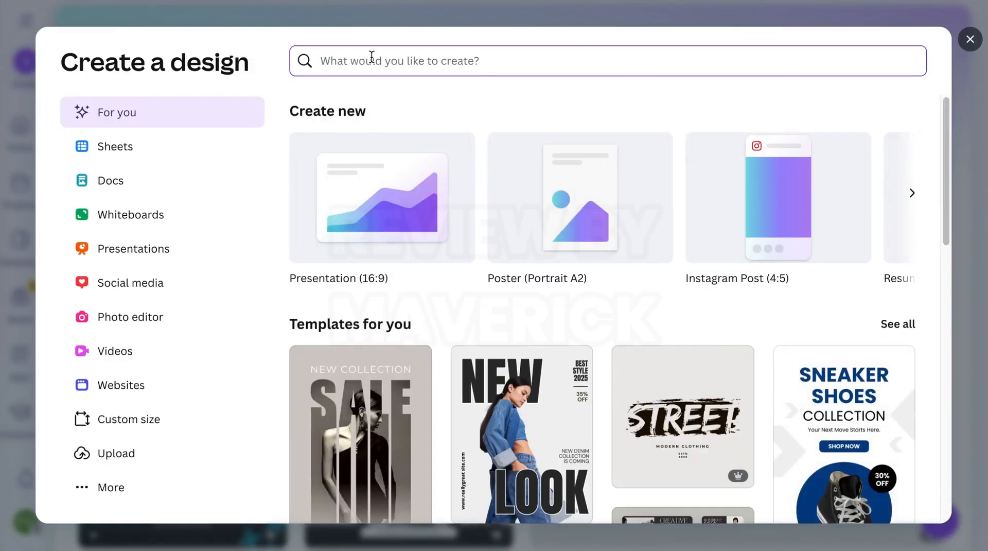
{"action": "type", "text": "logo"}
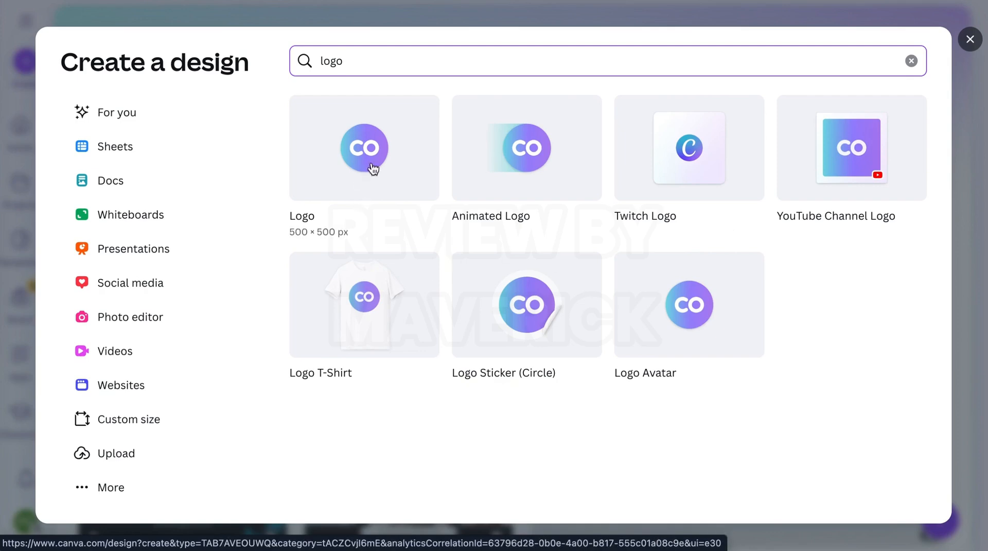
{"action": "left_click", "coordinate": [345, 162]}
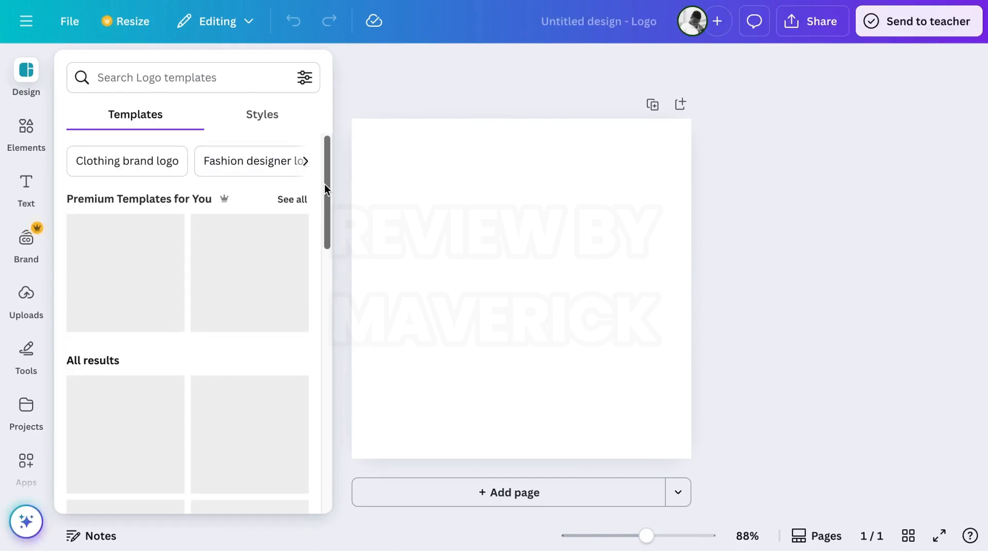
Step: Apply the dark green DS monogram template to the logo design and select its monogram lettering
{"action": "left_click_drag", "start_coordinate": [324, 188], "coordinate": [327, 366]}
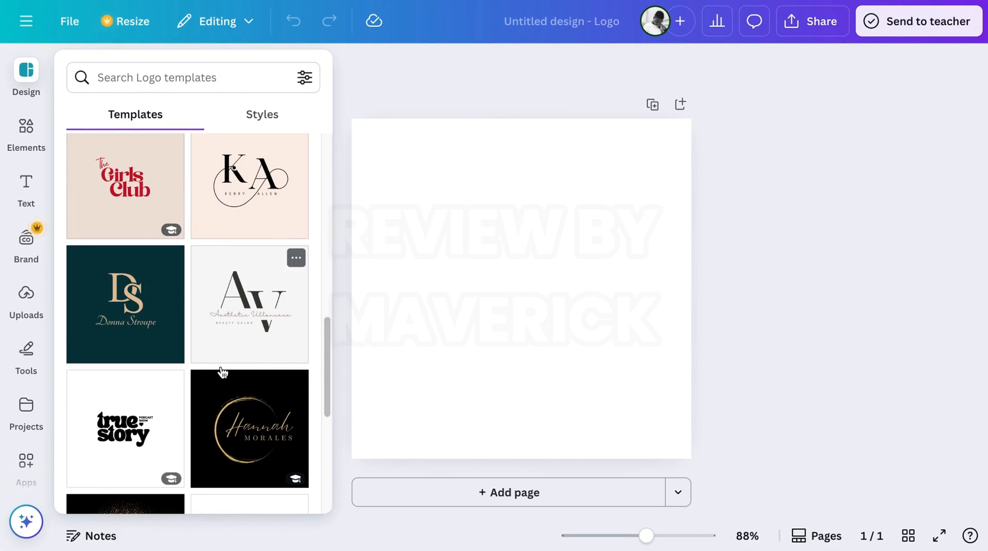
{"action": "left_click", "coordinate": [147, 297]}
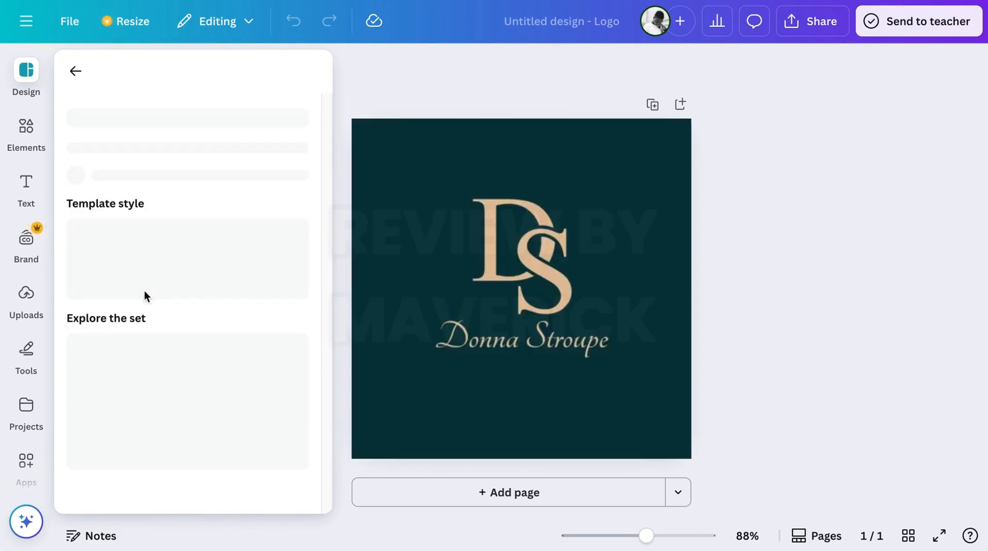
{"action": "left_click", "coordinate": [543, 340]}
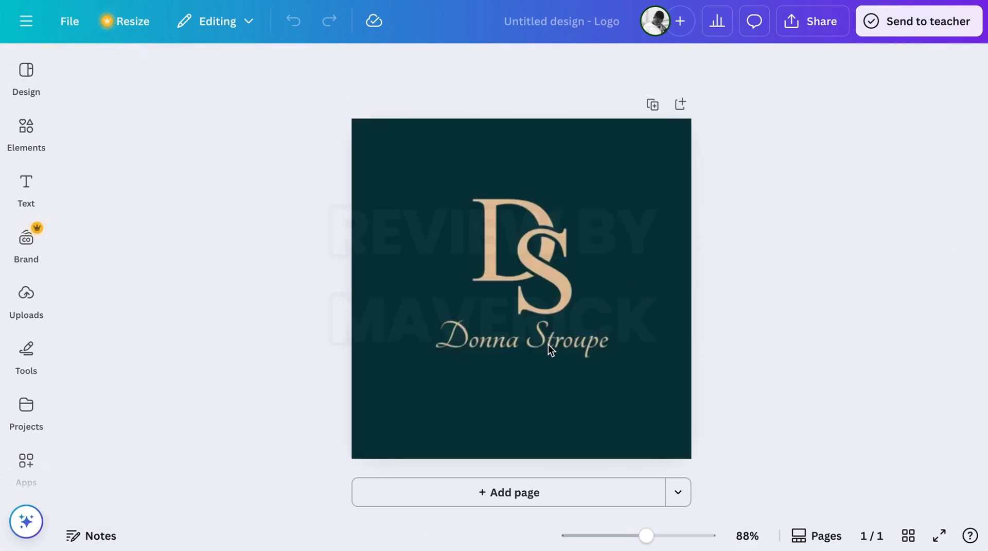
{"action": "left_click", "coordinate": [550, 350]}
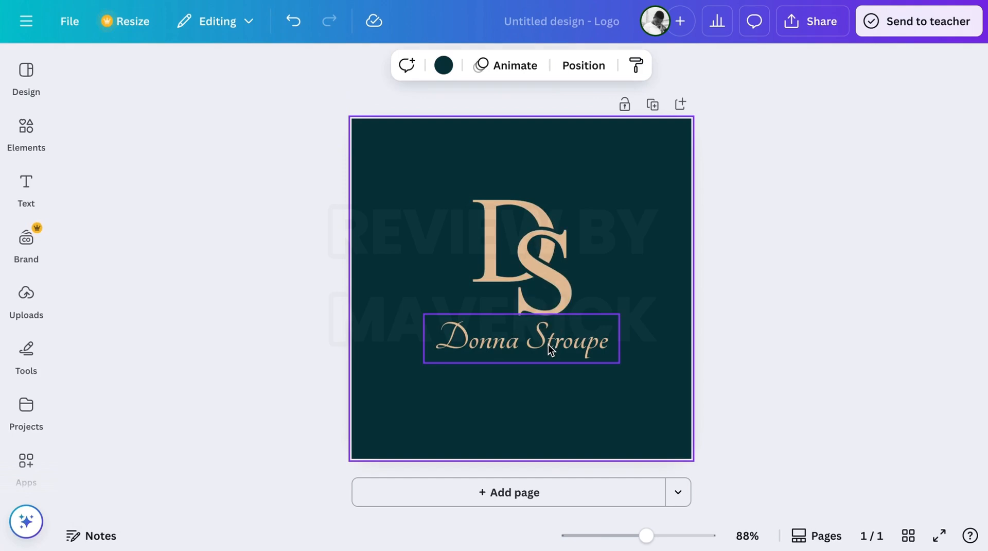
{"action": "left_click", "coordinate": [487, 241]}
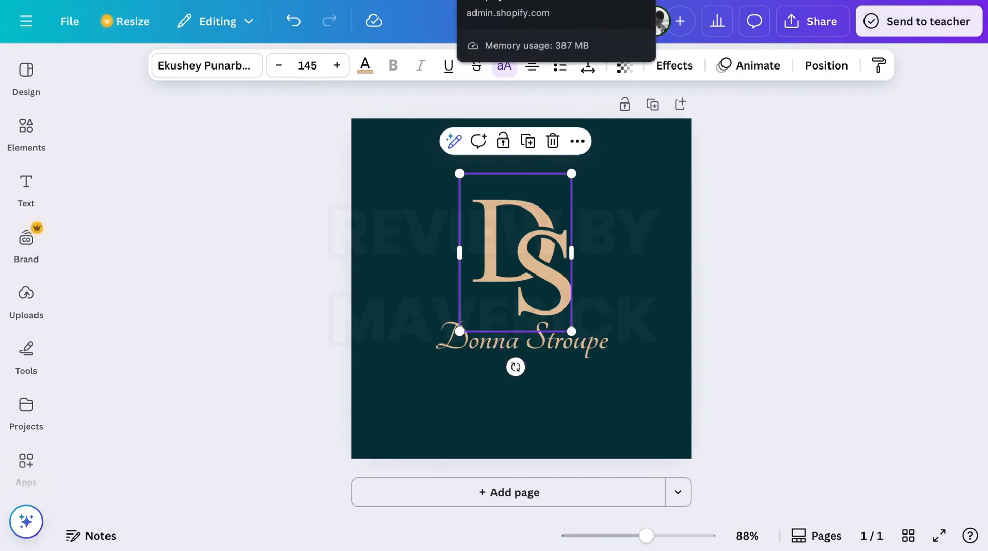
Step: Switch back to the Shopify theme editor and set the MAVE Fashion image as the logo in the theme settings
{"action": "left_click", "coordinate": [481, 0]}
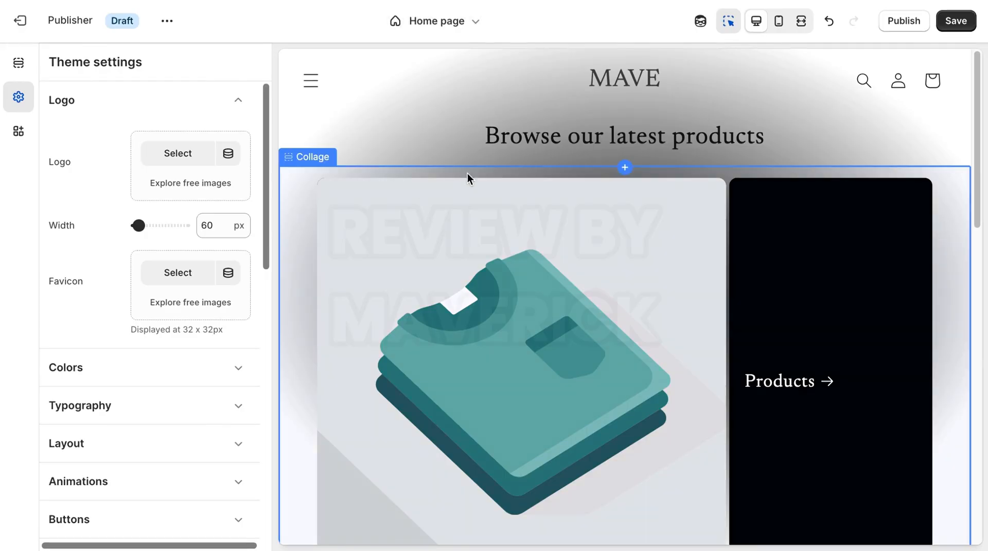
{"action": "left_click", "coordinate": [627, 78]}
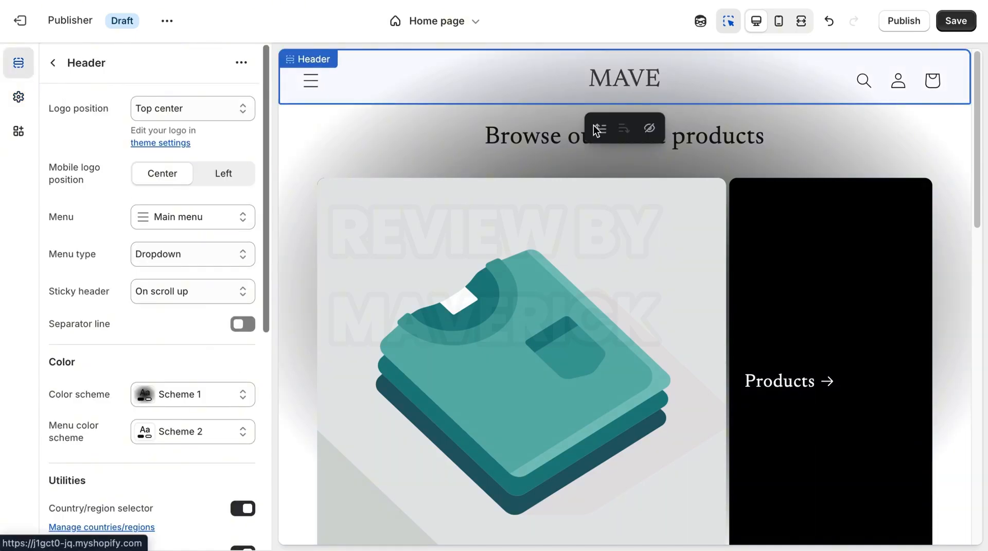
{"action": "left_click", "coordinate": [56, 62]}
{"action": "left_click", "coordinate": [18, 97]}
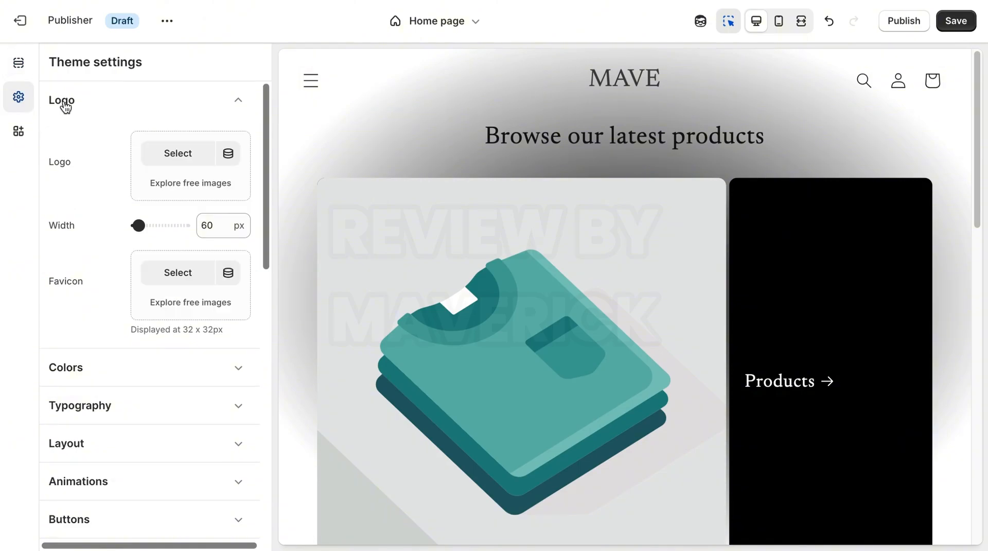
{"action": "left_click", "coordinate": [189, 160]}
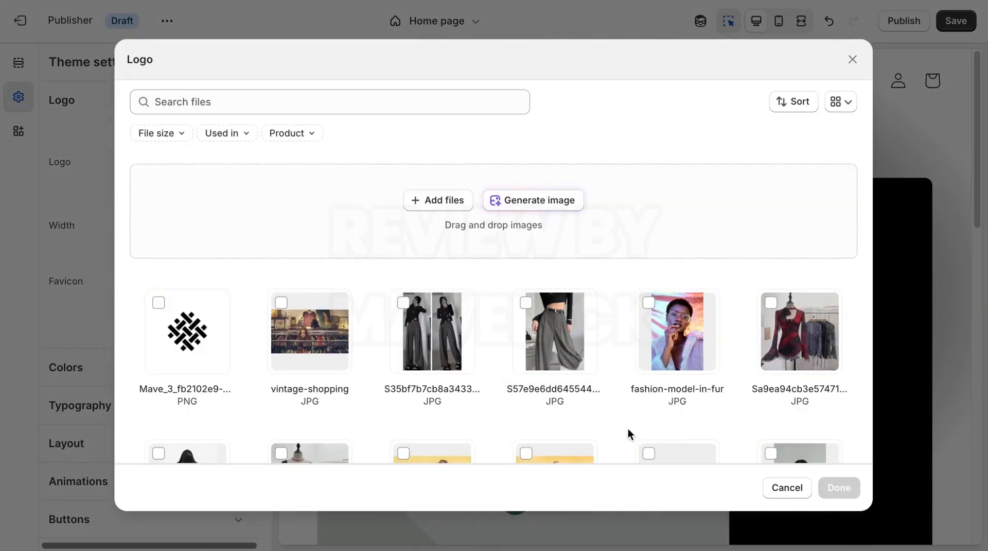
{"action": "left_click", "coordinate": [649, 447]}
{"action": "left_click", "coordinate": [833, 487]}
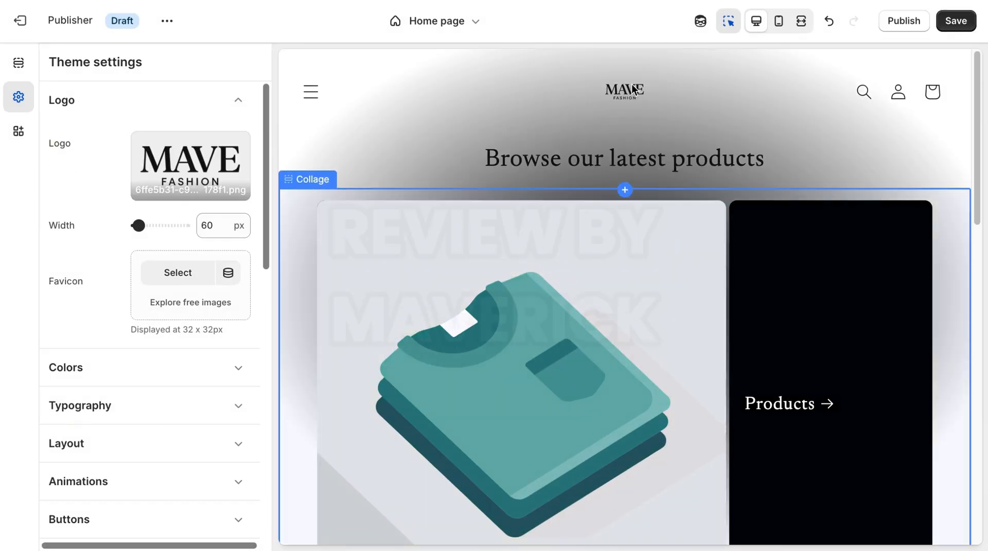
Step: Try logo widths of 220 px and 170 px, and set the width to 100 px
{"action": "left_click_drag", "start_coordinate": [140, 225], "coordinate": [168, 226]}
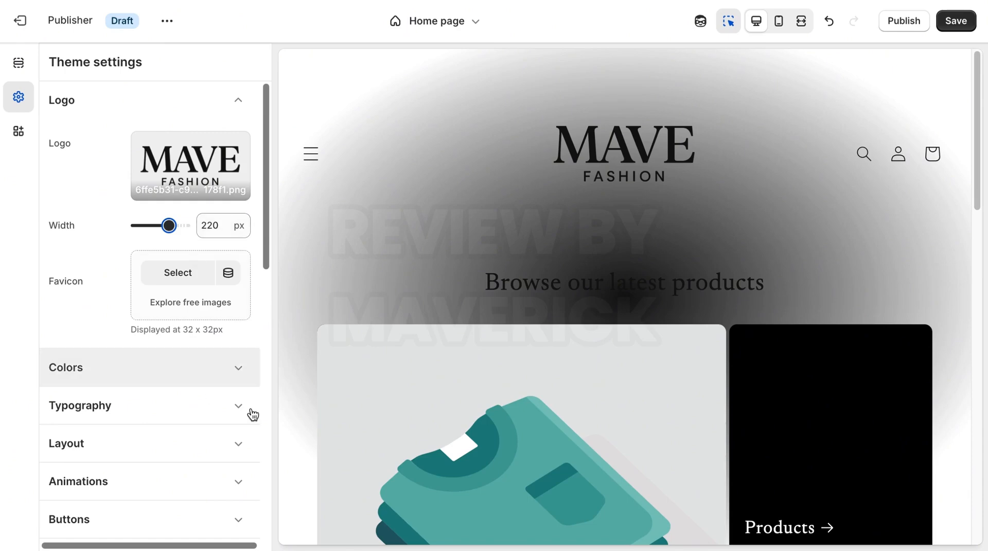
{"action": "left_click_drag", "start_coordinate": [169, 226], "coordinate": [160, 228]}
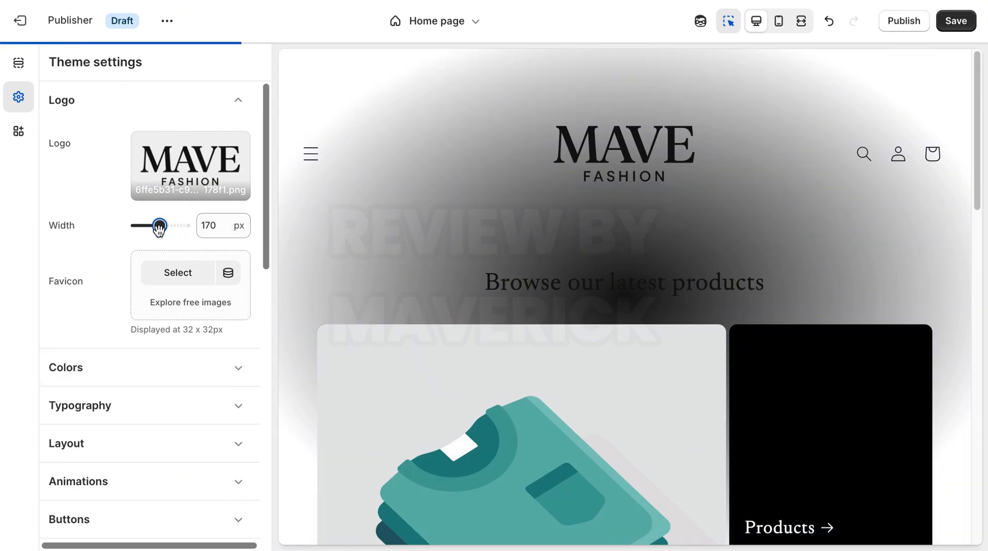
{"action": "left_click_drag", "start_coordinate": [160, 226], "coordinate": [147, 225]}
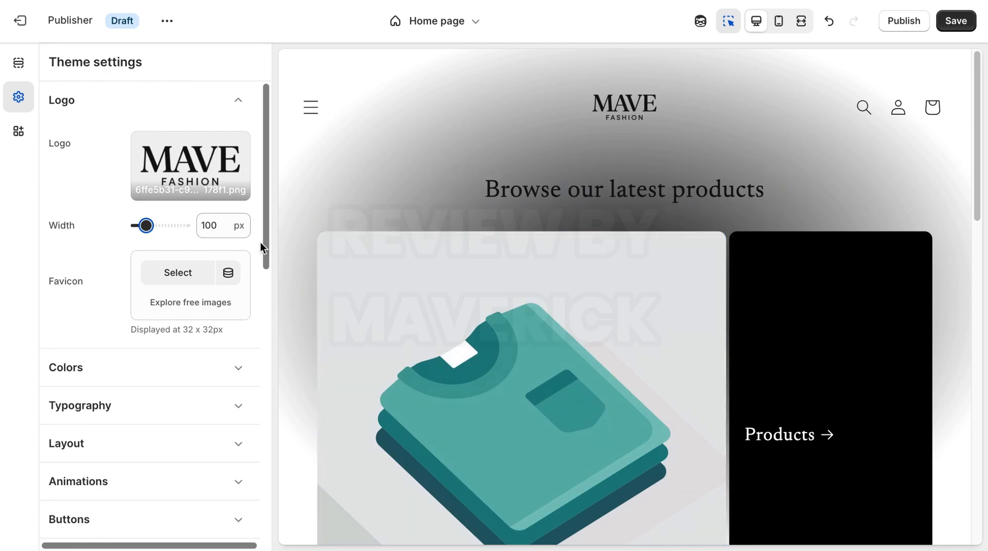
Step: Set the black woven-pattern Mave_3 PNG from the store files as the favicon
{"action": "left_click", "coordinate": [184, 272]}
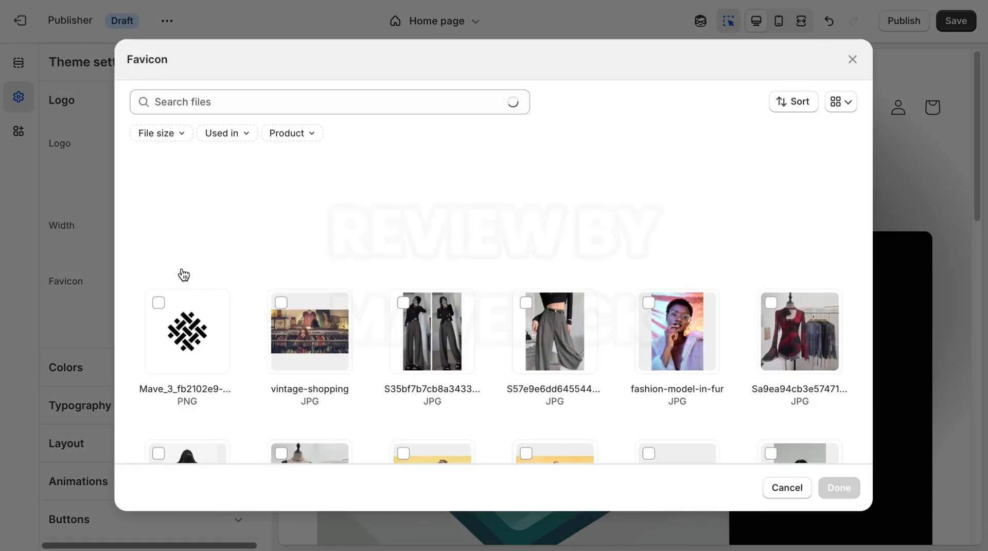
{"action": "left_click", "coordinate": [160, 302]}
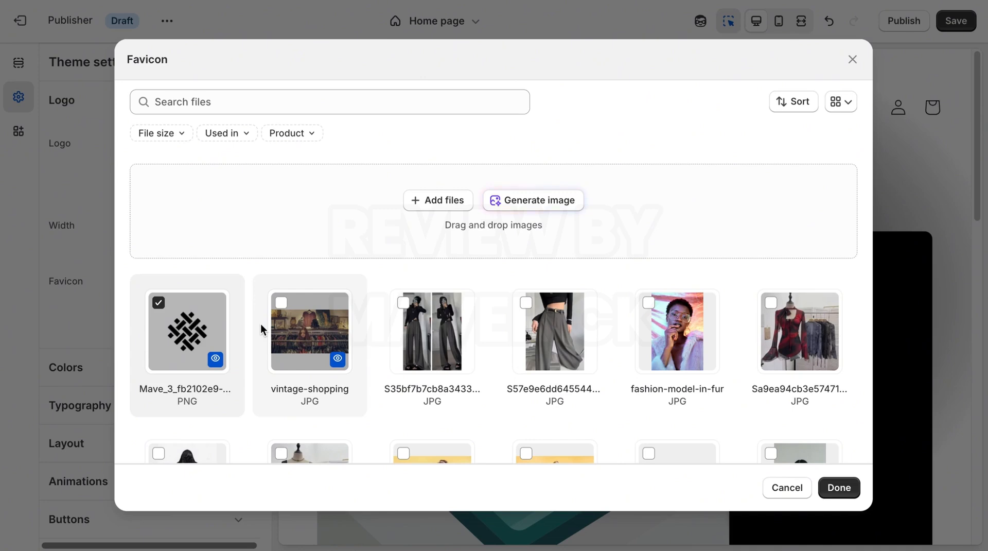
{"action": "left_click", "coordinate": [837, 486]}
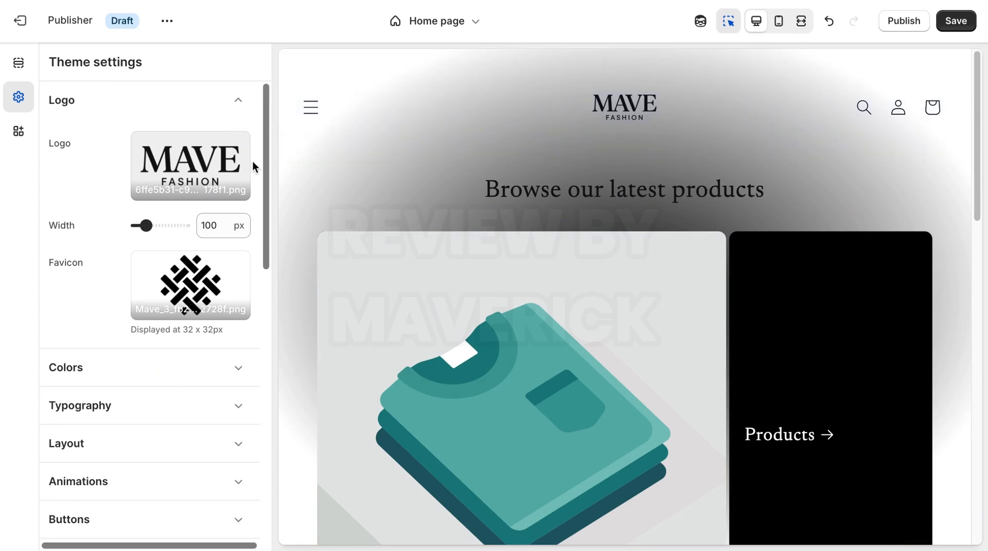
Step: Add a new announcement block above the hidden one in the Announcement bar and open the bar's settings
{"action": "left_click", "coordinate": [20, 74]}
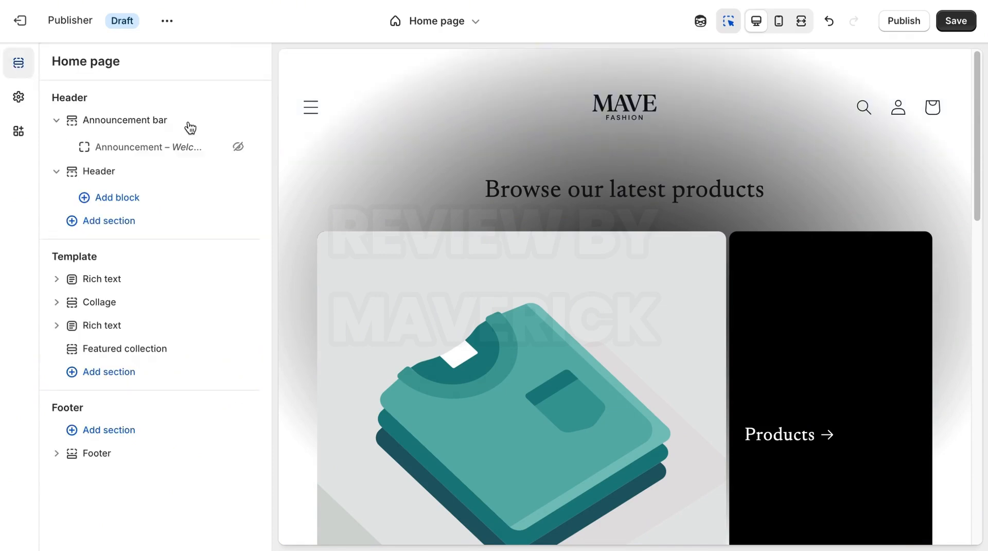
{"action": "left_click", "coordinate": [159, 132]}
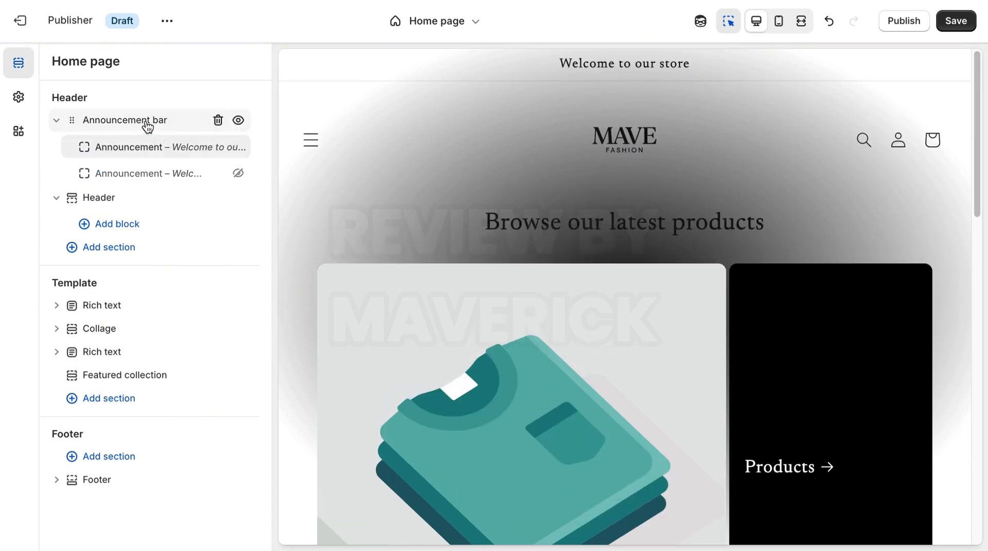
{"action": "left_click", "coordinate": [146, 123]}
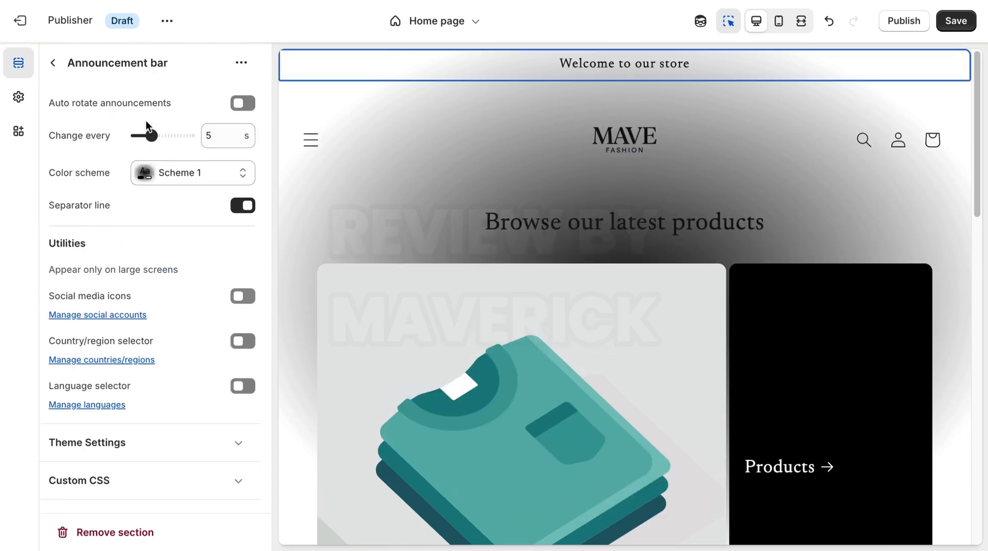
{"action": "left_click", "coordinate": [53, 63]}
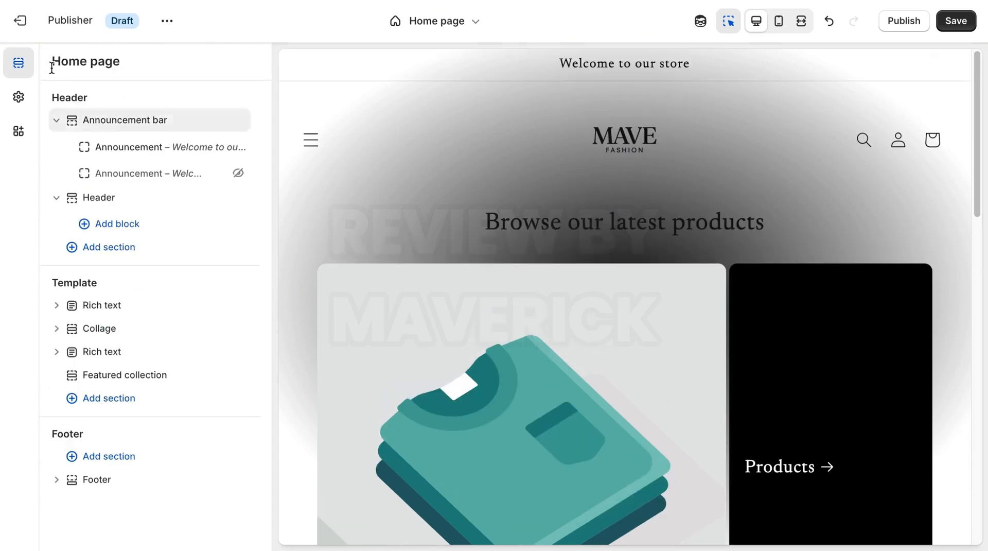
{"action": "left_click", "coordinate": [159, 120]}
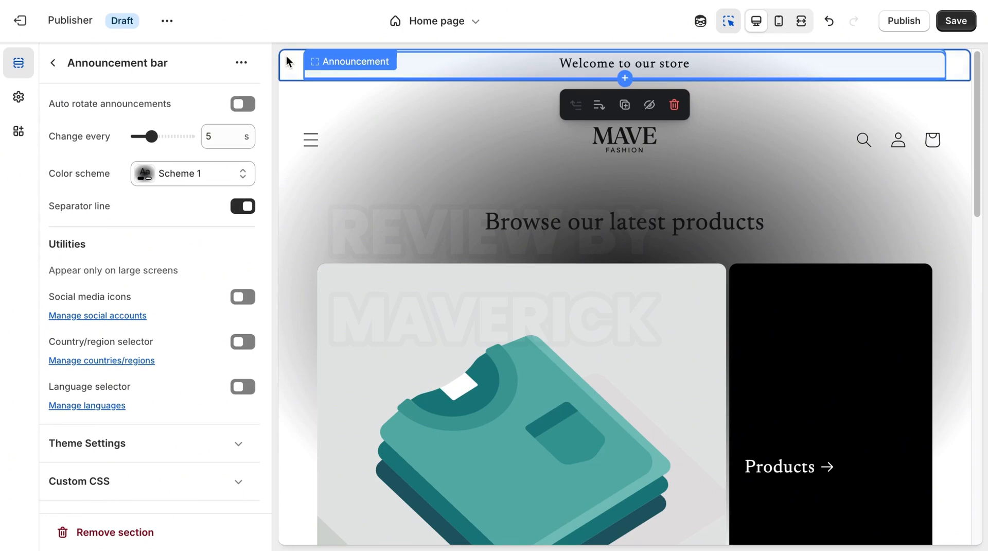
Step: Undo the addition of the new announcement block and return to the home page section list
{"action": "left_click", "coordinate": [827, 25]}
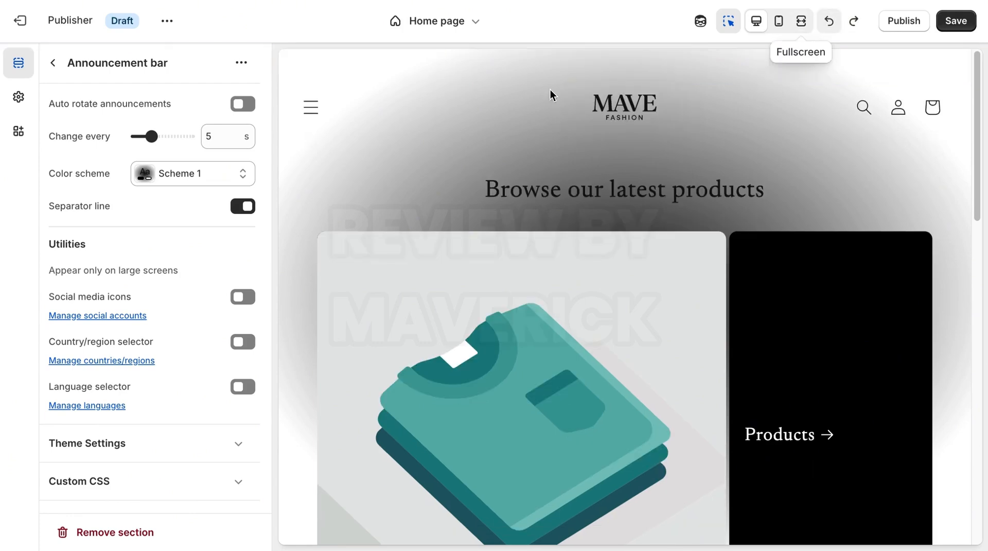
{"action": "left_click", "coordinate": [53, 62]}
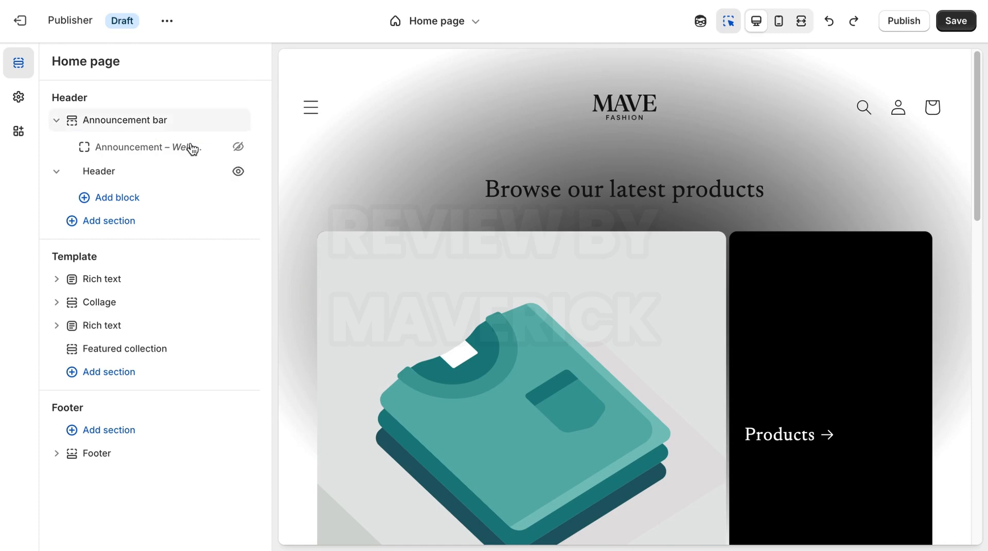
Step: Examine the Announcement bar's Scheme 1 colors, including the text color, without changing them
{"action": "left_click", "coordinate": [133, 122]}
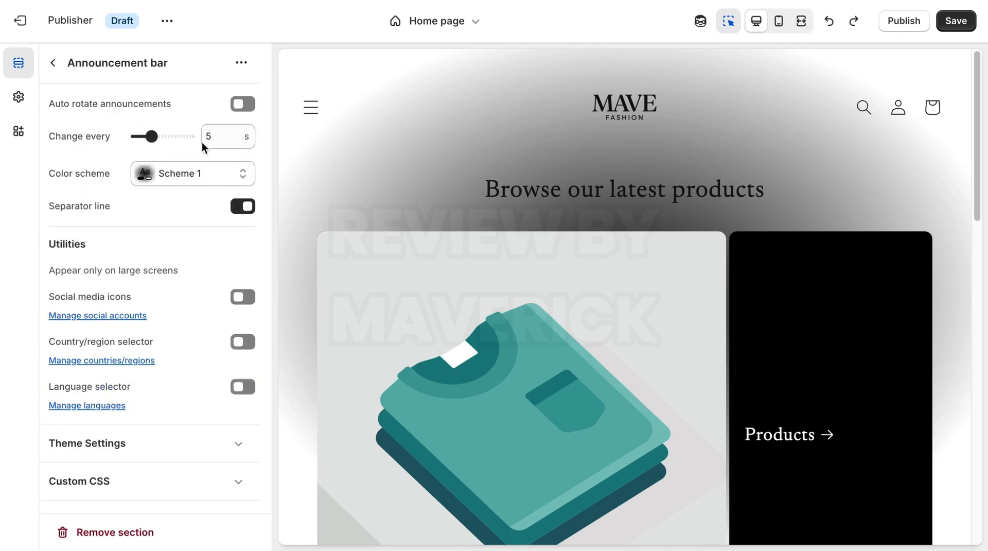
{"action": "left_click", "coordinate": [169, 177]}
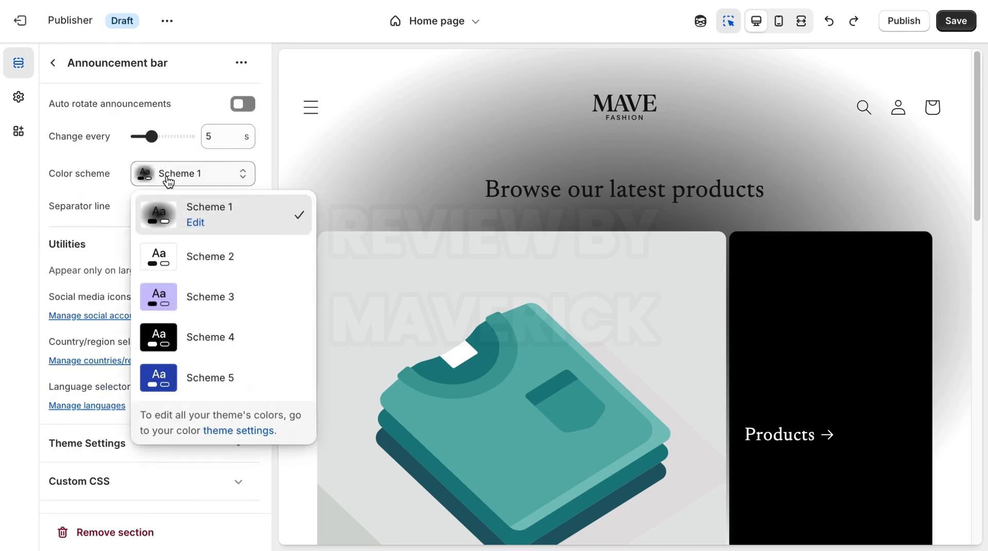
{"action": "left_click", "coordinate": [196, 222]}
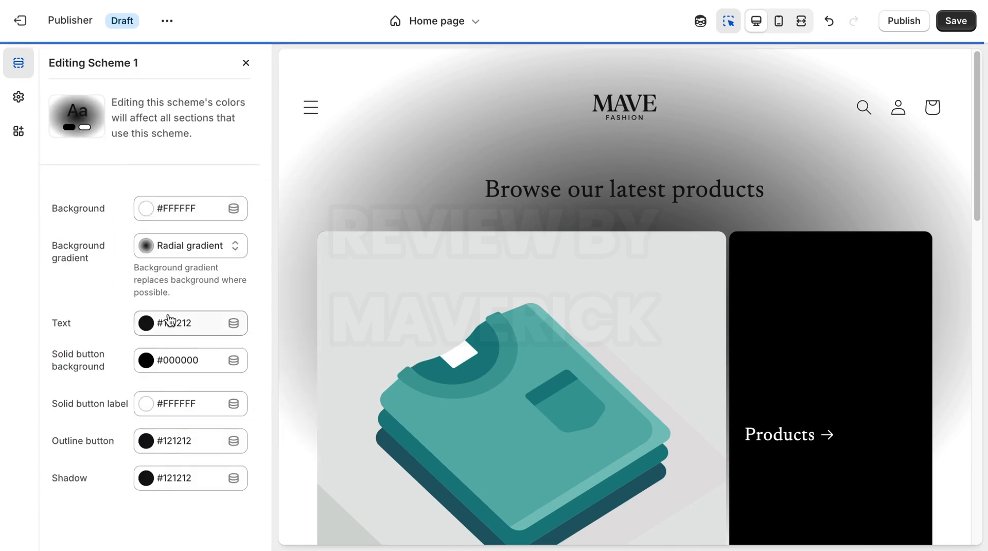
{"action": "left_click", "coordinate": [147, 323]}
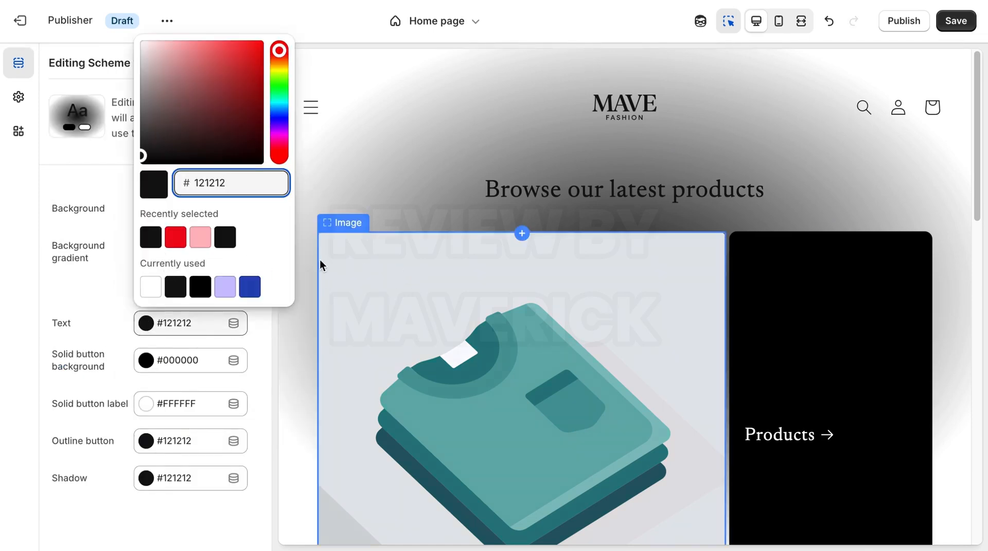
{"action": "left_click", "coordinate": [101, 213]}
{"action": "left_click", "coordinate": [242, 79]}
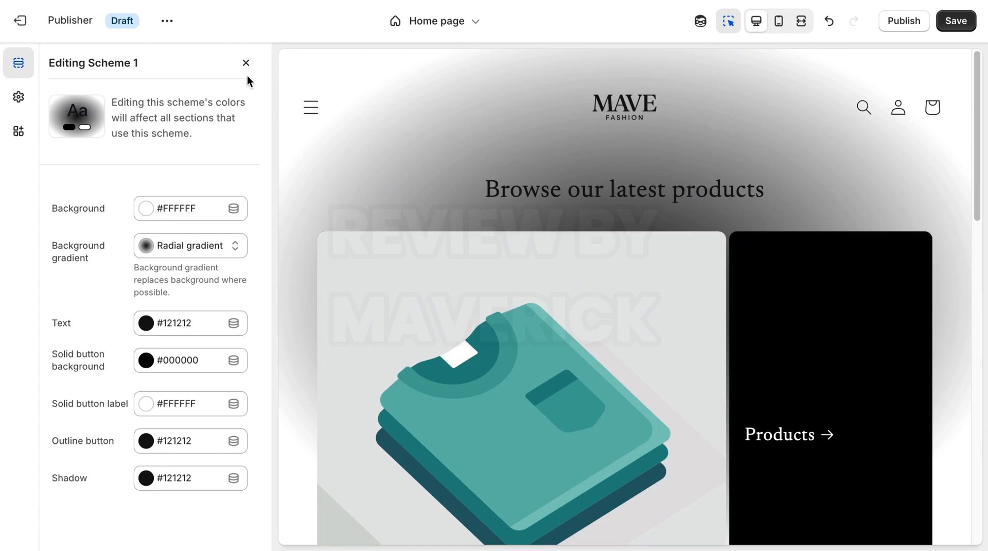
{"action": "left_click", "coordinate": [246, 63]}
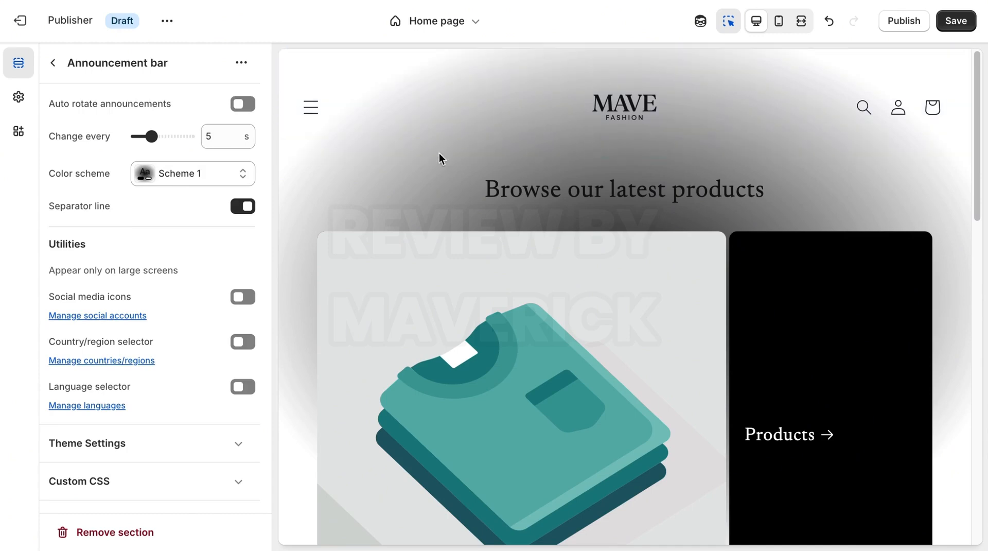
{"action": "left_click", "coordinate": [51, 72]}
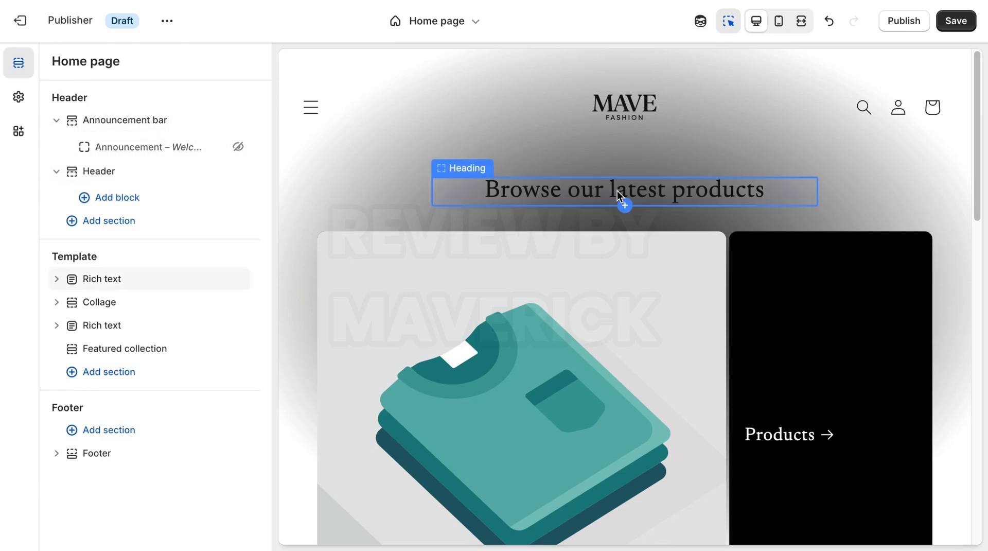
Step: Open the "Browse our latest products" heading, copy the "Explore Our Latest Collection" title from ChatGPT, and return to the Shopify theme editor
{"action": "left_click", "coordinate": [560, 191]}
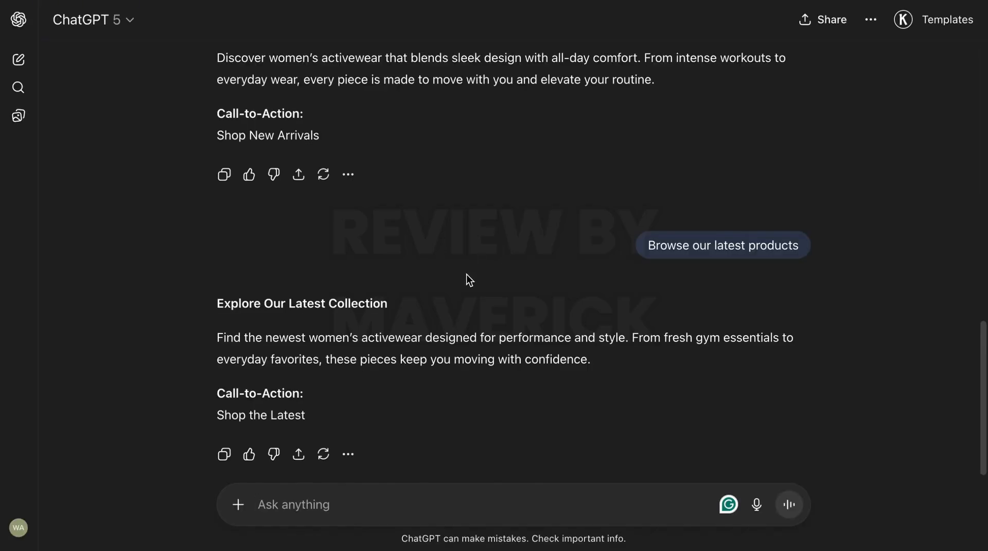
{"action": "triple_click", "coordinate": [357, 304]}
{"action": "right_click", "coordinate": [357, 303]}
{"action": "left_click", "coordinate": [384, 314]}
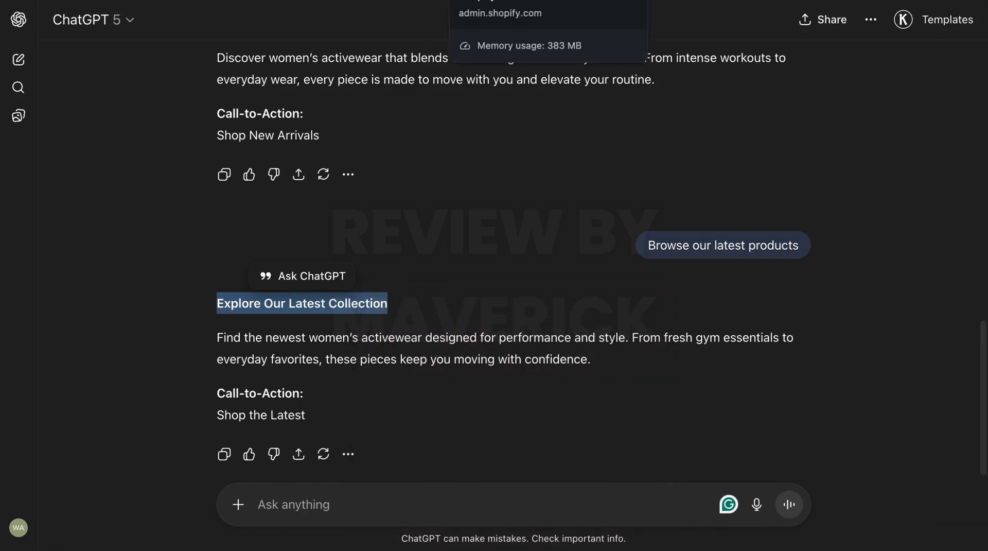
{"action": "left_click", "coordinate": [489, 0]}
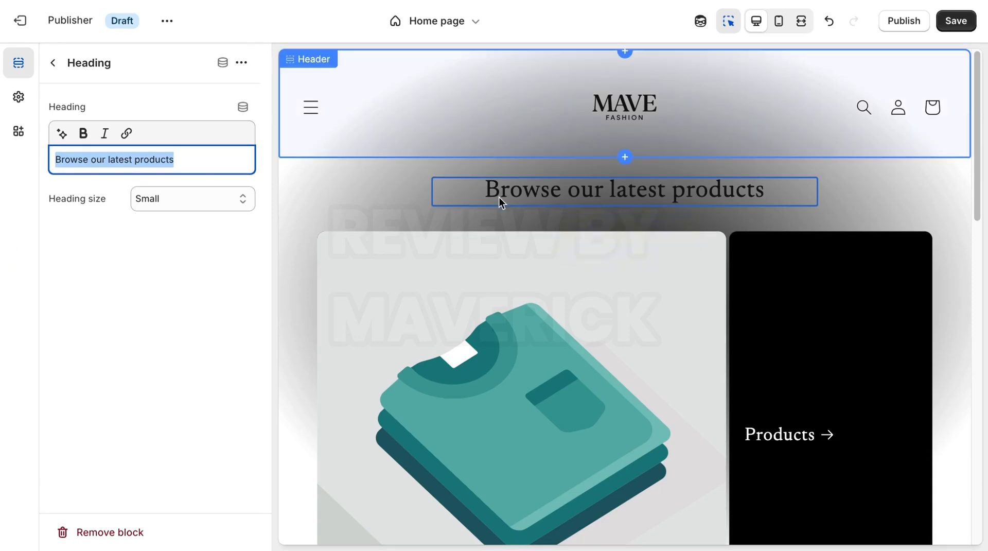
Step: Replace the Rich text section's heading with "Explore Our Latest Collections" and return to the section list
{"action": "left_click", "coordinate": [195, 166]}
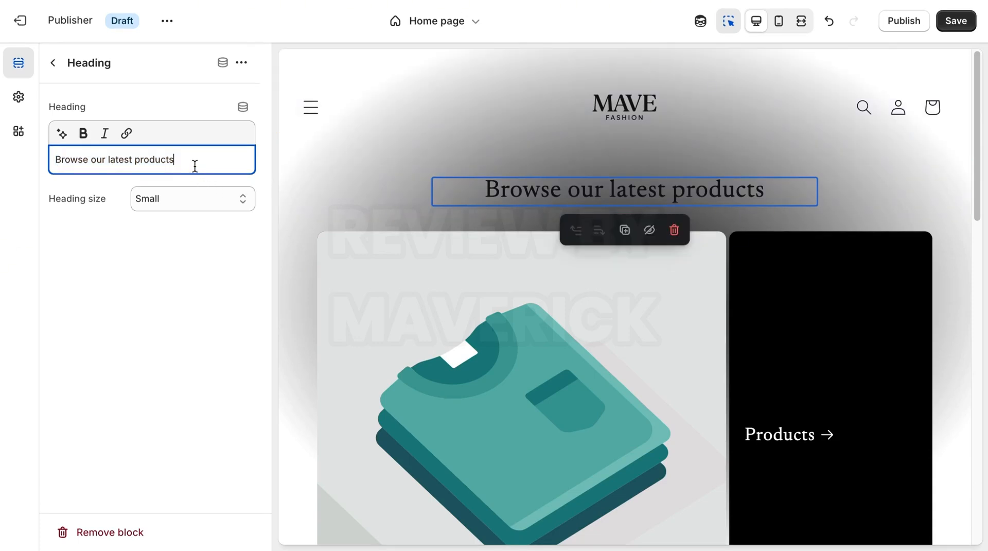
{"action": "key", "text": "BackSpace"}
{"action": "key", "text": "BackSpace"}
{"action": "key", "text": "BackSpace"}
{"action": "key", "text": "BackSpace"}
{"action": "key", "text": "BackSpace"}
{"action": "key", "text": "BackSpace"}
{"action": "key", "text": "BackSpace"}
{"action": "key", "text": "BackSpace"}
{"action": "key", "text": "BackSpace"}
{"action": "key", "text": "BackSpace"}
{"action": "key", "text": "BackSpace"}
{"action": "key", "text": "BackSpace"}
{"action": "key", "text": "BackSpace"}
{"action": "key", "text": "BackSpace"}
{"action": "key", "text": "BackSpace"}
{"action": "key", "text": "BackSpace"}
{"action": "key", "text": "BackSpace"}
{"action": "key", "text": "BackSpace"}
{"action": "key", "text": "BackSpace"}
{"action": "key", "text": "BackSpace"}
{"action": "key", "text": "BackSpace"}
{"action": "key", "text": "BackSpace"}
{"action": "key", "text": "BackSpace"}
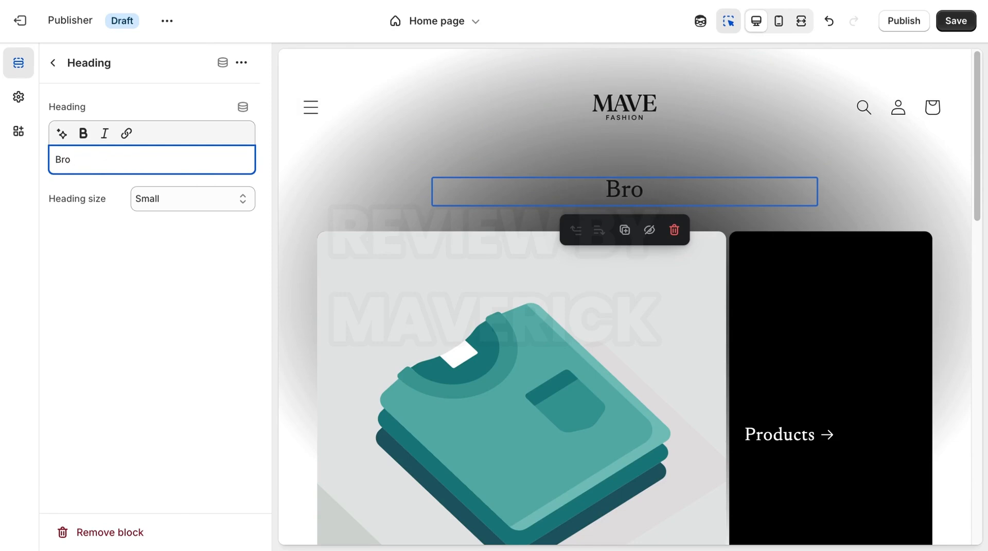
{"action": "type", "text": "e"}
{"action": "key", "text": "BackSpace"}
{"action": "type", "text": "Exp"}
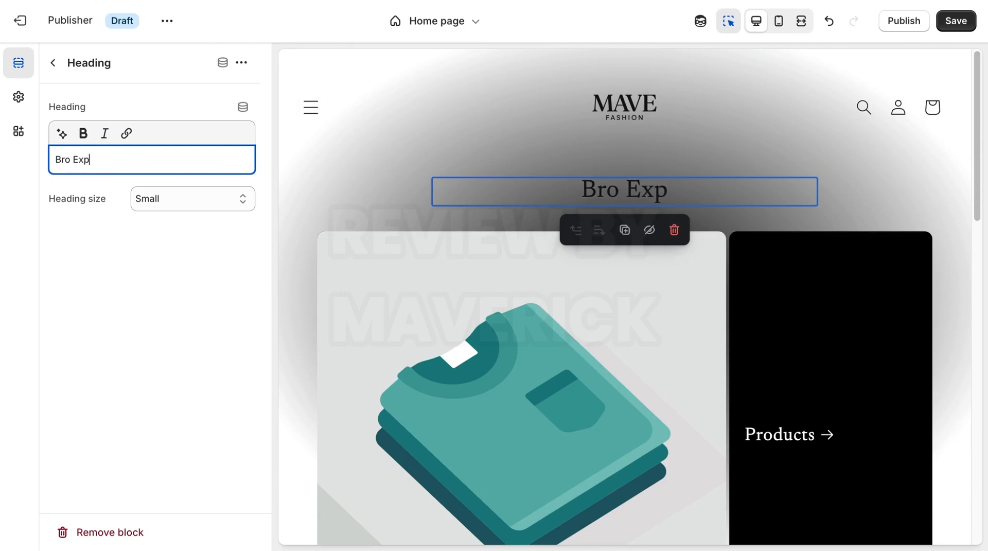
{"action": "type", "text": "lore O"}
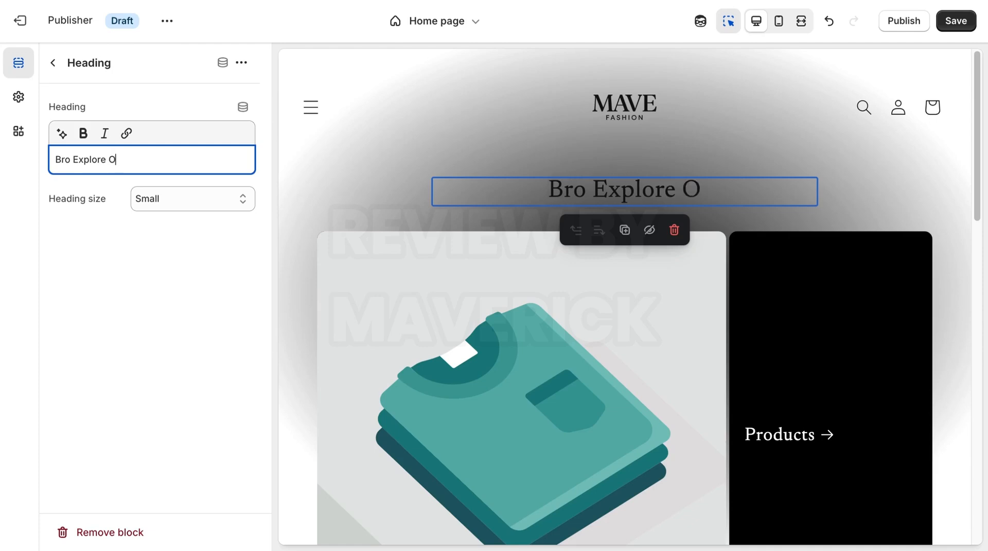
{"action": "type", "text": "ur Latest c"}
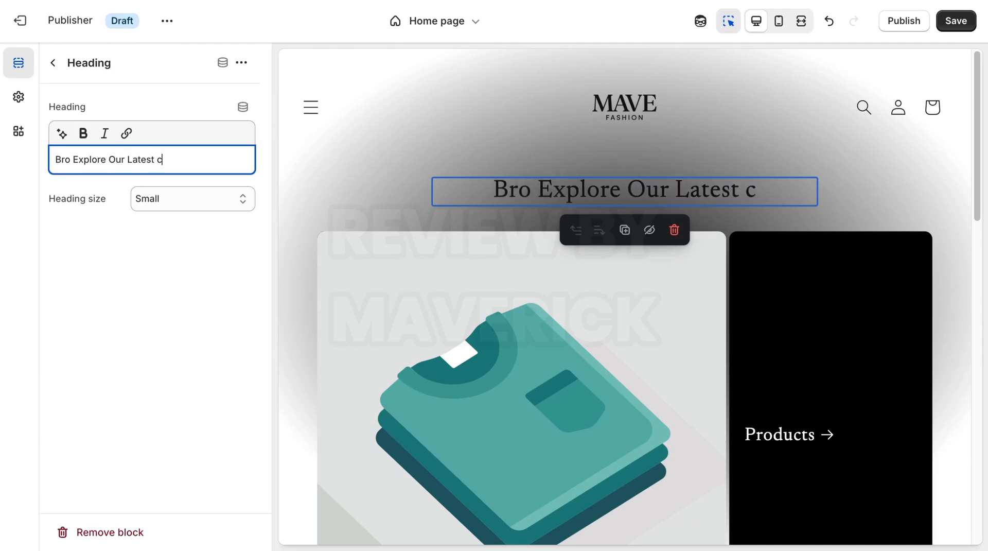
{"action": "key", "text": "BackSpace"}
{"action": "type", "text": "C"}
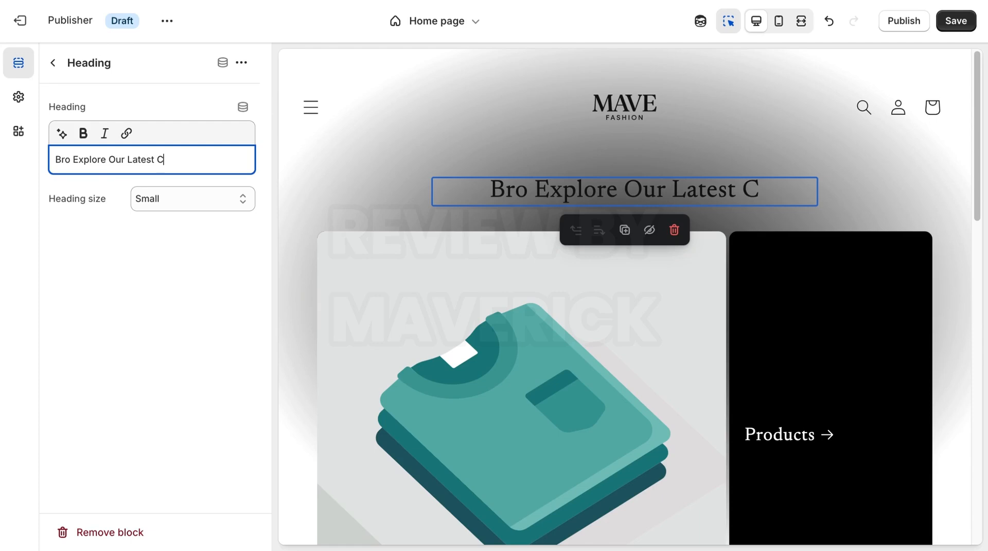
{"action": "type", "text": "ollectiona"}
{"action": "key", "text": "BackSpace"}
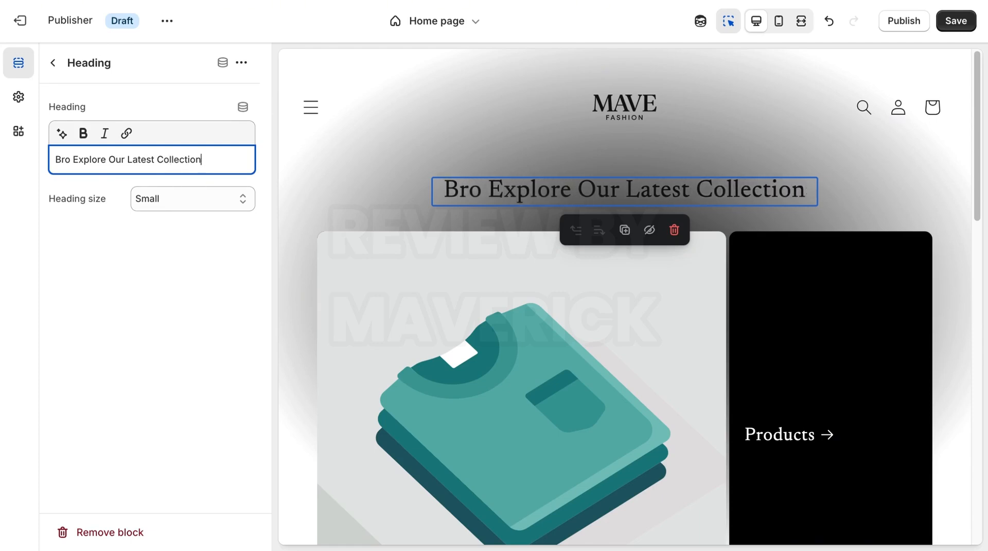
{"action": "type", "text": "s"}
{"action": "left_click", "coordinate": [74, 162]}
{"action": "key", "text": "BackSpace"}
{"action": "key", "text": "BackSpace"}
{"action": "key", "text": "BackSpace"}
{"action": "key", "text": "BackSpace"}
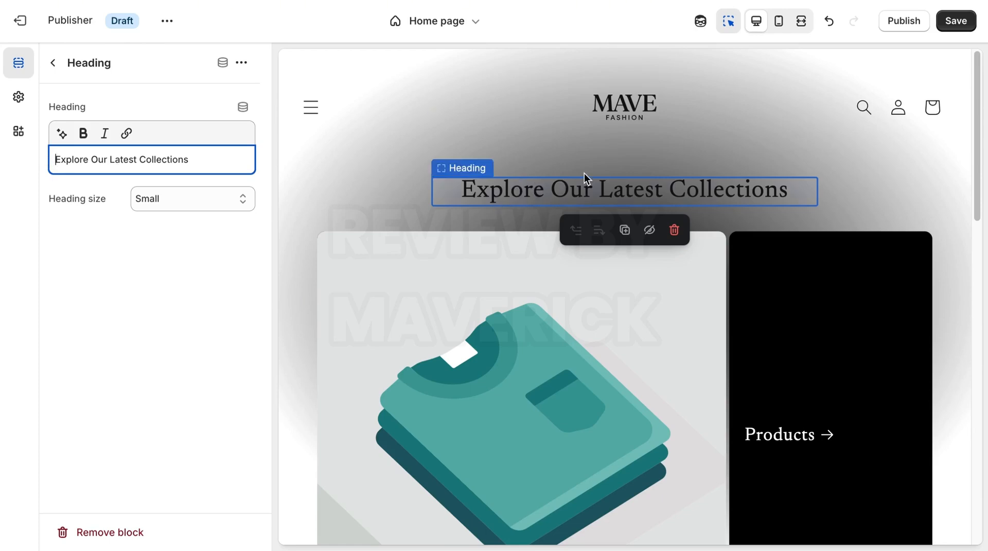
{"action": "left_click", "coordinate": [52, 64]}
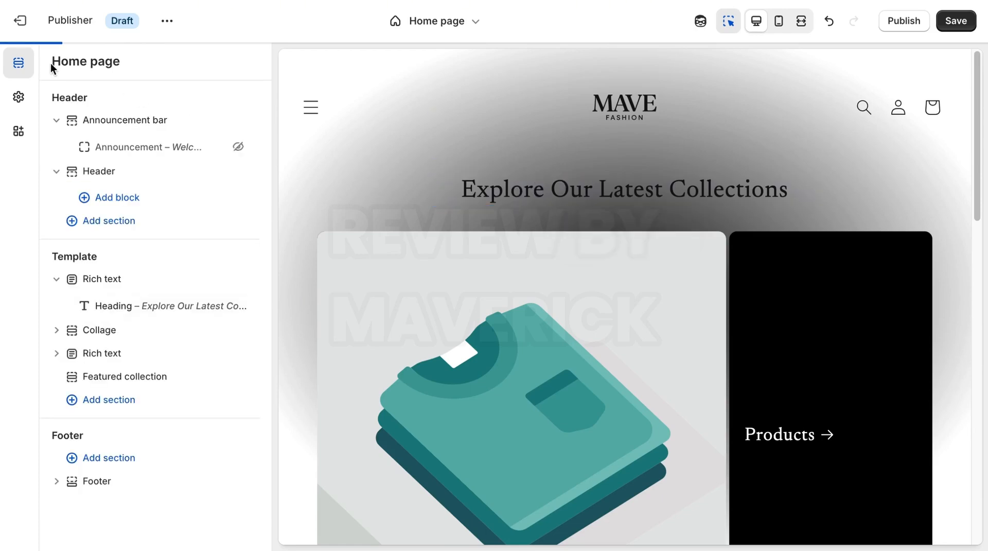
Step: Try #FFFFFF as Scheme 1's text color from the Rich text section's settings, and set it back to #121212
{"action": "left_click", "coordinate": [136, 281]}
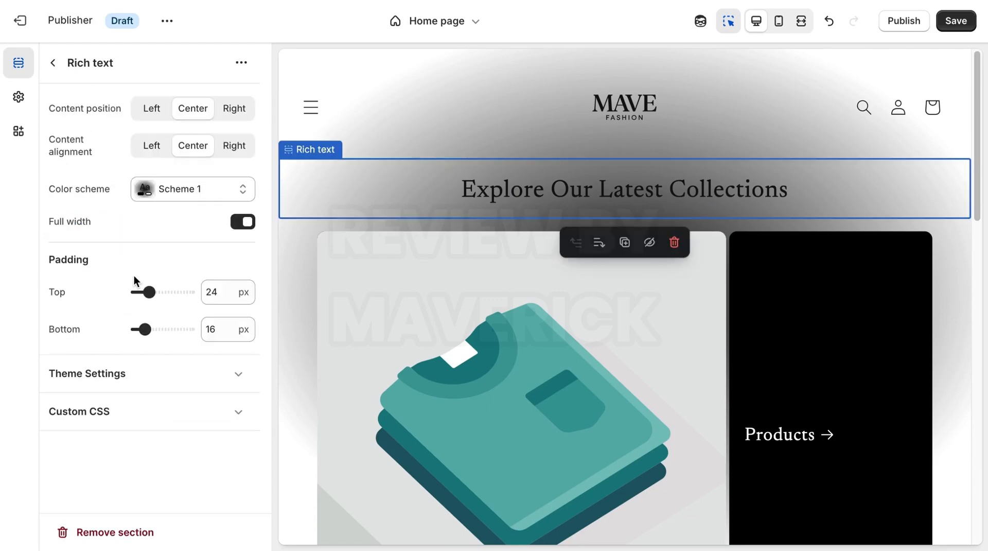
{"action": "left_click", "coordinate": [198, 191]}
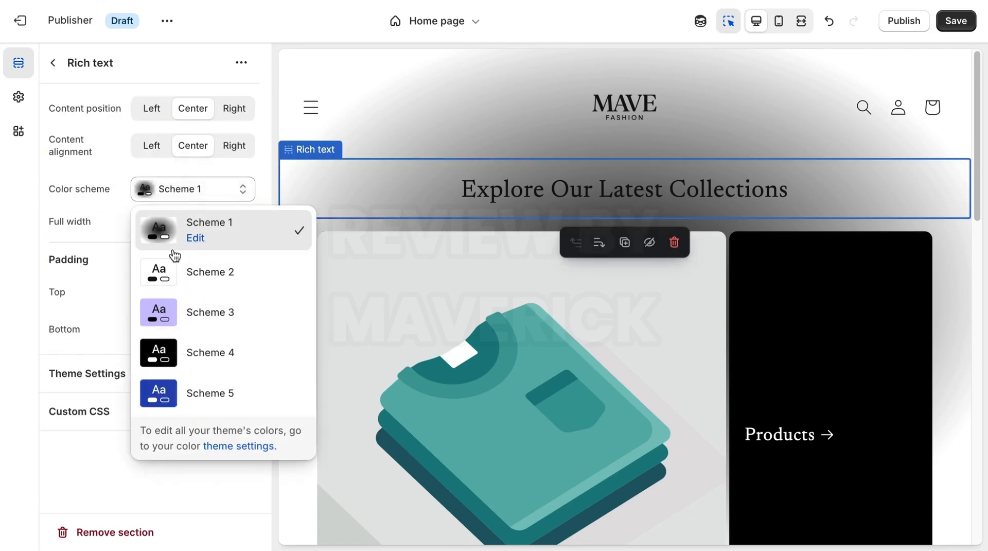
{"action": "left_click", "coordinate": [193, 239]}
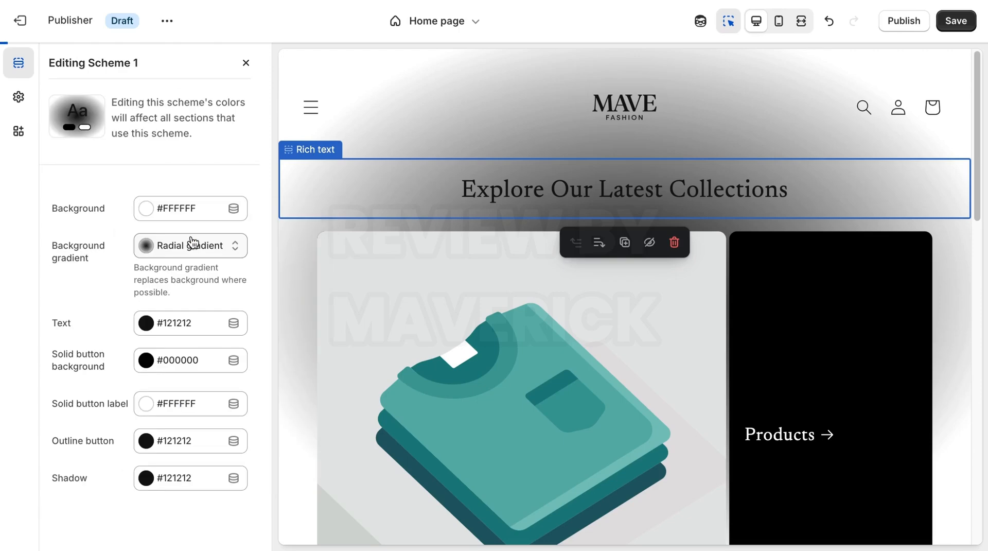
{"action": "left_click", "coordinate": [148, 327]}
{"action": "left_click", "coordinate": [152, 287]}
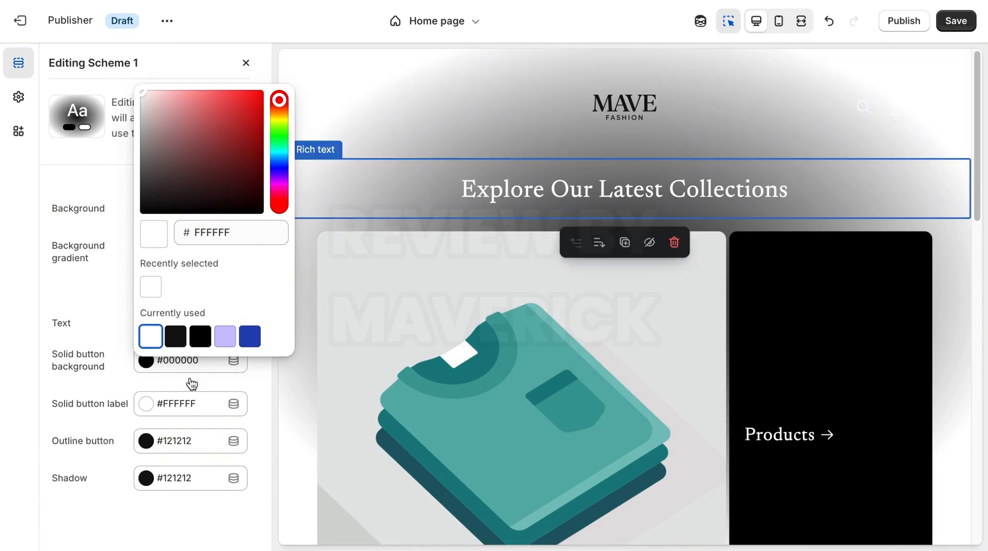
{"action": "left_click", "coordinate": [184, 341]}
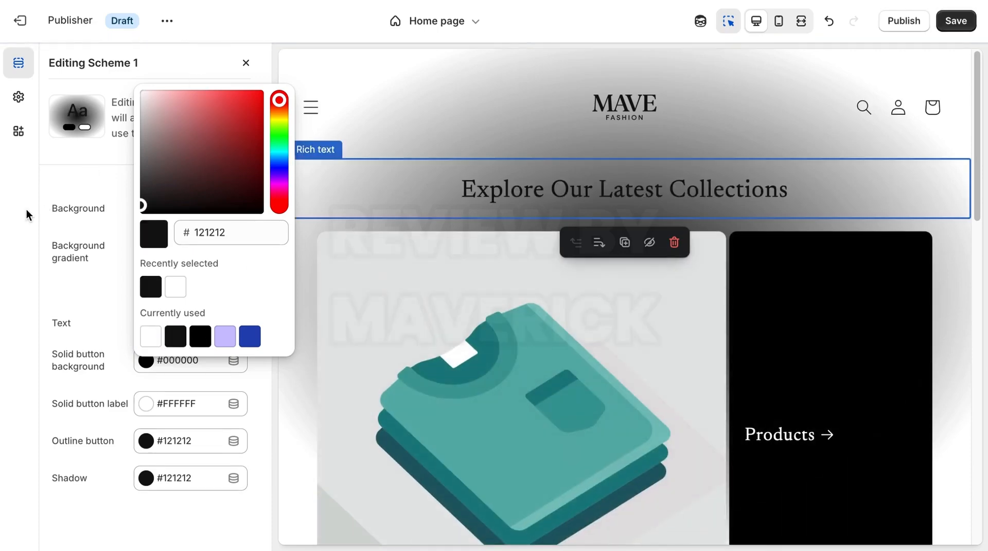
{"action": "left_click", "coordinate": [27, 209]}
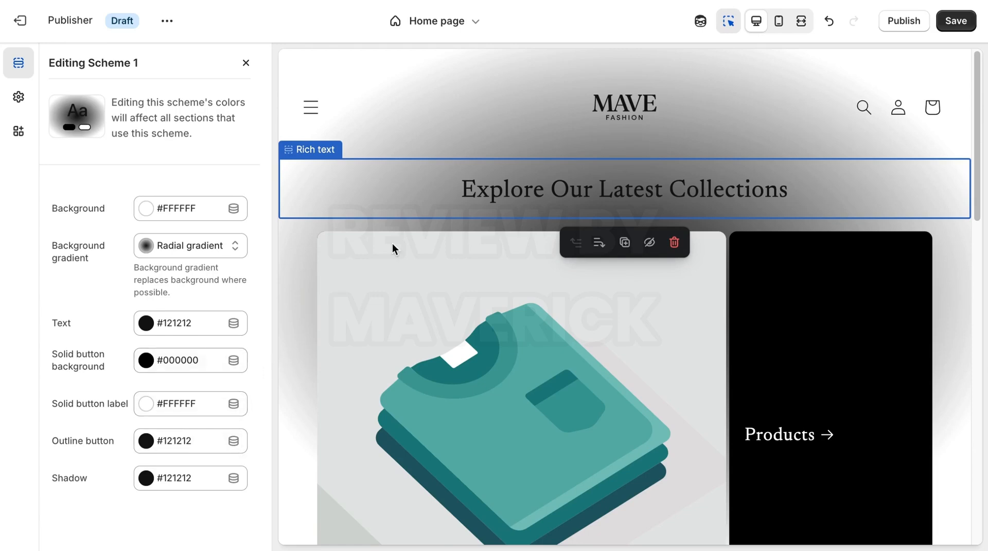
{"action": "left_click_drag", "start_coordinate": [977, 214], "coordinate": [979, 240]}
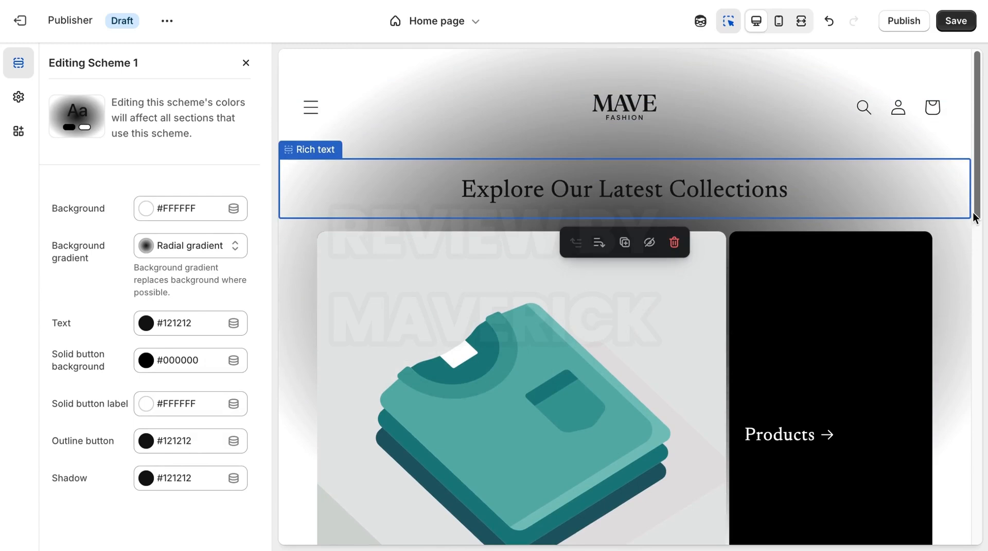
{"action": "left_click_drag", "start_coordinate": [974, 208], "coordinate": [979, 241]}
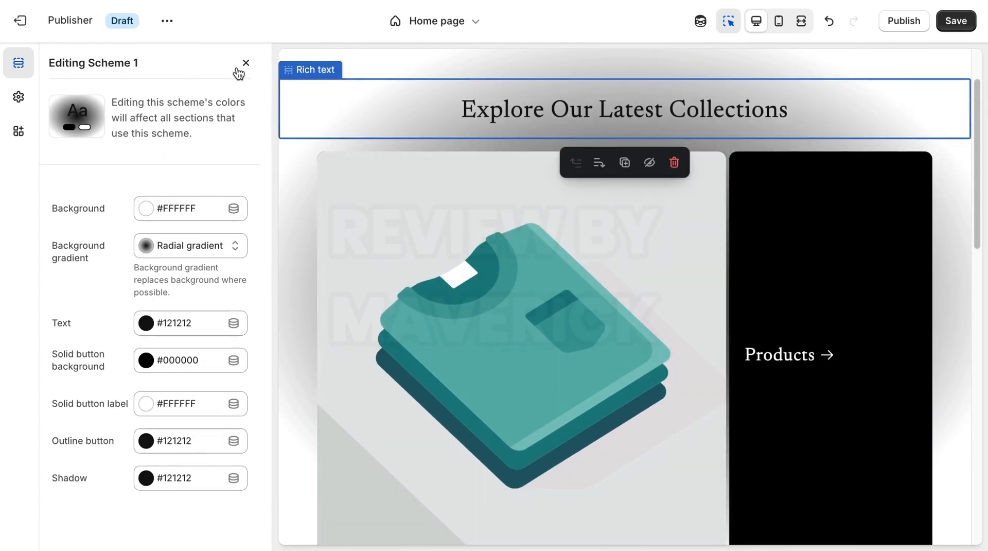
{"action": "left_click", "coordinate": [243, 64]}
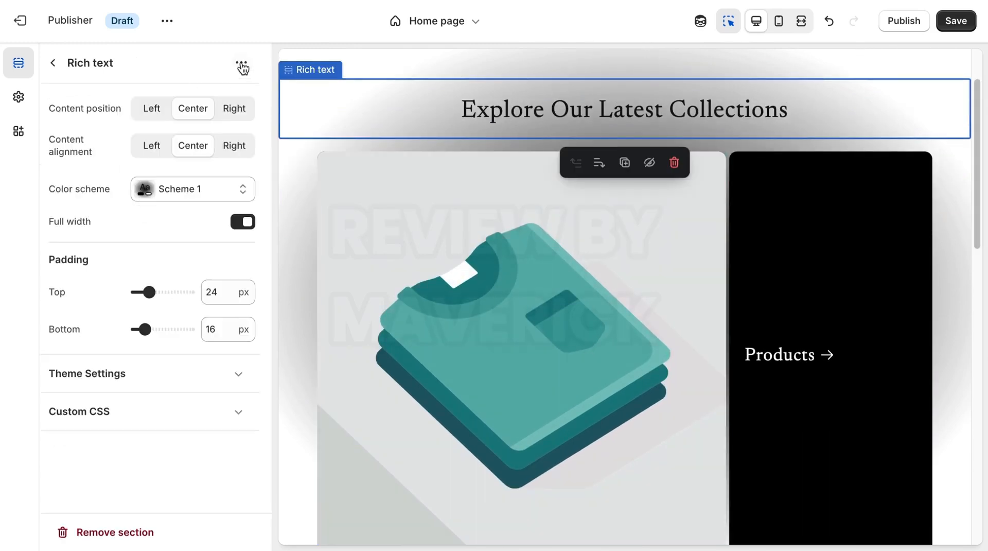
{"action": "left_click", "coordinate": [54, 68]}
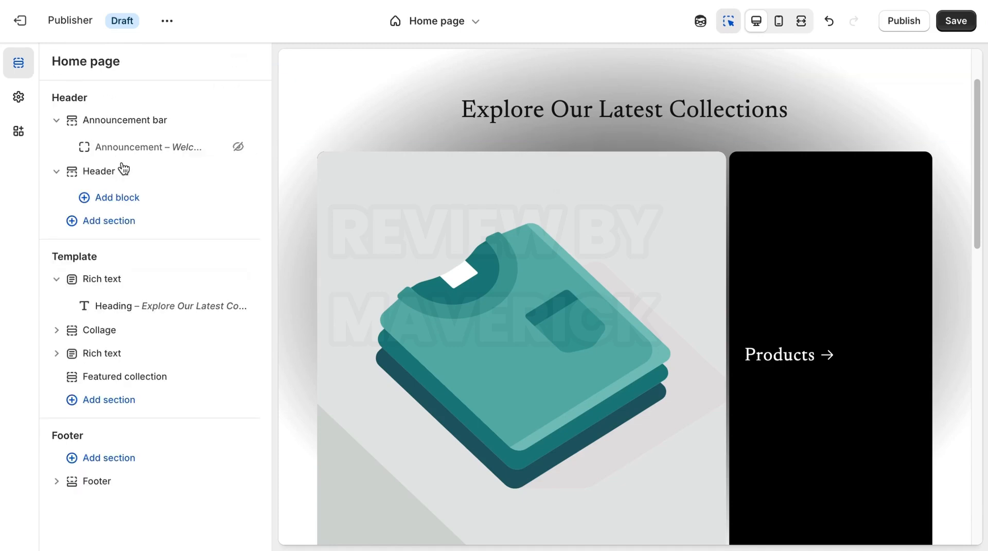
Step: Set the image block of the Collage section to the library photo of the red and black blouse on a mannequin
{"action": "left_click", "coordinate": [102, 330]}
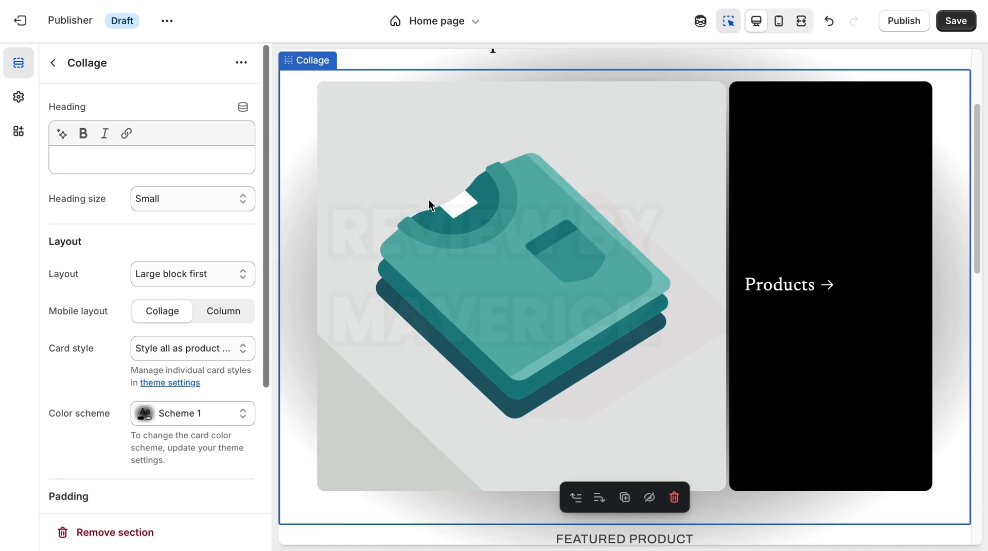
{"action": "left_click", "coordinate": [544, 202]}
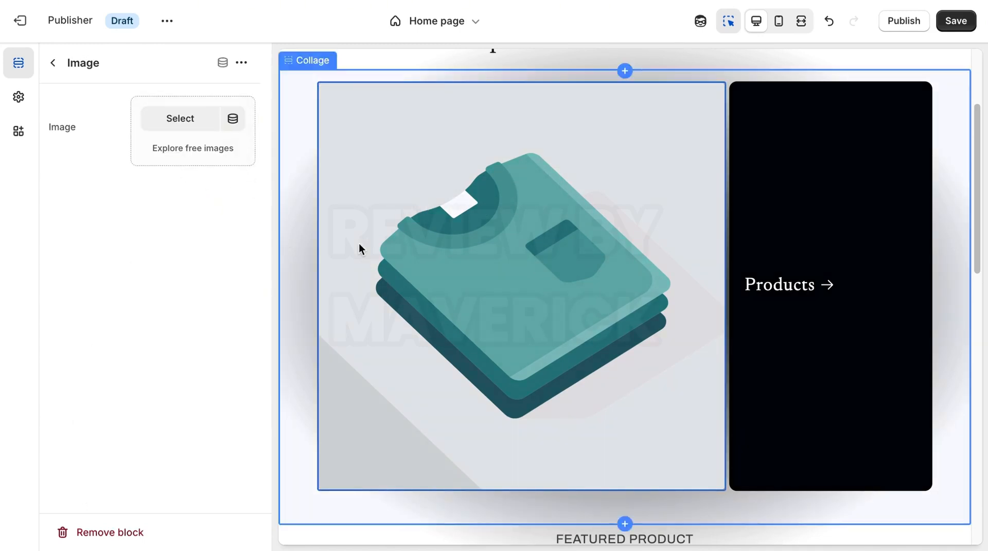
{"action": "left_click", "coordinate": [180, 119]}
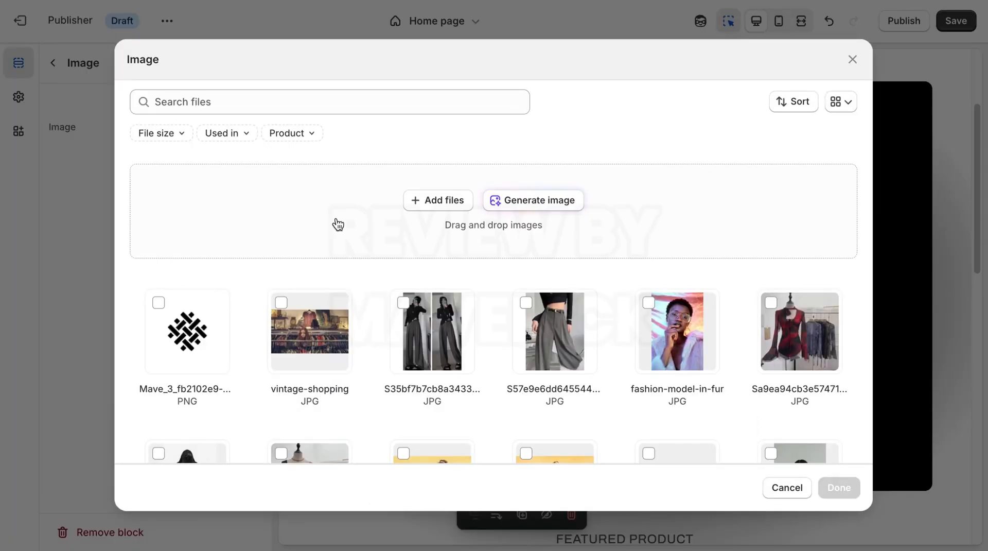
{"action": "left_click", "coordinate": [771, 303]}
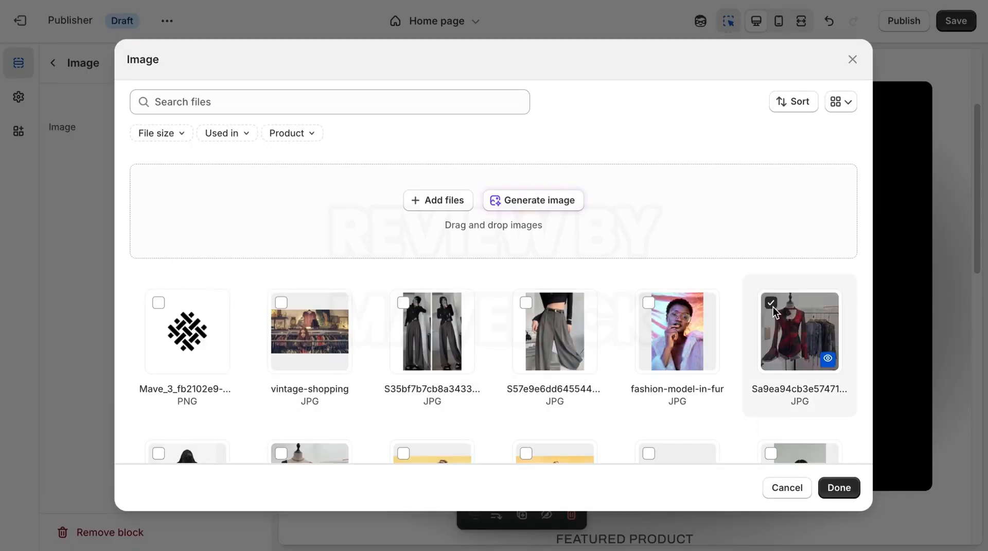
{"action": "left_click", "coordinate": [843, 488]}
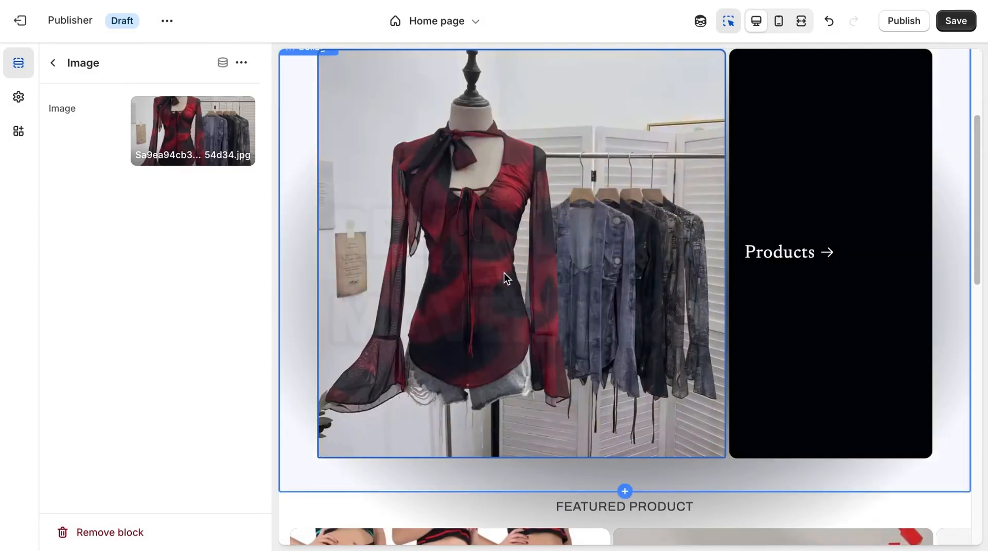
Step: Replace the Collage section's image with fashion-model-in-fur from the library and check it in the preview
{"action": "left_click", "coordinate": [189, 130]}
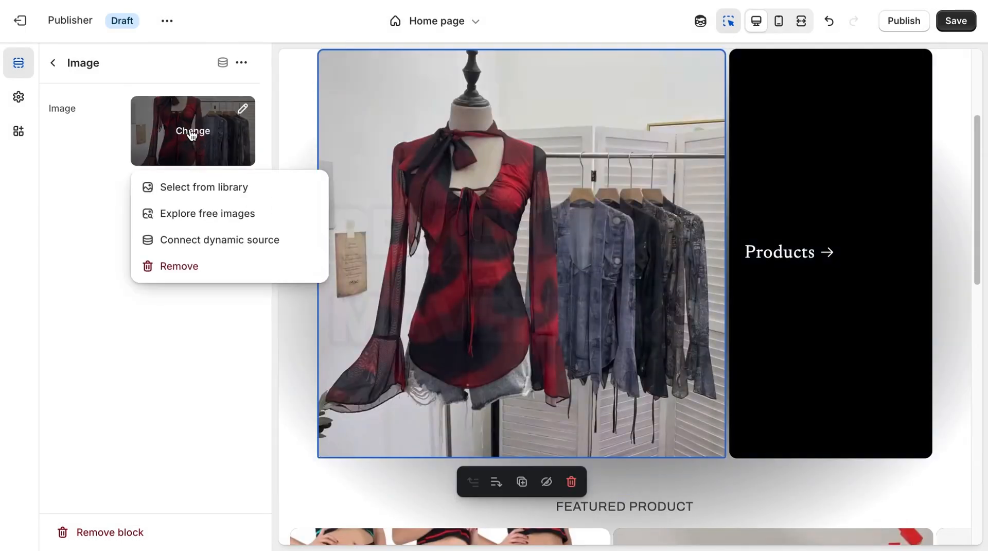
{"action": "left_click", "coordinate": [205, 187]}
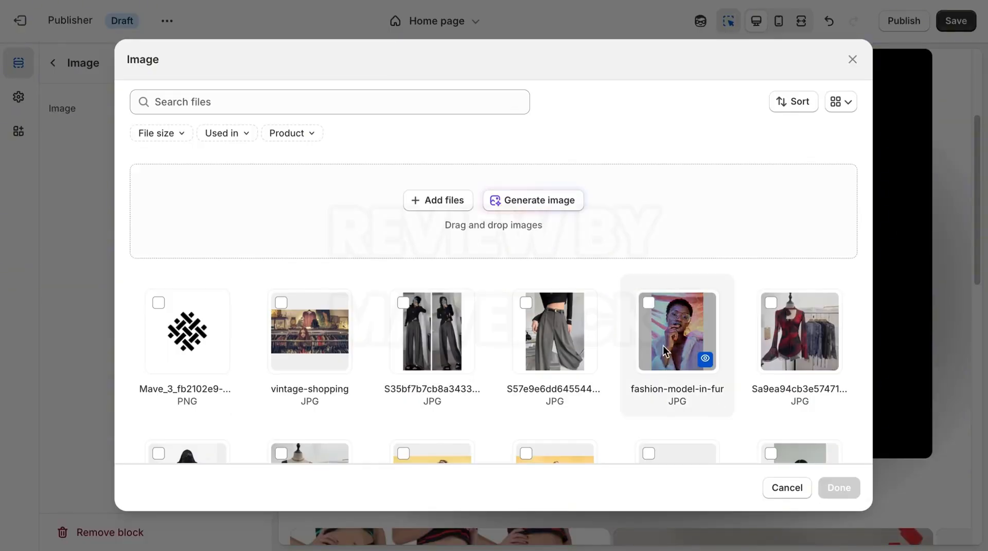
{"action": "left_click", "coordinate": [649, 302]}
{"action": "left_click", "coordinate": [839, 487]}
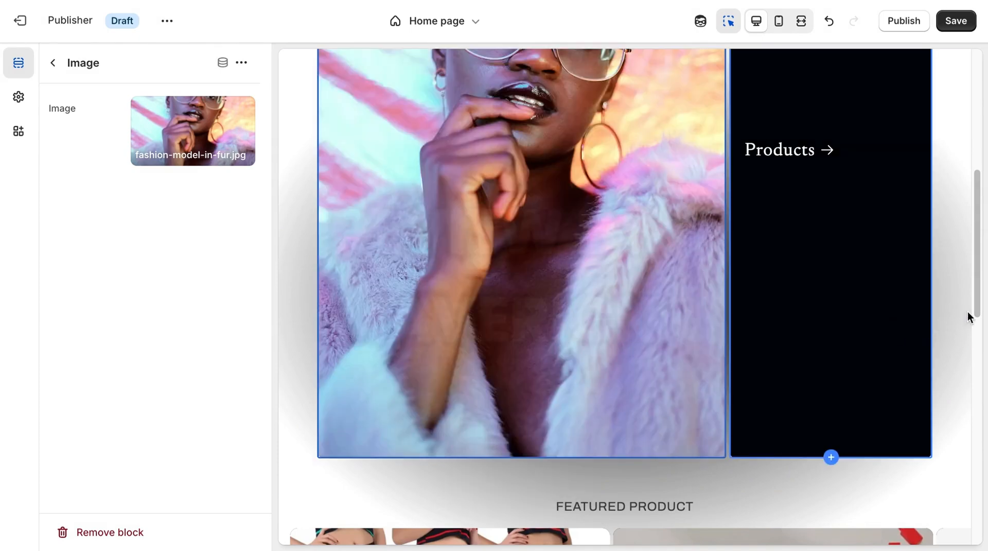
{"action": "left_click_drag", "start_coordinate": [977, 313], "coordinate": [979, 250]}
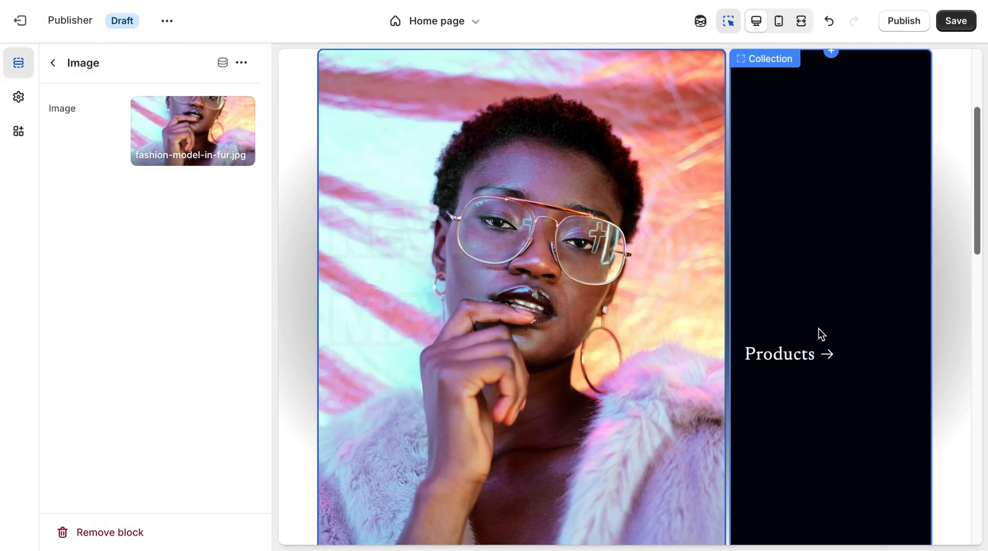
Step: Check the Collage's Collection block, and expand the Theme Settings of the Collage section
{"action": "left_click", "coordinate": [801, 337]}
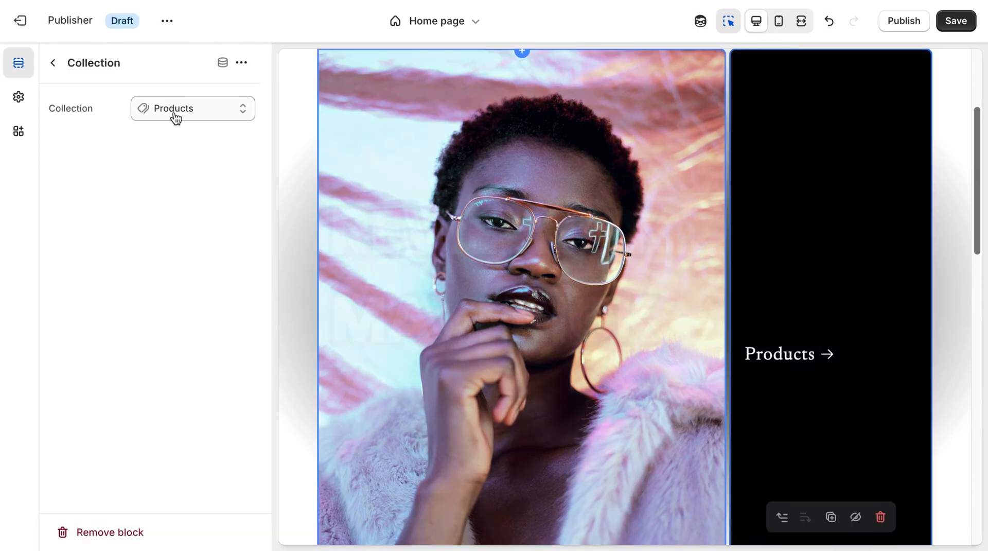
{"action": "left_click", "coordinate": [56, 63]}
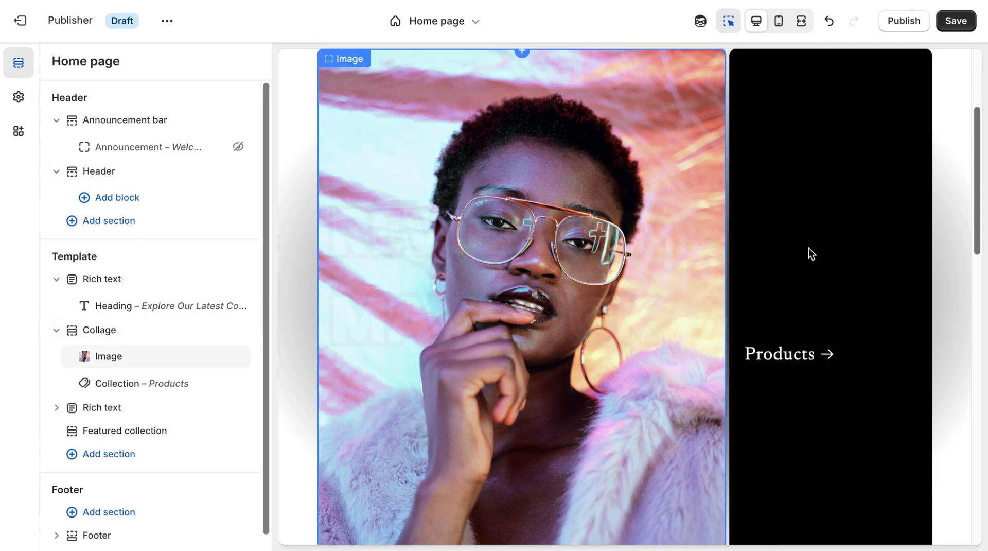
{"action": "left_click", "coordinate": [147, 330]}
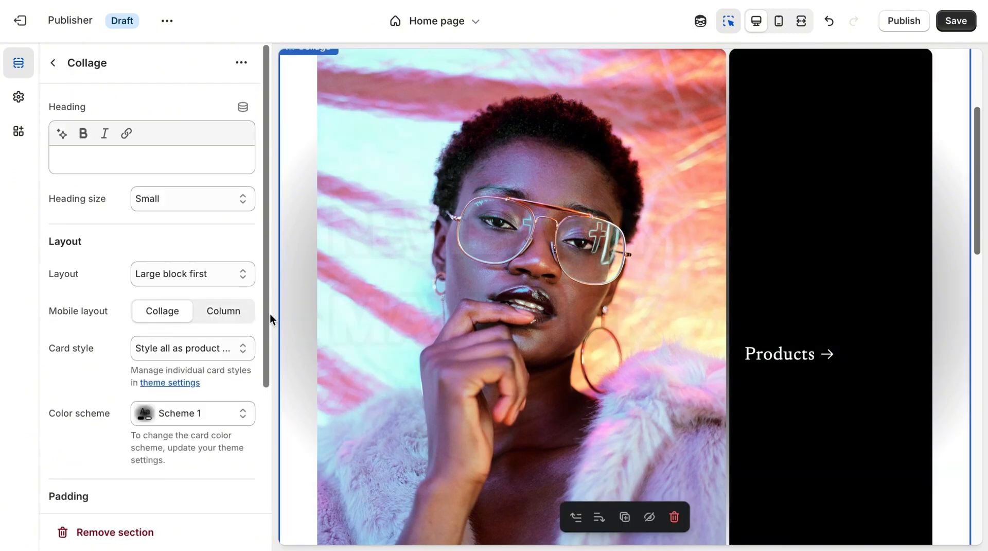
{"action": "left_click_drag", "start_coordinate": [266, 323], "coordinate": [259, 462]}
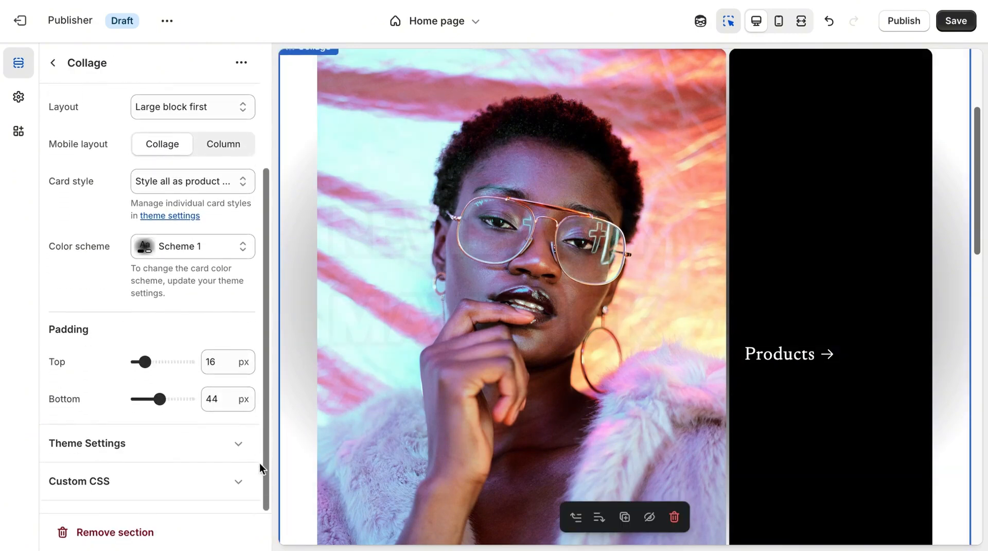
{"action": "left_click", "coordinate": [211, 444]}
{"action": "scroll", "coordinate": [261, 414], "scroll_direction": "down", "scroll_amount": 5}
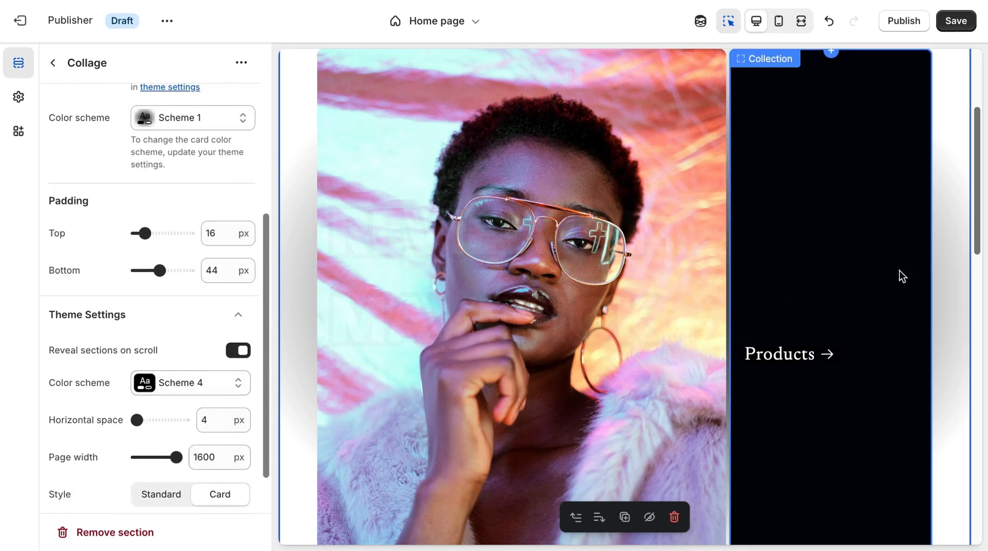
Step: Edit Scheme 4 from the Collage section's theme settings, trying the blue #2346B6 background before setting it to #121212
{"action": "left_click", "coordinate": [203, 385]}
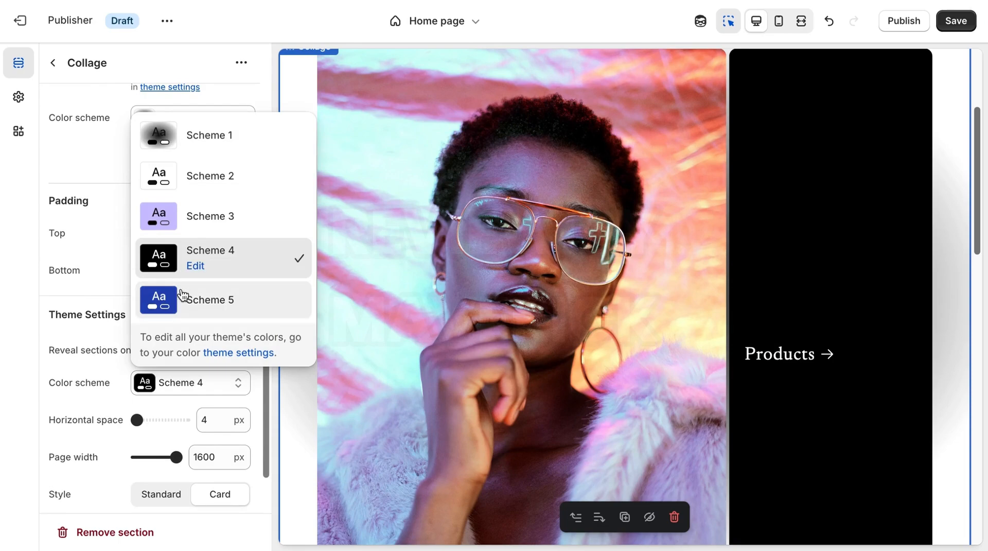
{"action": "left_click", "coordinate": [195, 266]}
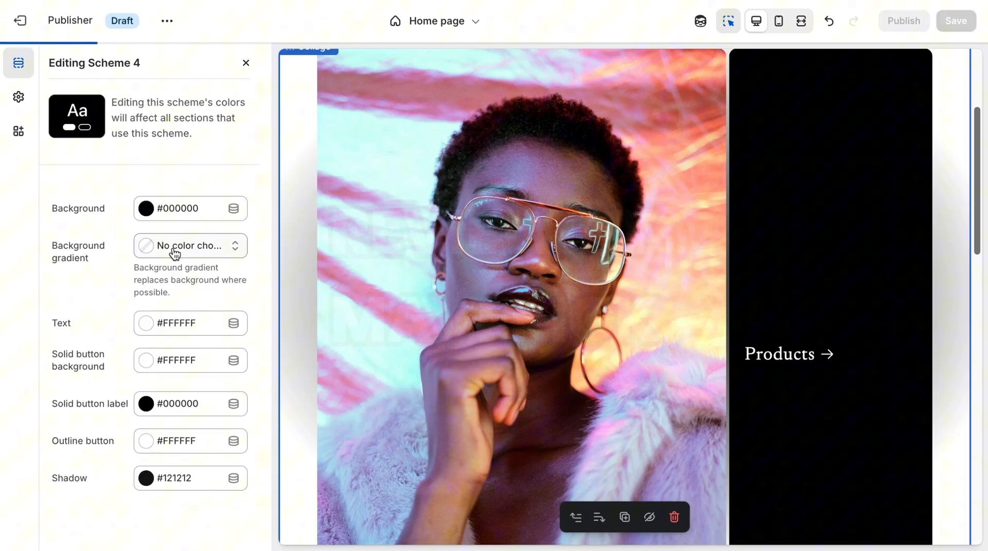
{"action": "left_click", "coordinate": [146, 209]}
{"action": "left_click", "coordinate": [252, 474]}
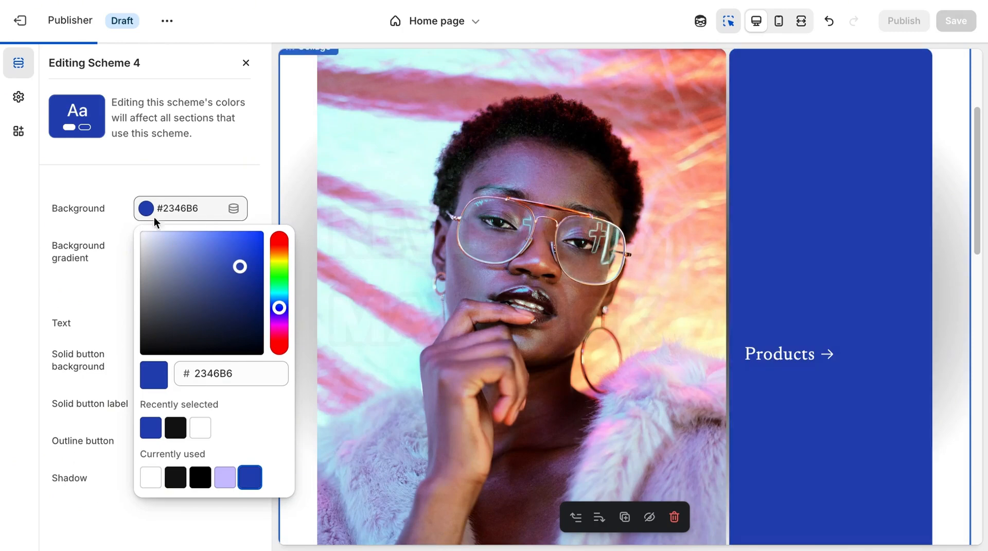
{"action": "left_click", "coordinate": [178, 432]}
{"action": "left_click", "coordinate": [238, 157]}
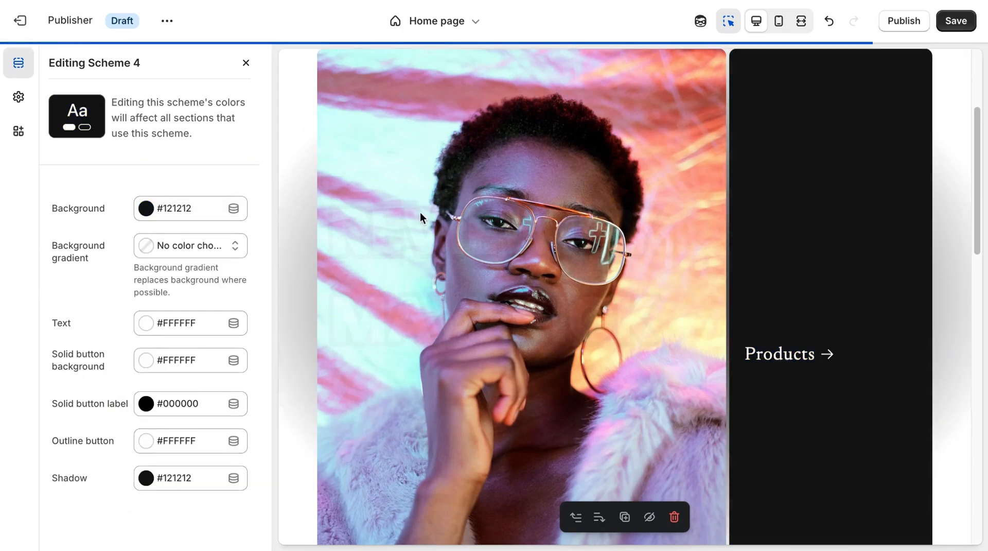
Step: Set the color scheme of the Rich text section containing "FEATURED PRODUCT" to Scheme 2
{"action": "left_click_drag", "start_coordinate": [975, 198], "coordinate": [970, 338]}
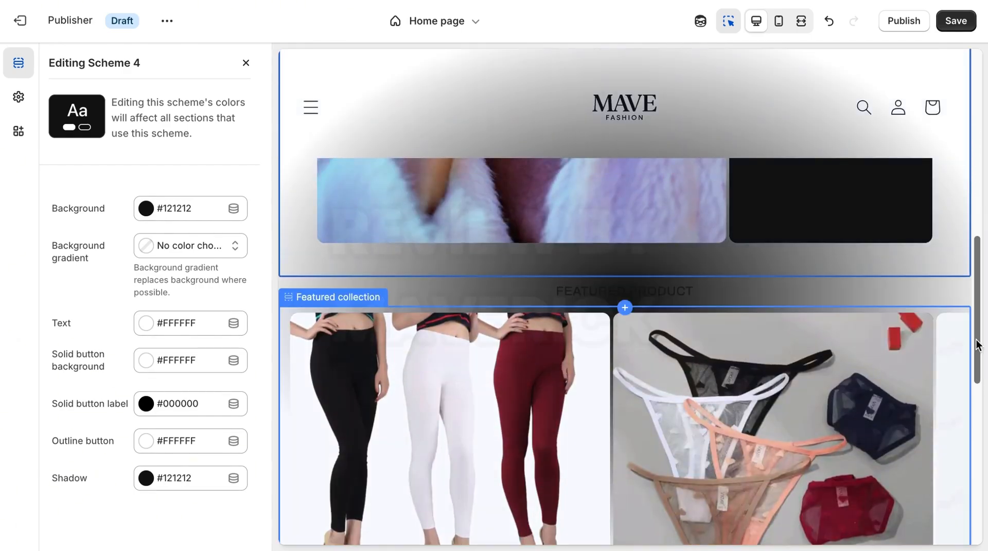
{"action": "left_click", "coordinate": [644, 286]}
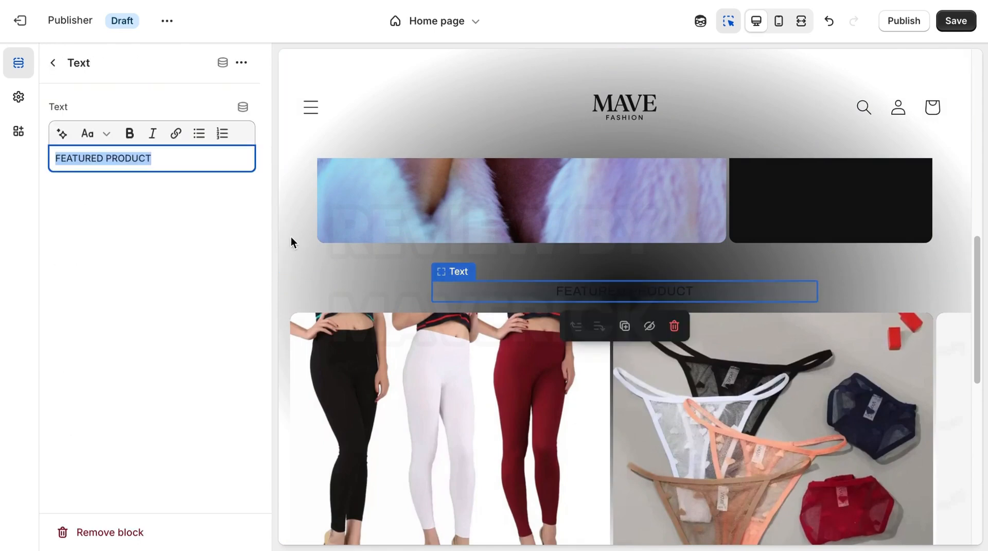
{"action": "left_click", "coordinate": [52, 62]}
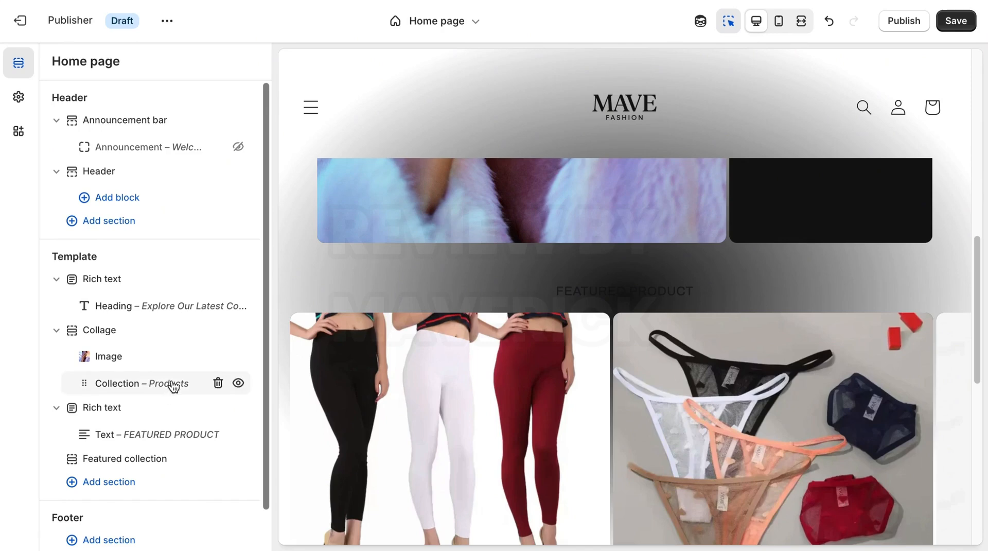
{"action": "left_click", "coordinate": [592, 286]}
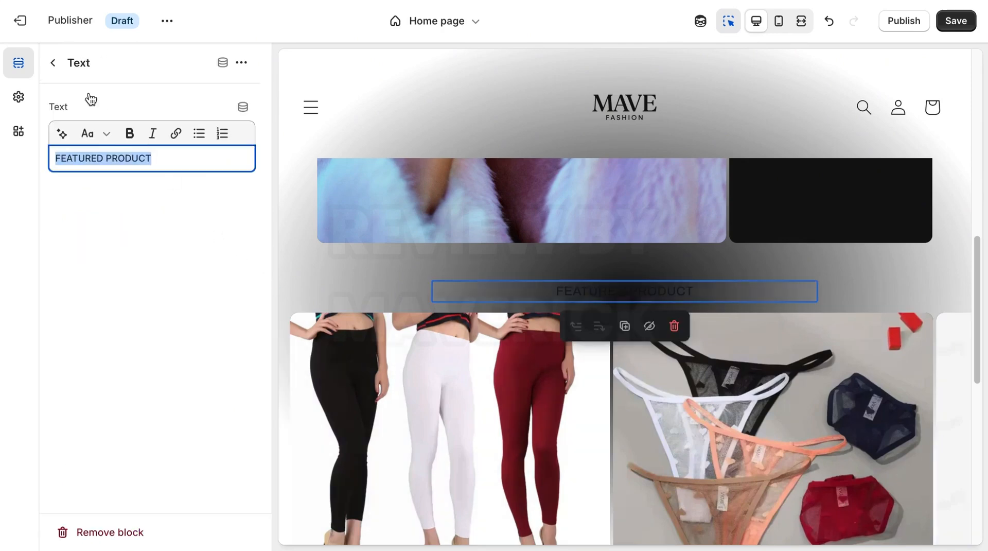
{"action": "left_click", "coordinate": [53, 67]}
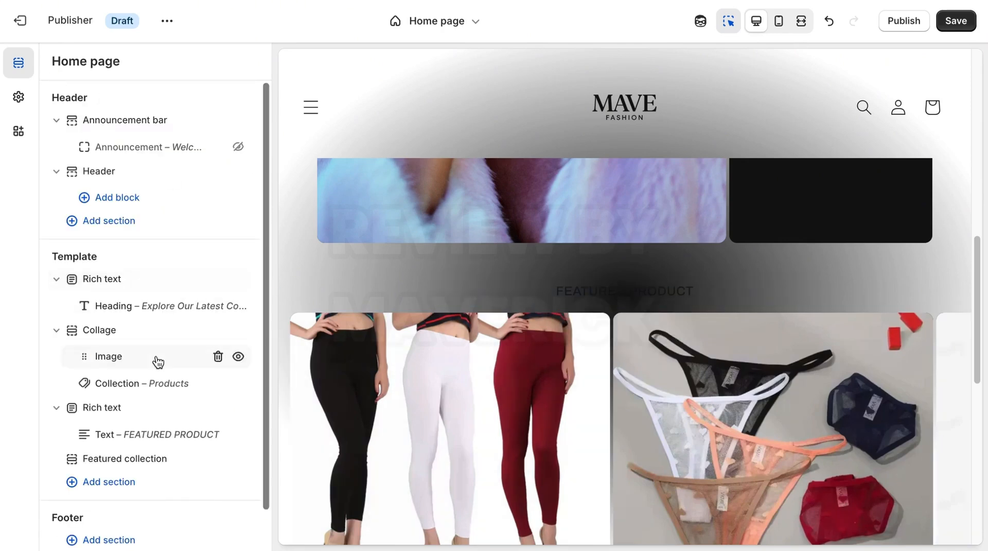
{"action": "left_click", "coordinate": [139, 407]}
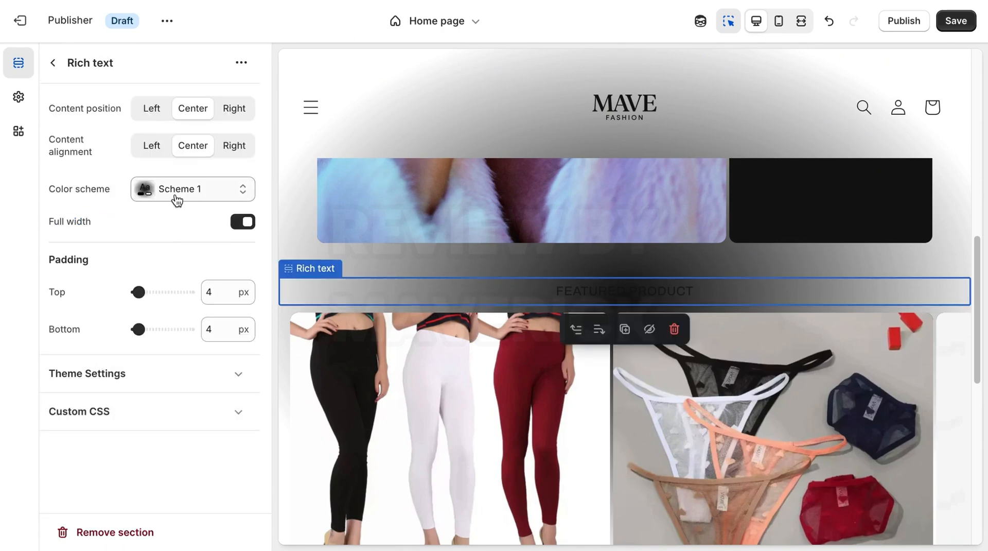
{"action": "left_click", "coordinate": [243, 376]}
{"action": "left_click", "coordinate": [149, 186]}
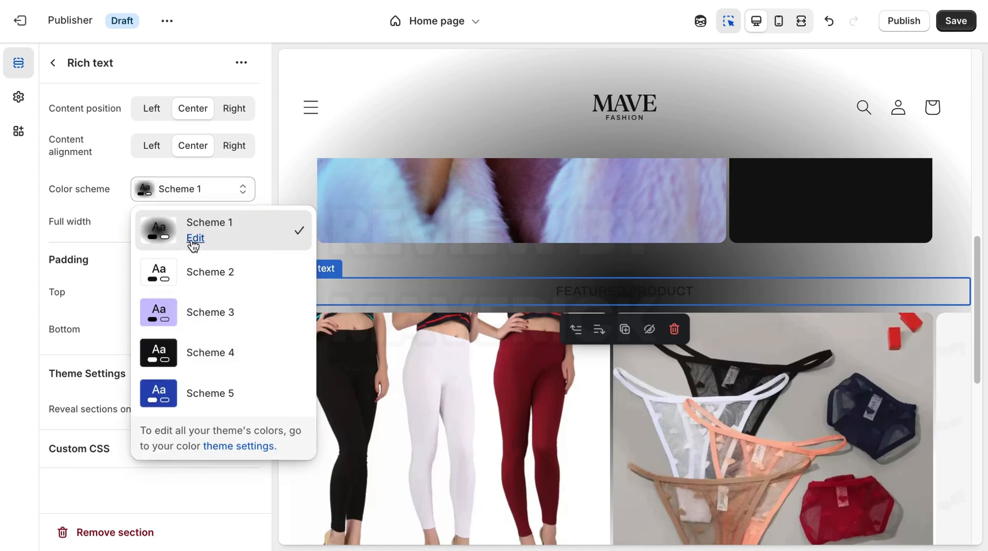
{"action": "left_click", "coordinate": [202, 282]}
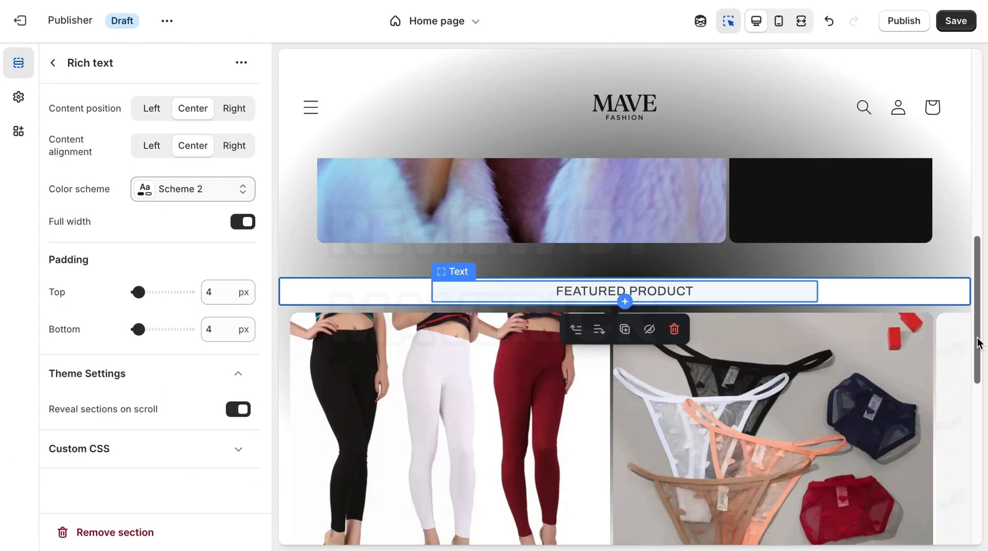
Step: Examine Scheme 2's colors and background gradient options without changing them, and return to the section list
{"action": "left_click", "coordinate": [195, 205]}
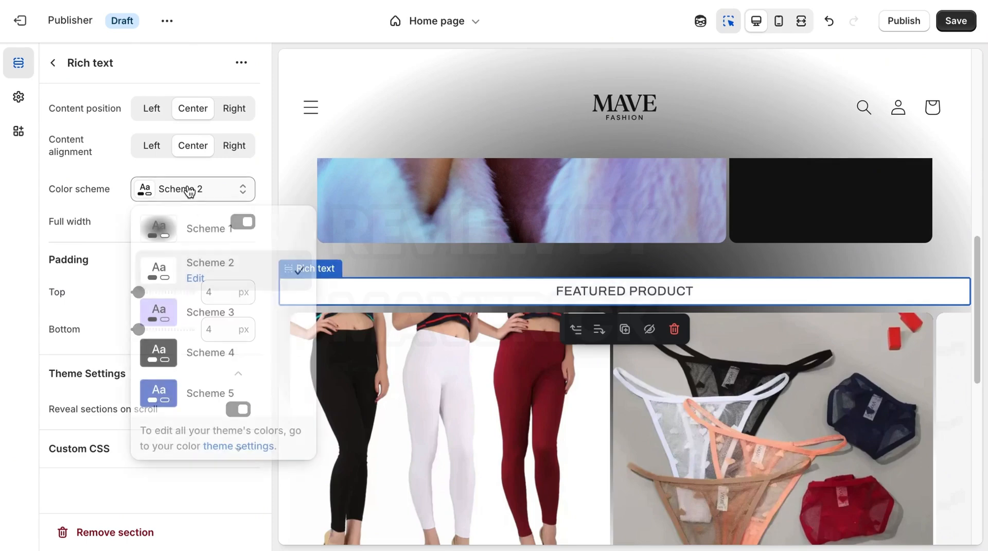
{"action": "left_click", "coordinate": [198, 279]}
{"action": "left_click", "coordinate": [175, 246]}
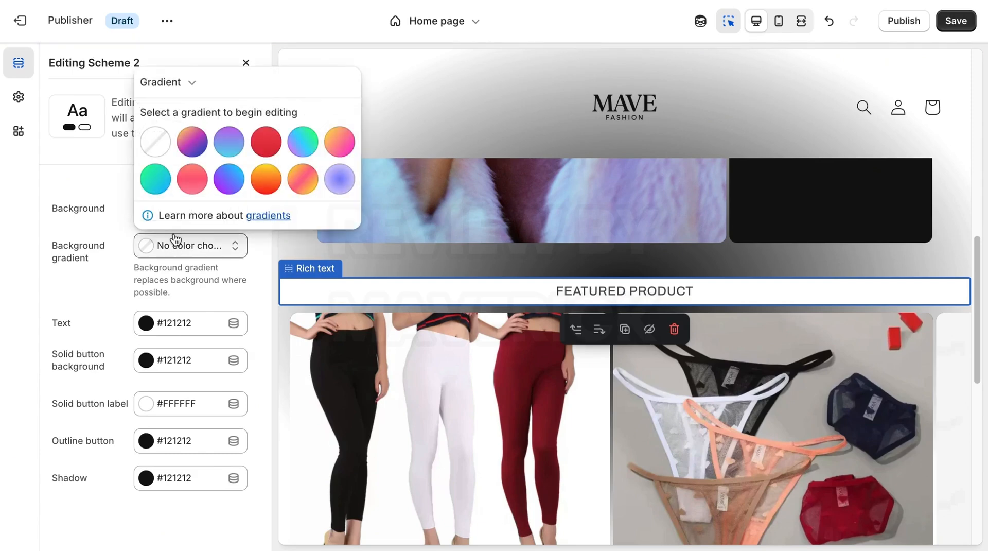
{"action": "left_click", "coordinate": [108, 159]}
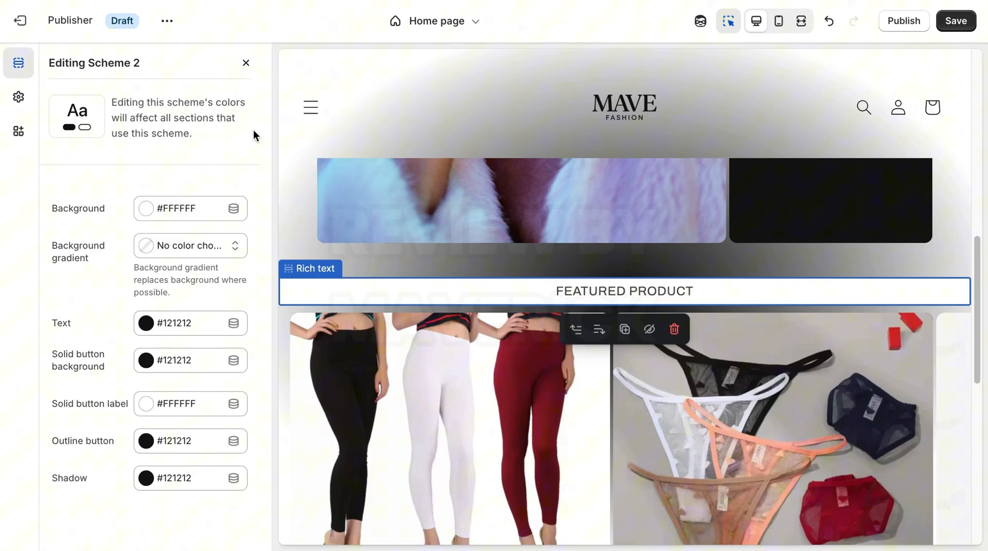
{"action": "left_click", "coordinate": [245, 64]}
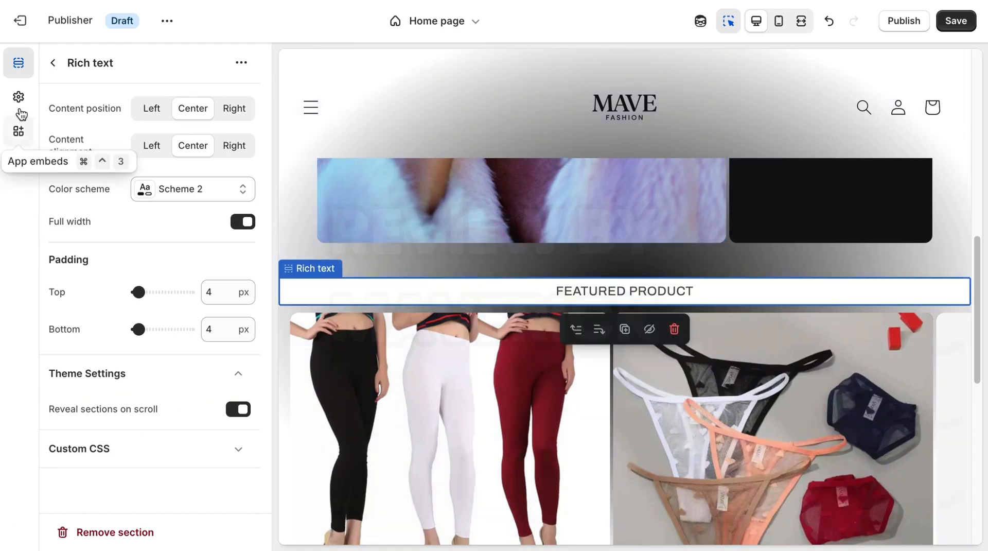
{"action": "left_click", "coordinate": [50, 65]}
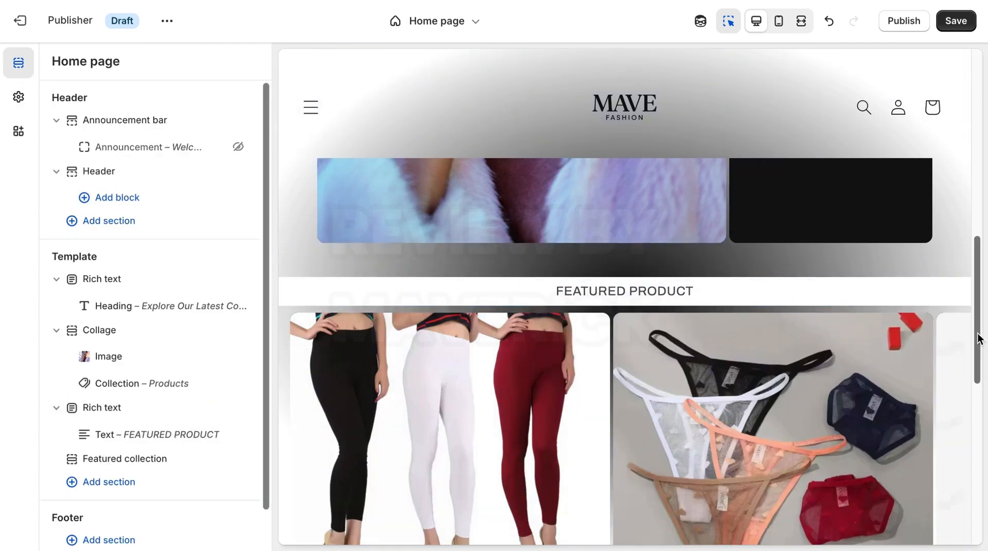
Step: Set the Featured collection section's product count to 18
{"action": "left_click_drag", "start_coordinate": [268, 430], "coordinate": [263, 490]}
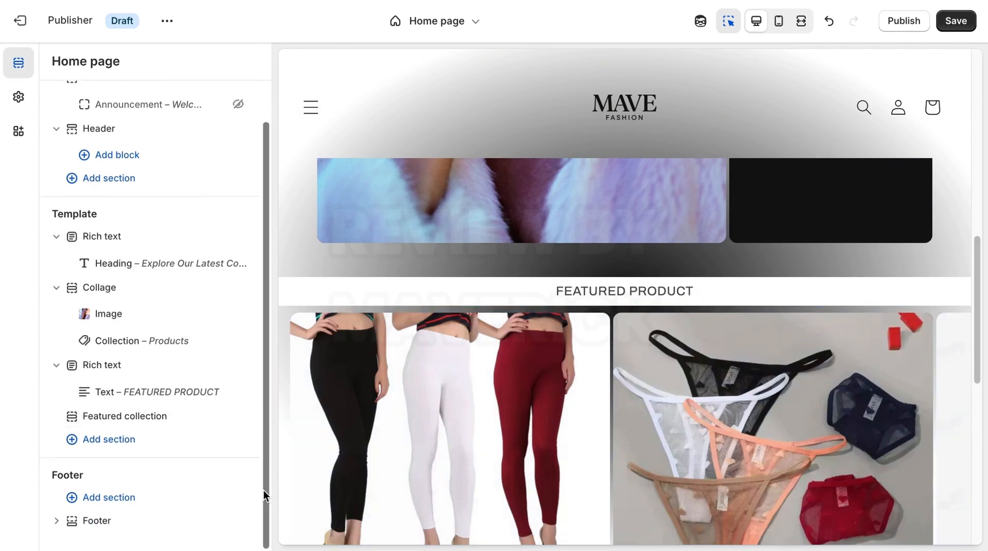
{"action": "left_click", "coordinate": [135, 422]}
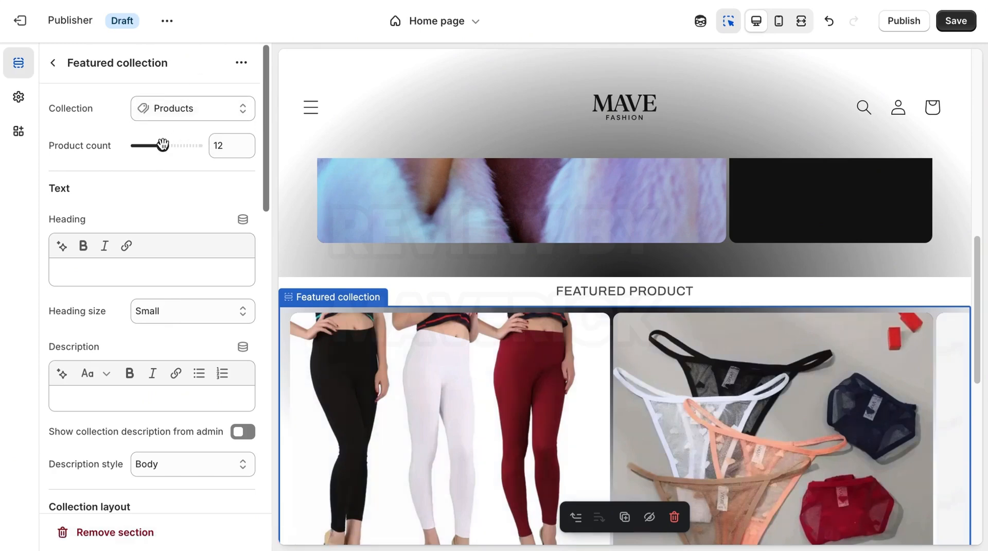
{"action": "mouse_move", "coordinate": [163, 144]}
{"action": "left_mouse_down"}
{"action": "mouse_move", "coordinate": [187, 145]}
{"action": "mouse_move", "coordinate": [179, 149]}
{"action": "left_mouse_up"}
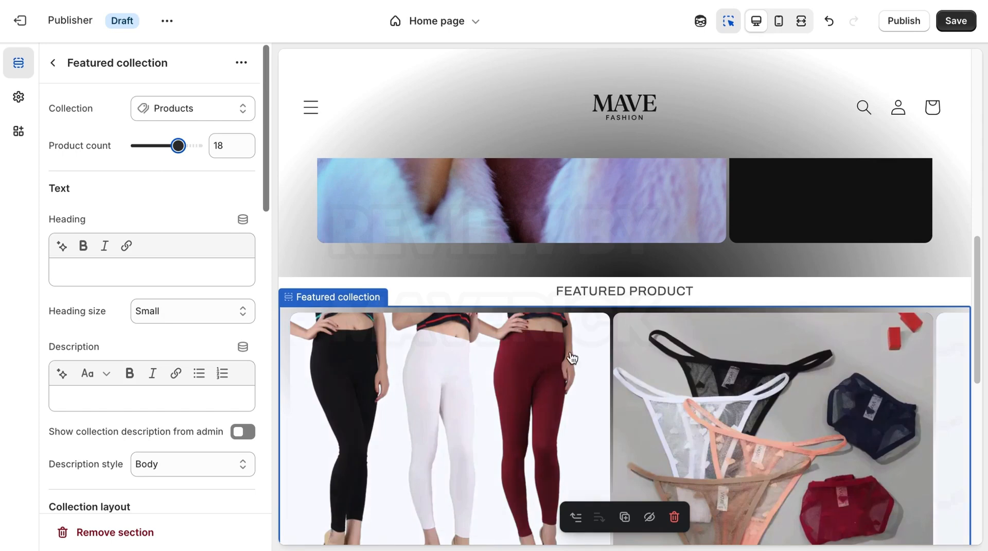
Step: Try sample text in the Featured collection's heading and description, clearing both fields
{"action": "left_click", "coordinate": [104, 272]}
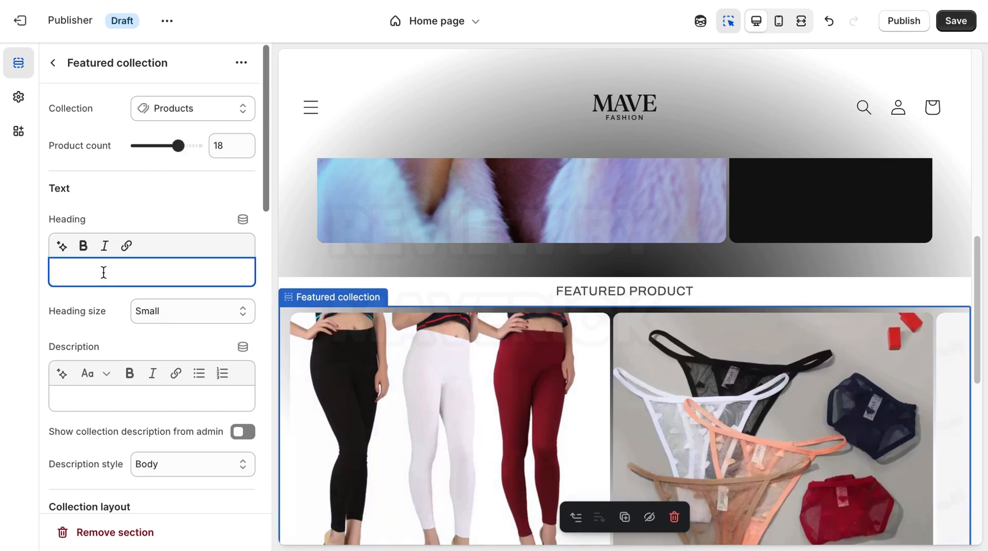
{"action": "type", "text": "Hello"}
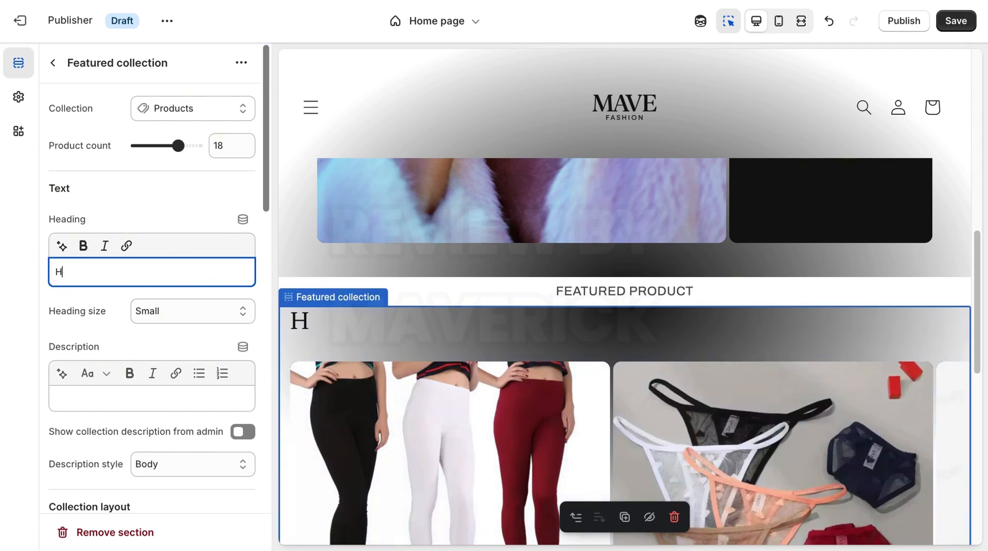
{"action": "key", "text": "BackSpace"}
{"action": "left_click", "coordinate": [136, 406]}
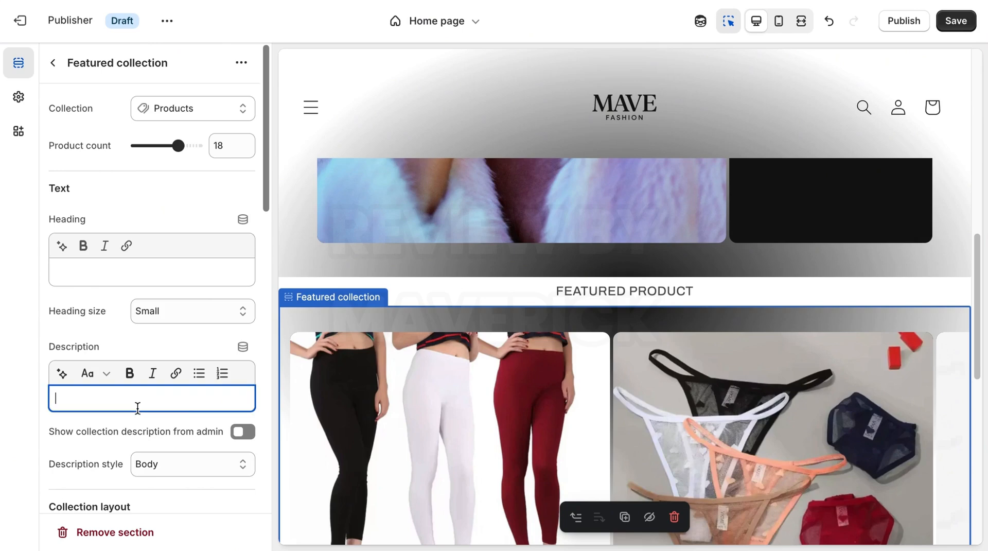
{"action": "type", "text": "kd"}
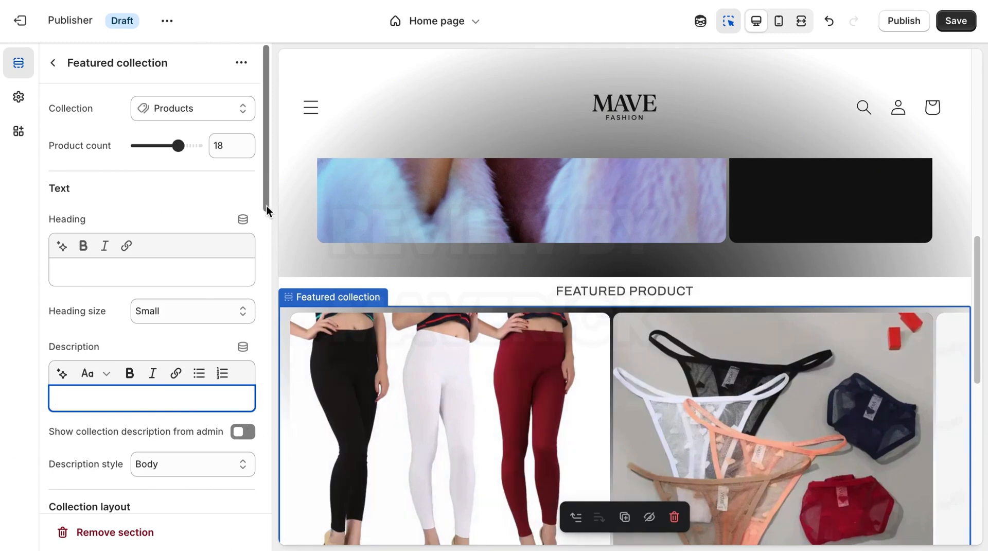
Step: Set the color scheme of the Featured collection section to Scheme 2
{"action": "mouse_move", "coordinate": [267, 206]}
{"action": "left_mouse_down"}
{"action": "mouse_move", "coordinate": [294, 362]}
{"action": "mouse_move", "coordinate": [283, 205]}
{"action": "left_mouse_up"}
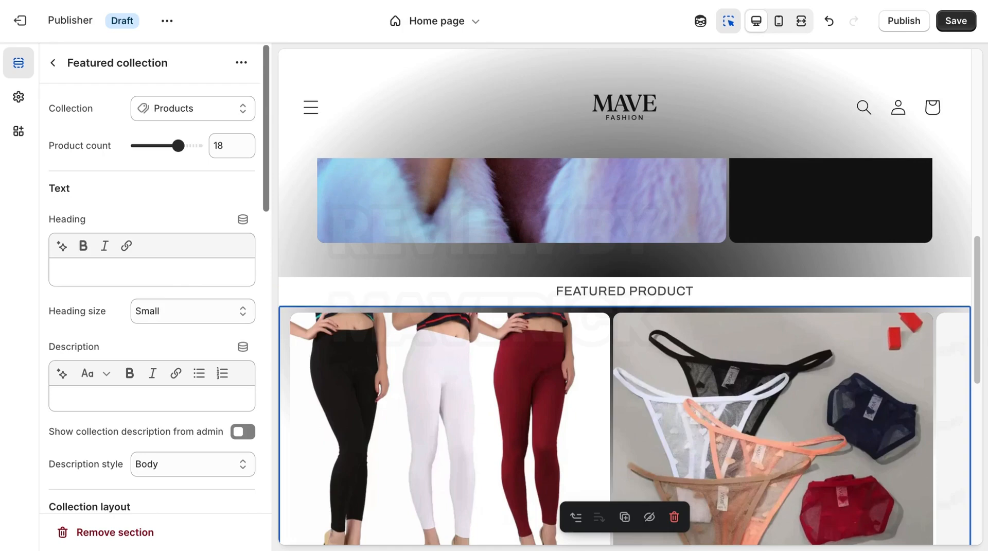
{"action": "left_click_drag", "start_coordinate": [980, 308], "coordinate": [975, 445]}
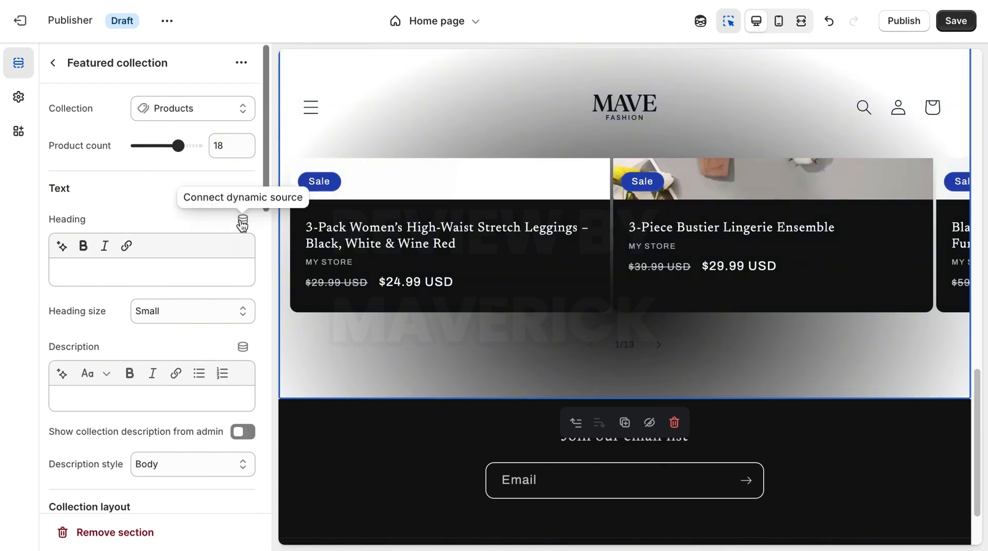
{"action": "left_click_drag", "start_coordinate": [264, 194], "coordinate": [261, 339]}
{"action": "left_click", "coordinate": [219, 322]}
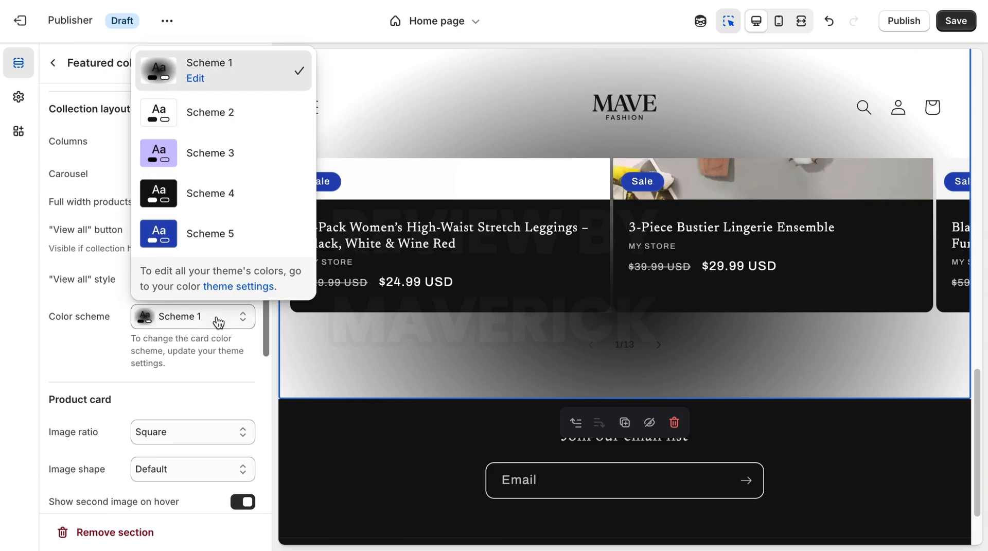
{"action": "left_click", "coordinate": [203, 118]}
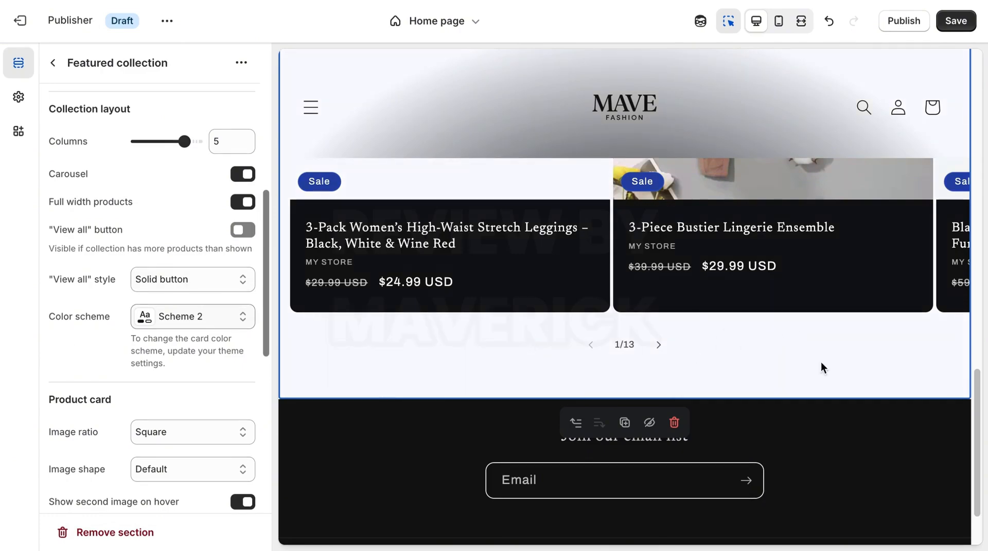
Step: Add a Text block to the Footer section and open its settings
{"action": "left_click_drag", "start_coordinate": [977, 377], "coordinate": [896, 449]}
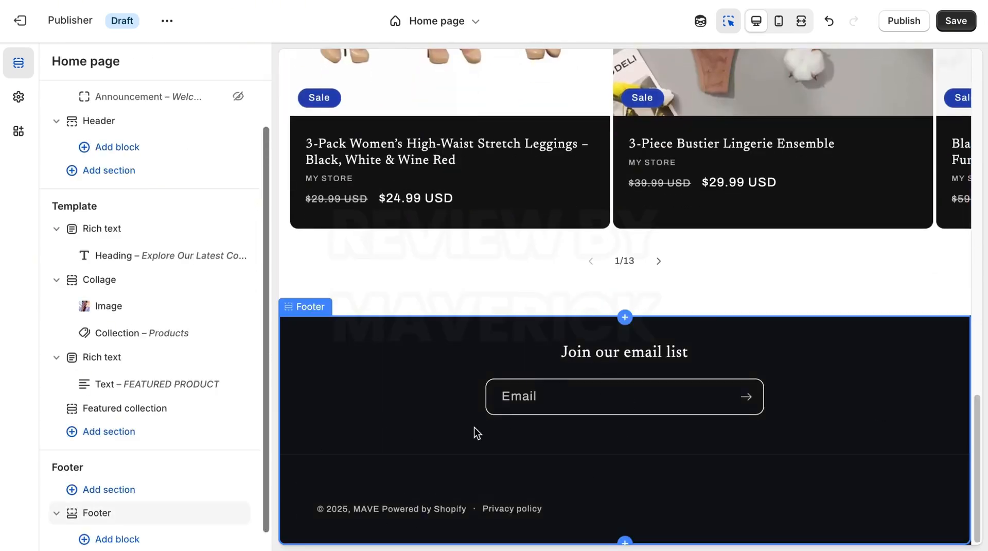
{"action": "left_click", "coordinate": [118, 525]}
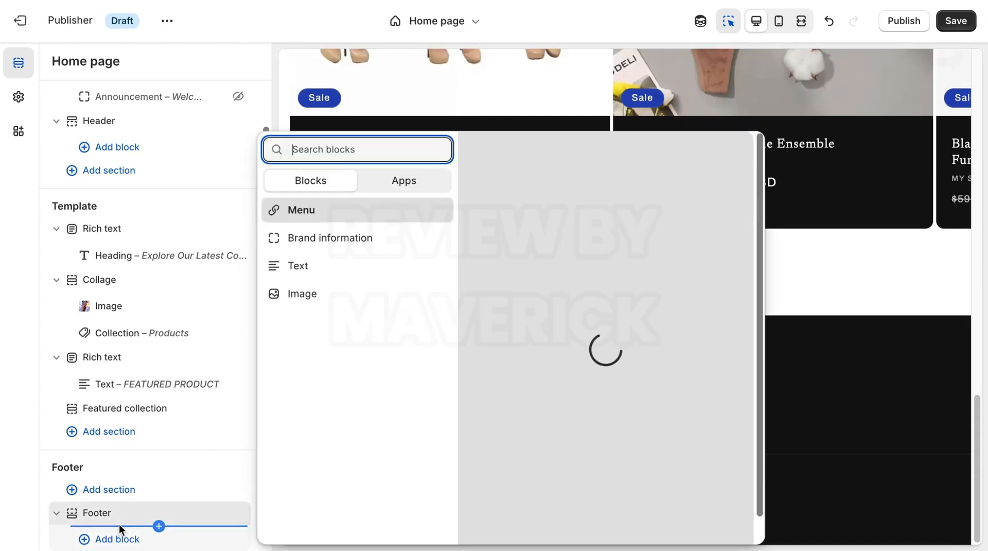
{"action": "left_click", "coordinate": [308, 269]}
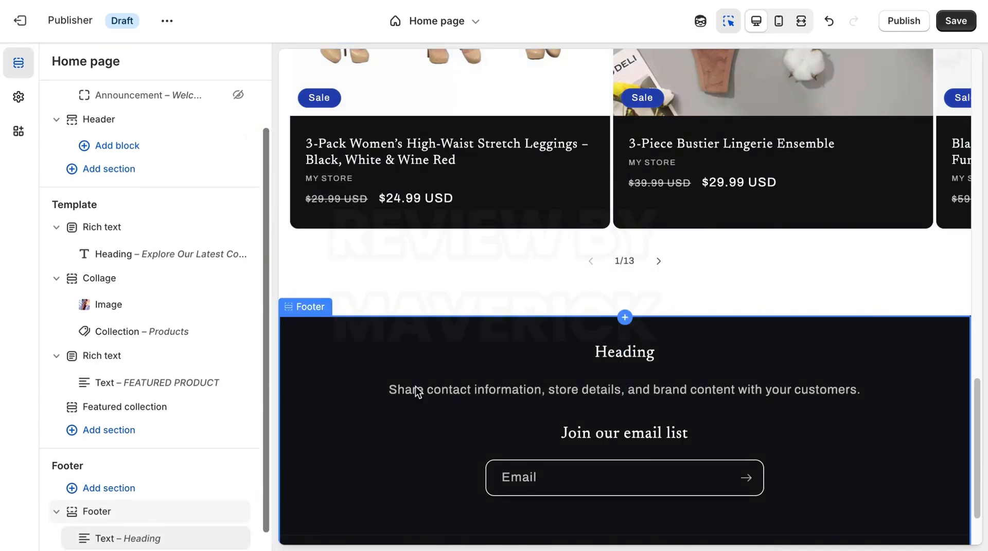
{"action": "left_click", "coordinate": [572, 343]}
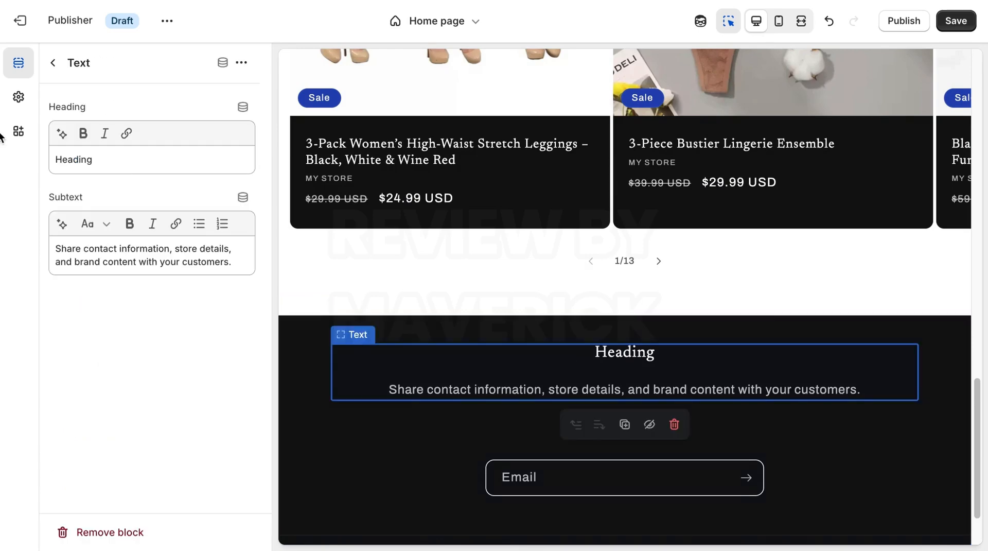
Step: Add a Menu block to the Footer section above the Text block
{"action": "left_click", "coordinate": [53, 62]}
{"action": "left_click_drag", "start_coordinate": [268, 374], "coordinate": [276, 487]}
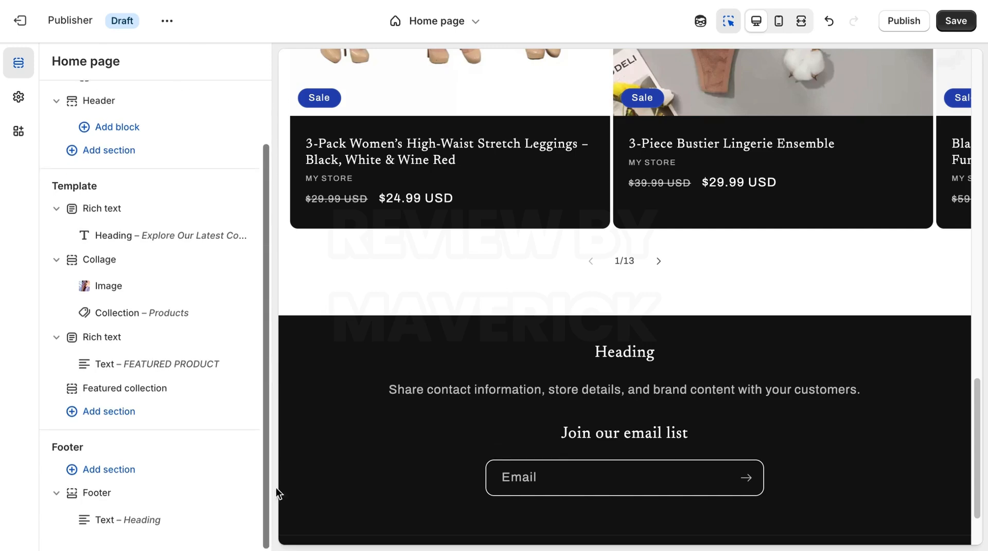
{"action": "left_click_drag", "start_coordinate": [124, 521], "coordinate": [128, 512]}
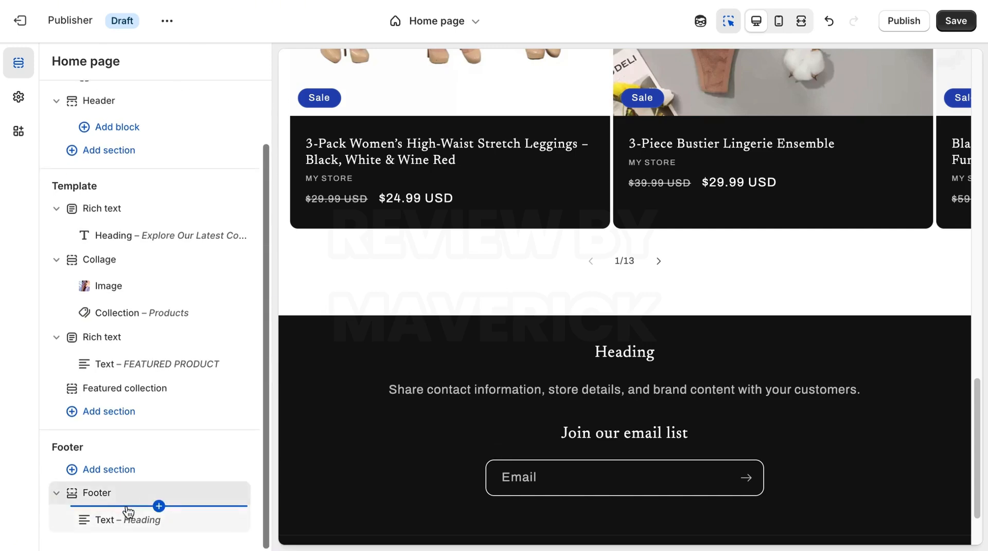
{"action": "left_click", "coordinate": [158, 505]}
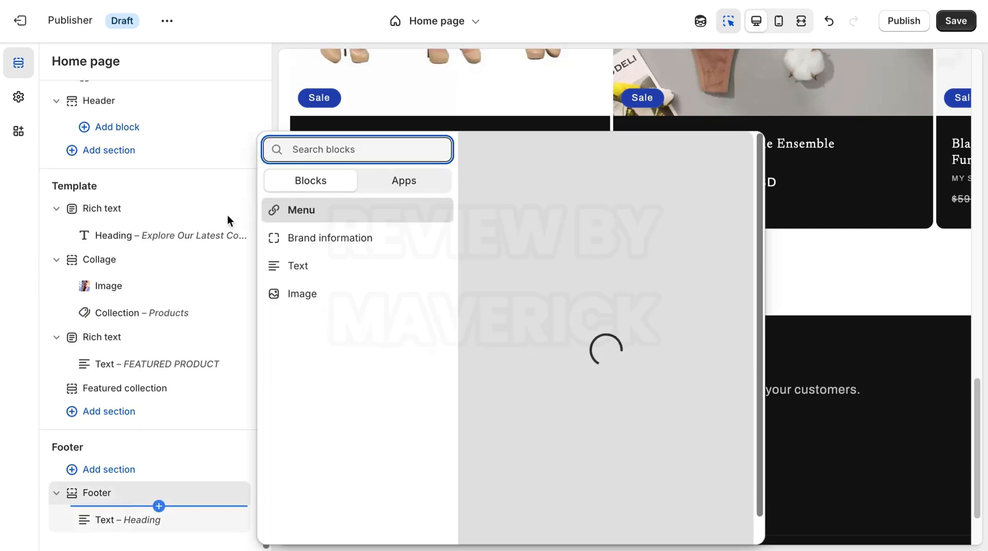
{"action": "left_click", "coordinate": [304, 210]}
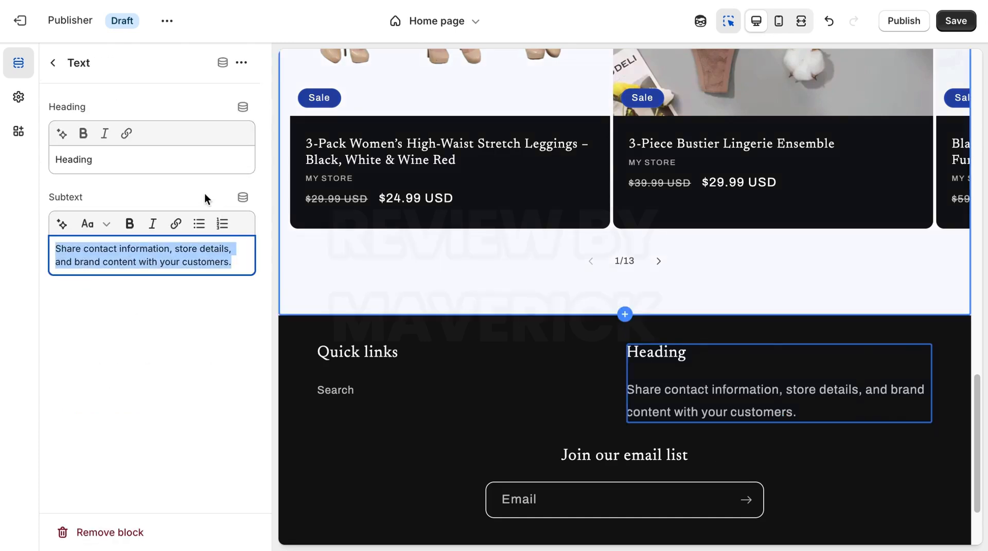
Step: Replace the menu of the footer's "Quick links" block with Main menu
{"action": "left_click", "coordinate": [178, 160]}
{"action": "left_click", "coordinate": [398, 360]}
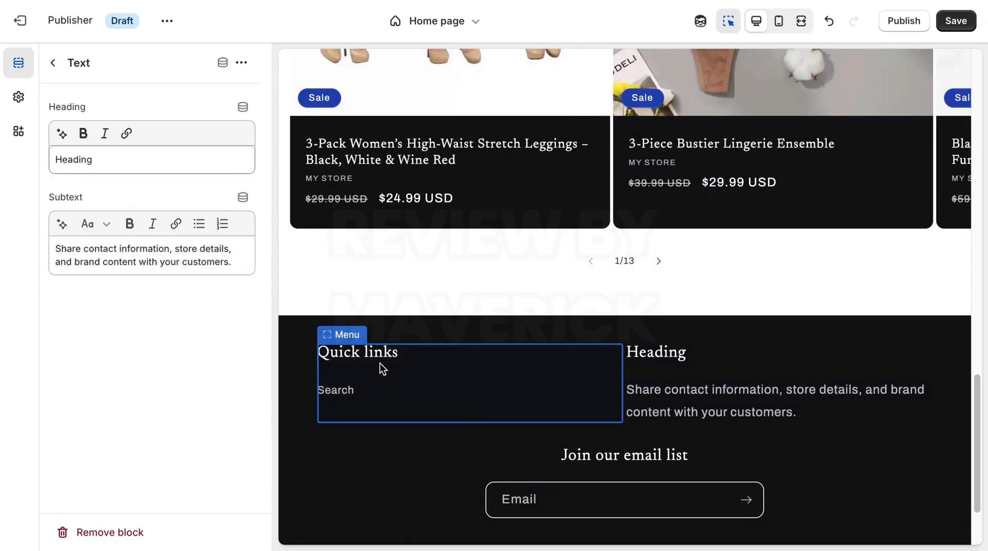
{"action": "left_click", "coordinate": [329, 339]}
{"action": "scroll", "coordinate": [333, 353], "scroll_direction": "down", "scroll_amount": 2}
{"action": "left_click", "coordinate": [340, 270]}
{"action": "left_click", "coordinate": [228, 204]}
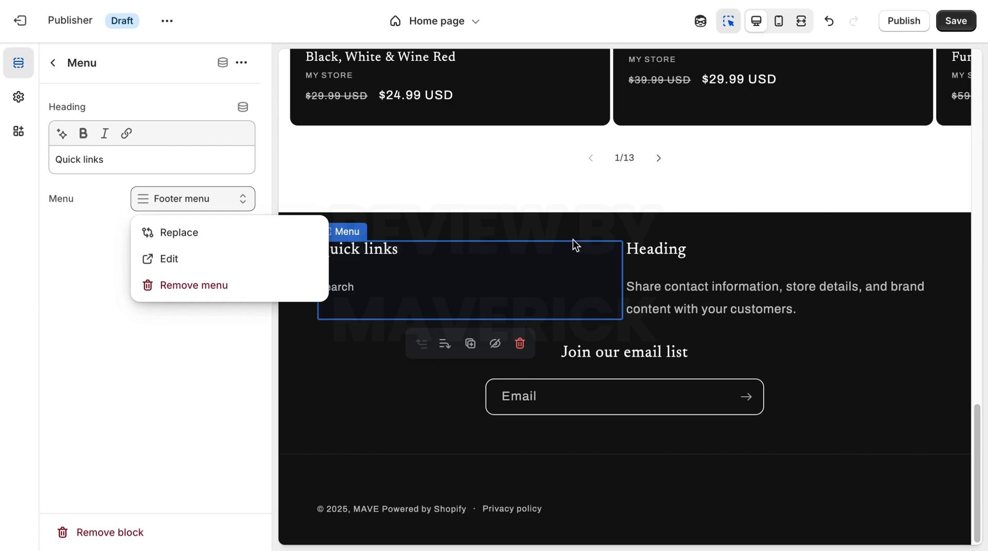
{"action": "left_click", "coordinate": [204, 239]}
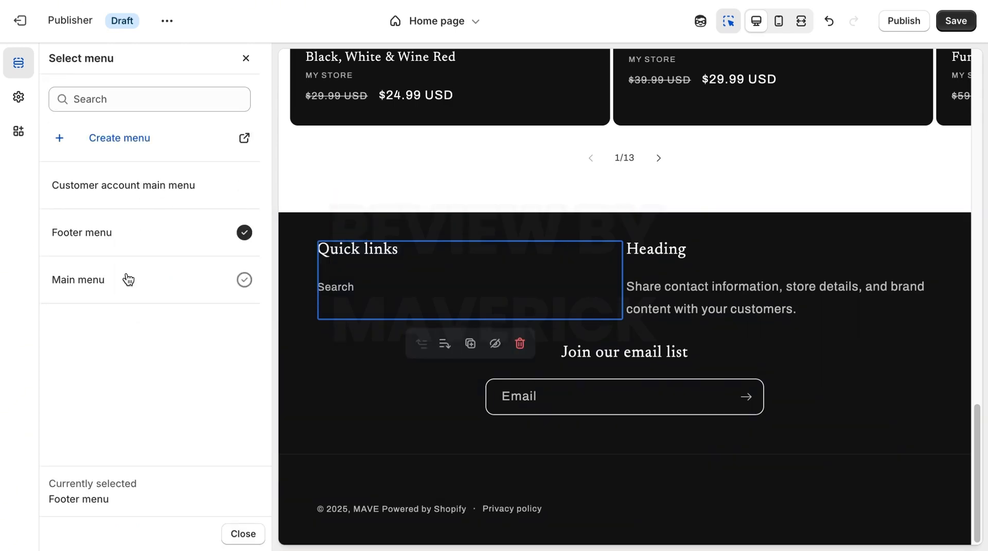
{"action": "left_click", "coordinate": [128, 280]}
{"action": "scroll", "coordinate": [586, 304], "scroll_direction": "down", "scroll_amount": 3}
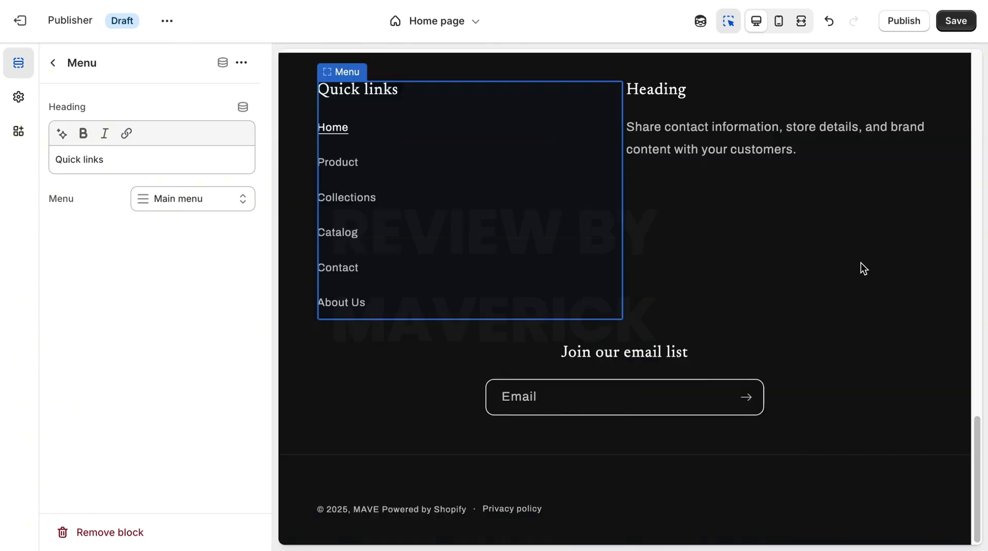
Step: Look over the home page preview from header to footer, the list of store pages, and the Header section's settings
{"action": "scroll", "coordinate": [962, 398], "scroll_direction": "up", "scroll_amount": 15}
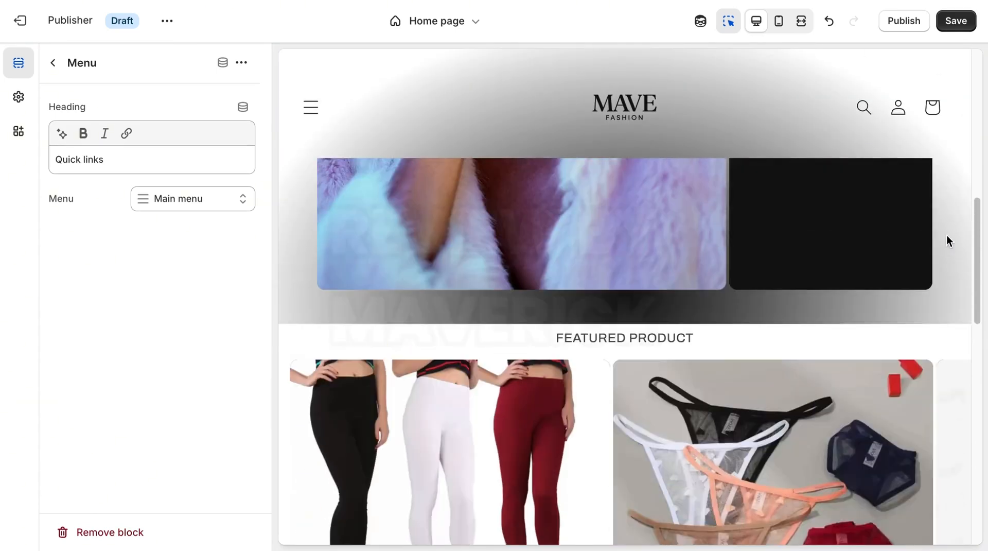
{"action": "left_click_drag", "start_coordinate": [976, 247], "coordinate": [961, 77]}
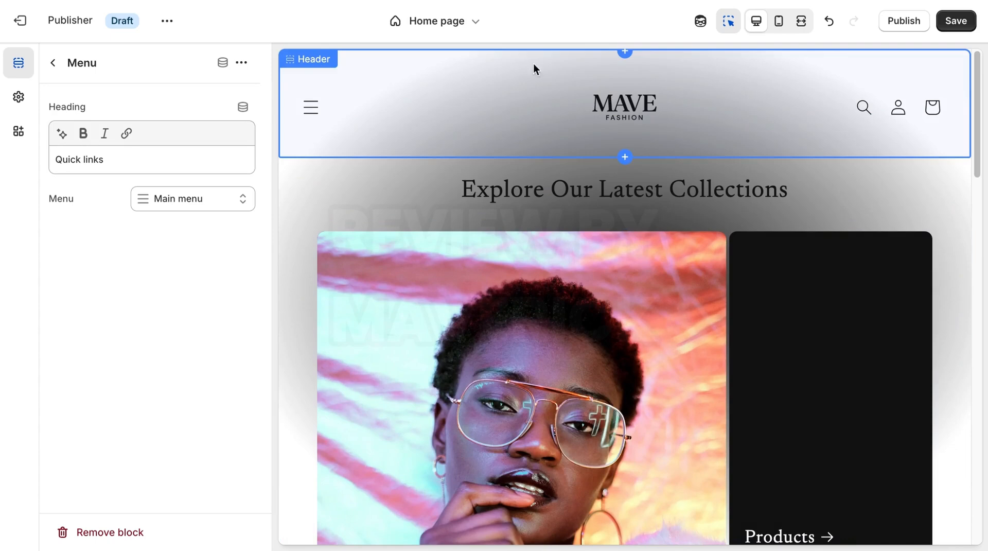
{"action": "left_click", "coordinate": [470, 24]}
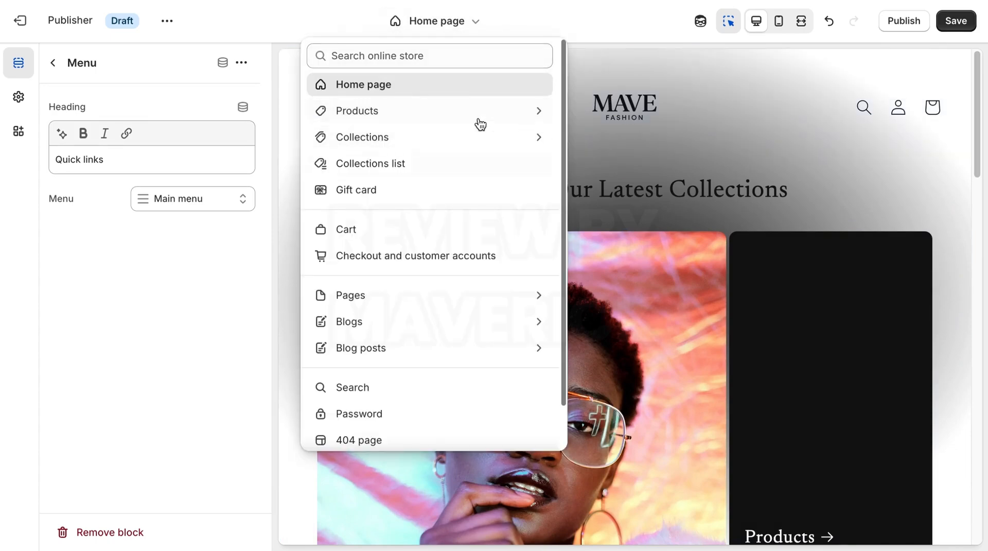
{"action": "left_click", "coordinate": [787, 141]}
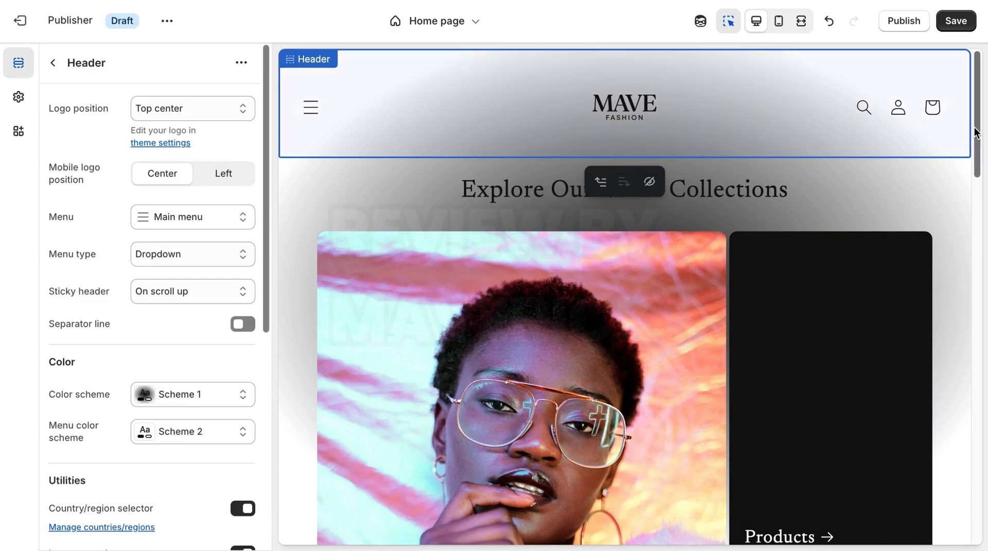
{"action": "left_click_drag", "start_coordinate": [977, 139], "coordinate": [977, 467]}
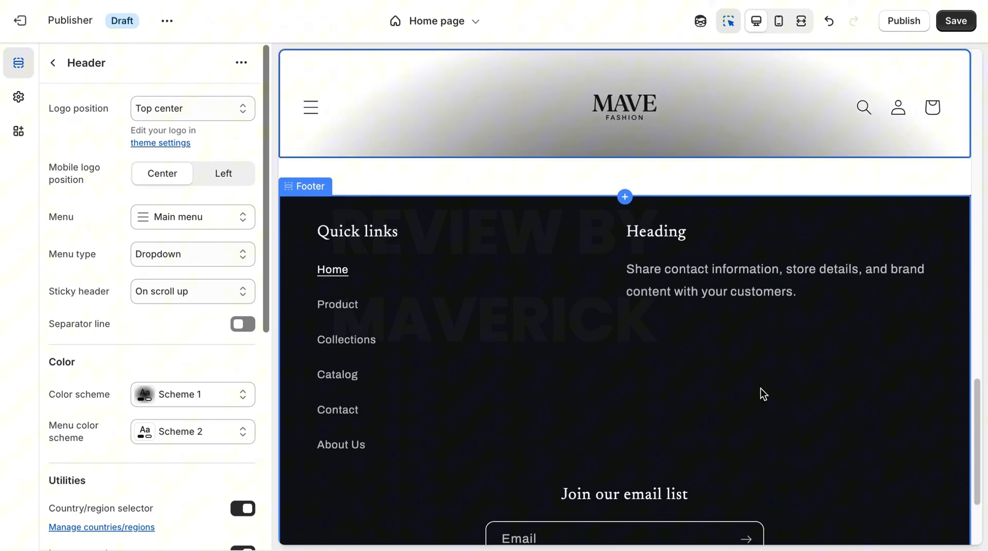
Step: Open the footer's Text block settings, check the page preview, and save the theme changes
{"action": "left_click", "coordinate": [695, 233]}
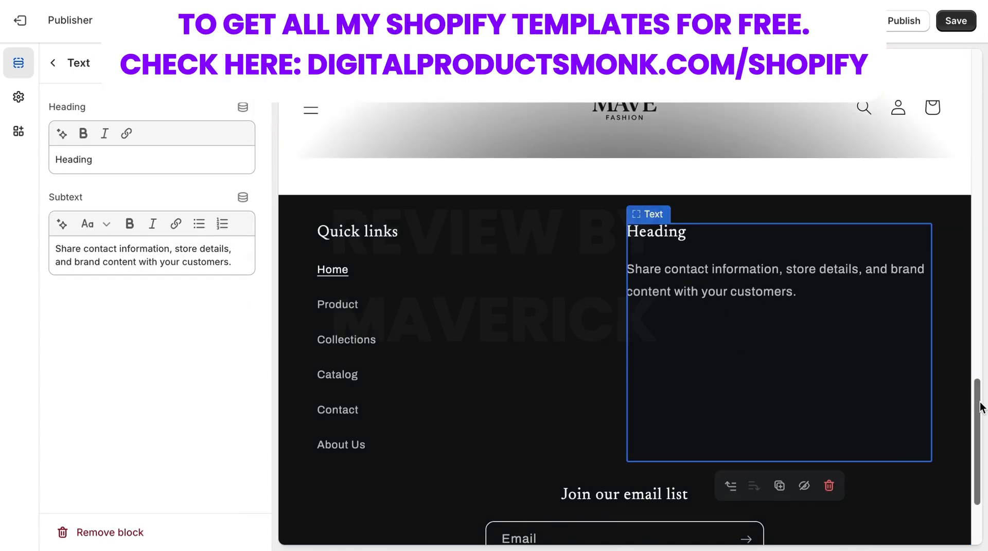
{"action": "left_click_drag", "start_coordinate": [980, 406], "coordinate": [980, 488]}
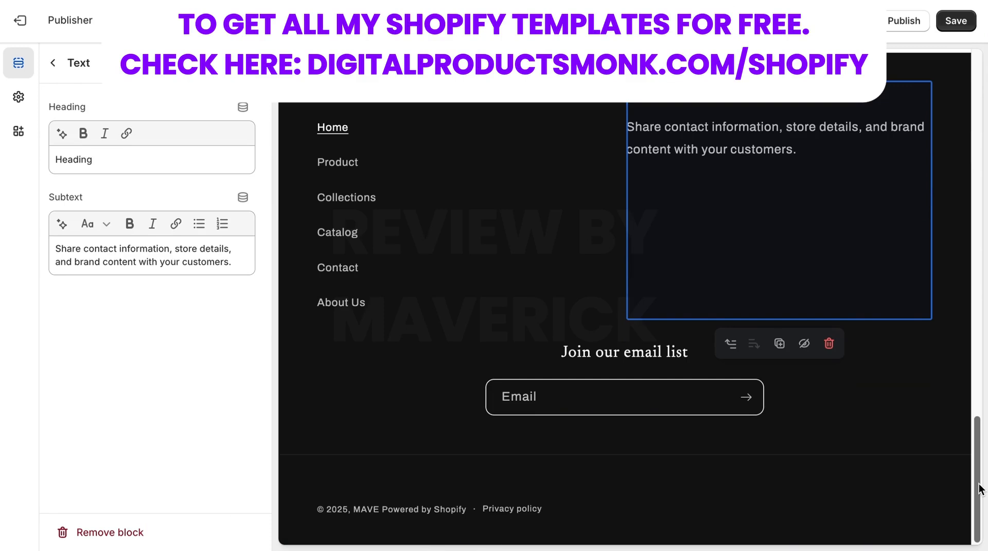
{"action": "left_click_drag", "start_coordinate": [980, 489], "coordinate": [973, 222]}
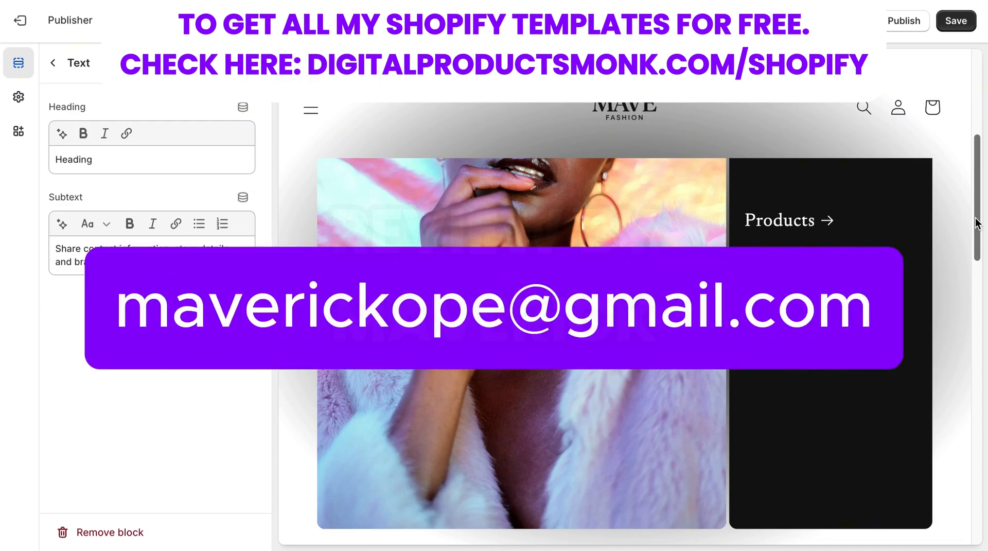
{"action": "left_click_drag", "start_coordinate": [976, 223], "coordinate": [976, 126]}
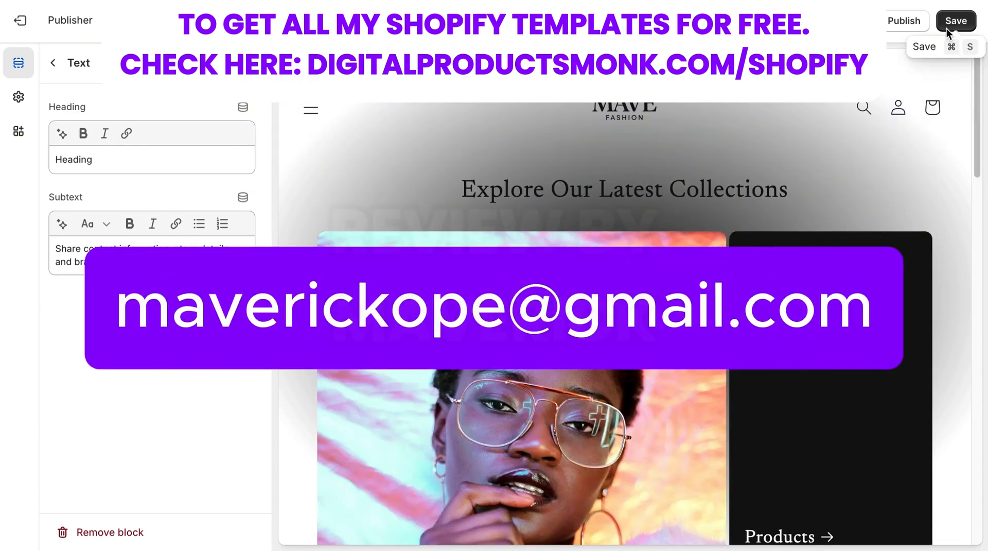
{"action": "left_click", "coordinate": [959, 22]}
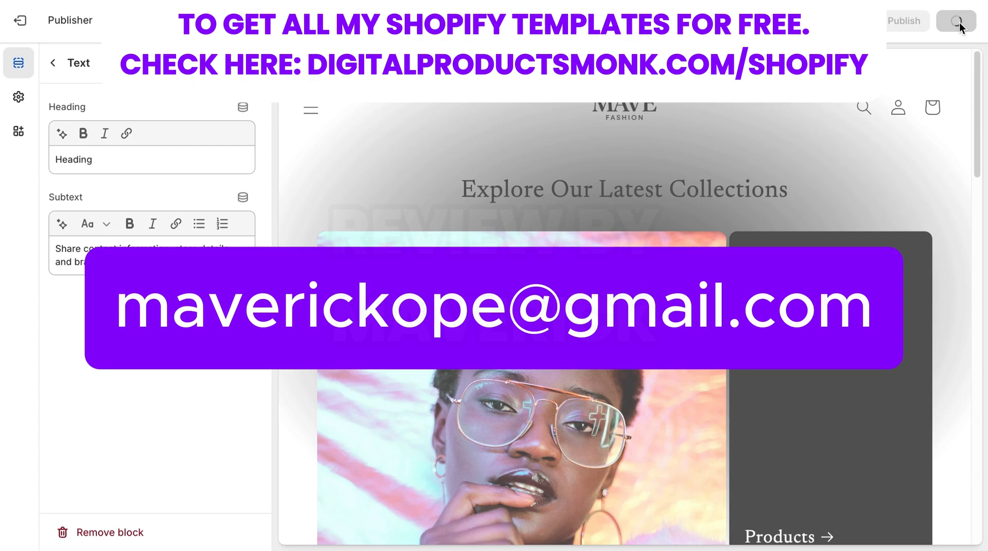